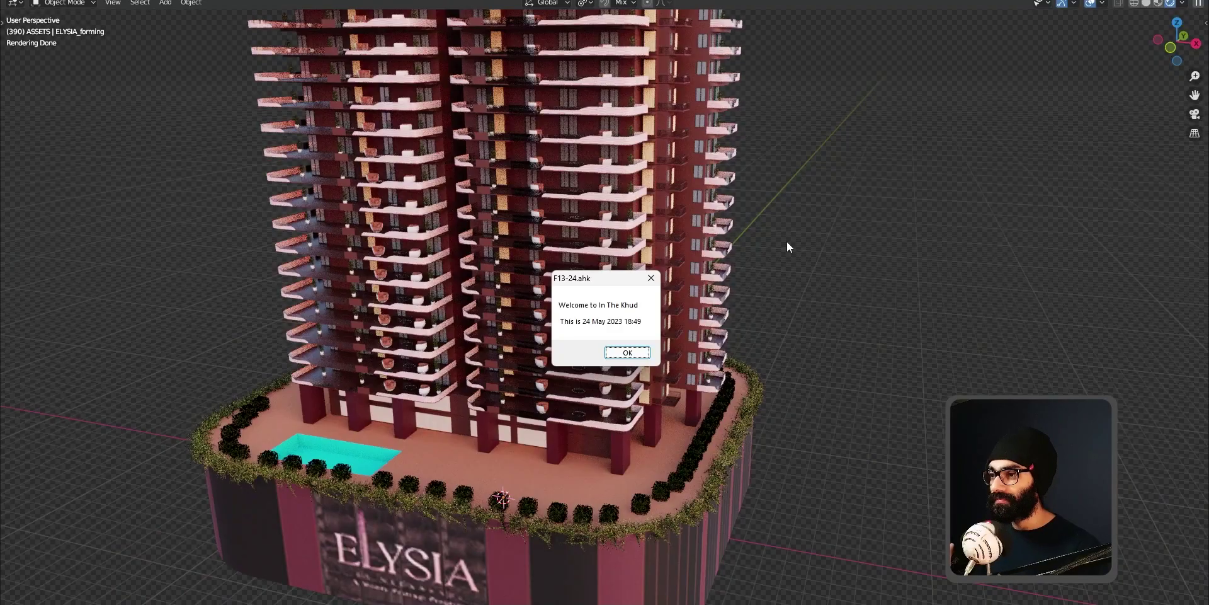
Step: Dismiss the welcome message and examine the whole Elysia tower from its podium up to the roof
{"action": "left_click", "coordinate": [648, 352]}
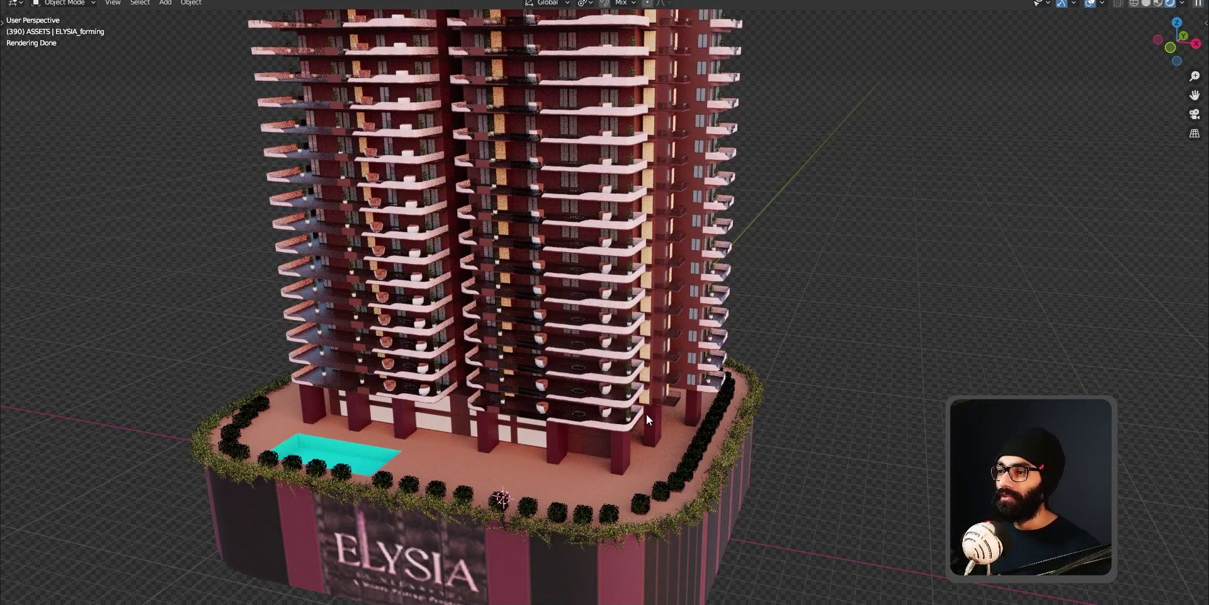
{"action": "scroll", "coordinate": [653, 301], "scroll_direction": "down", "scroll_amount": 5}
{"action": "middle_click_drag", "start_coordinate": [650, 305], "coordinate": [610, 413]}
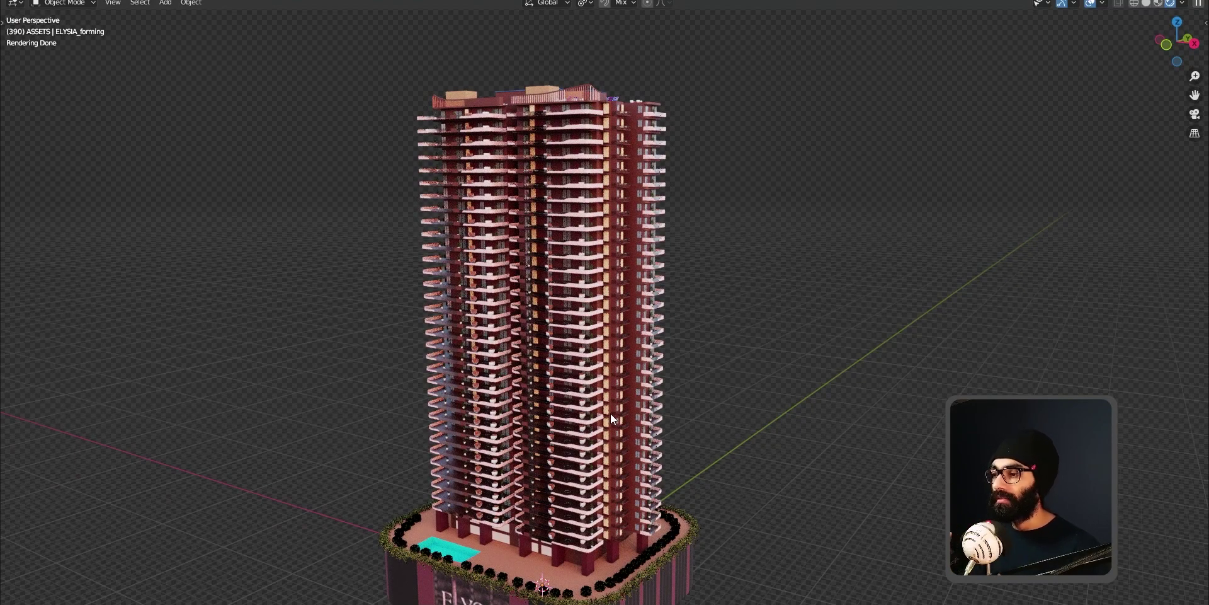
{"action": "middle_click_drag", "start_coordinate": [595, 445], "coordinate": [587, 394], "text": "shift"}
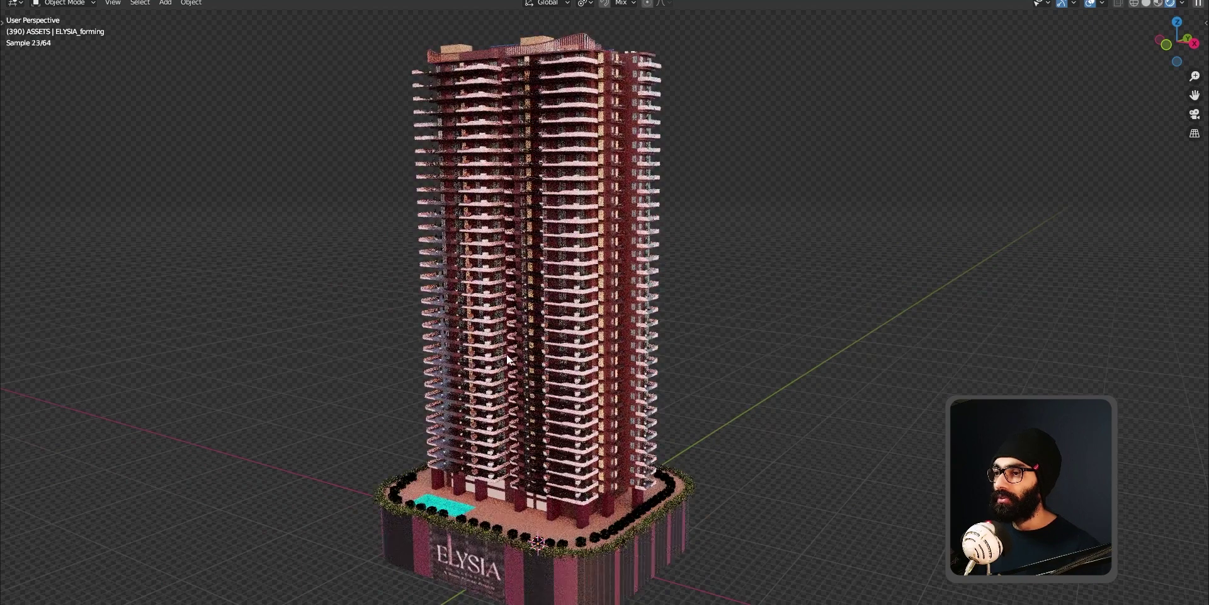
Step: Switch from the maximized 3D view to a maximized node editor and examine the MAIN BUILDING FORMATION node tree
{"action": "key", "text": "ctrl+space"}
{"action": "scroll", "coordinate": [611, 345], "scroll_direction": "down", "scroll_amount": 4}
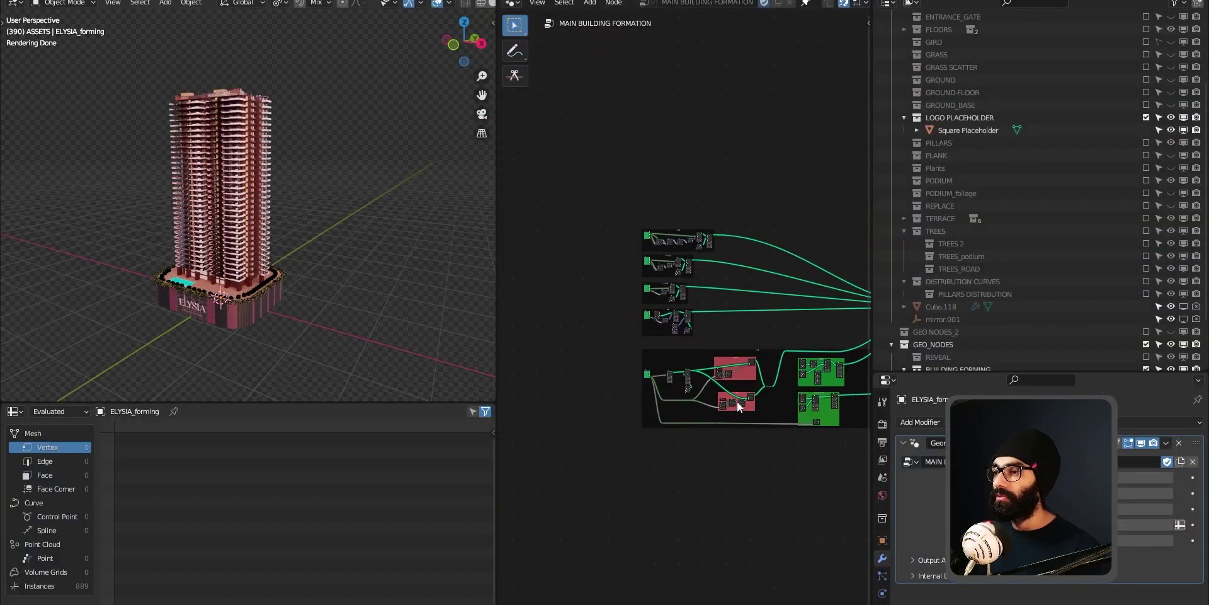
{"action": "key", "text": "ctrl+space"}
{"action": "scroll", "coordinate": [698, 392], "scroll_direction": "up", "scroll_amount": 5}
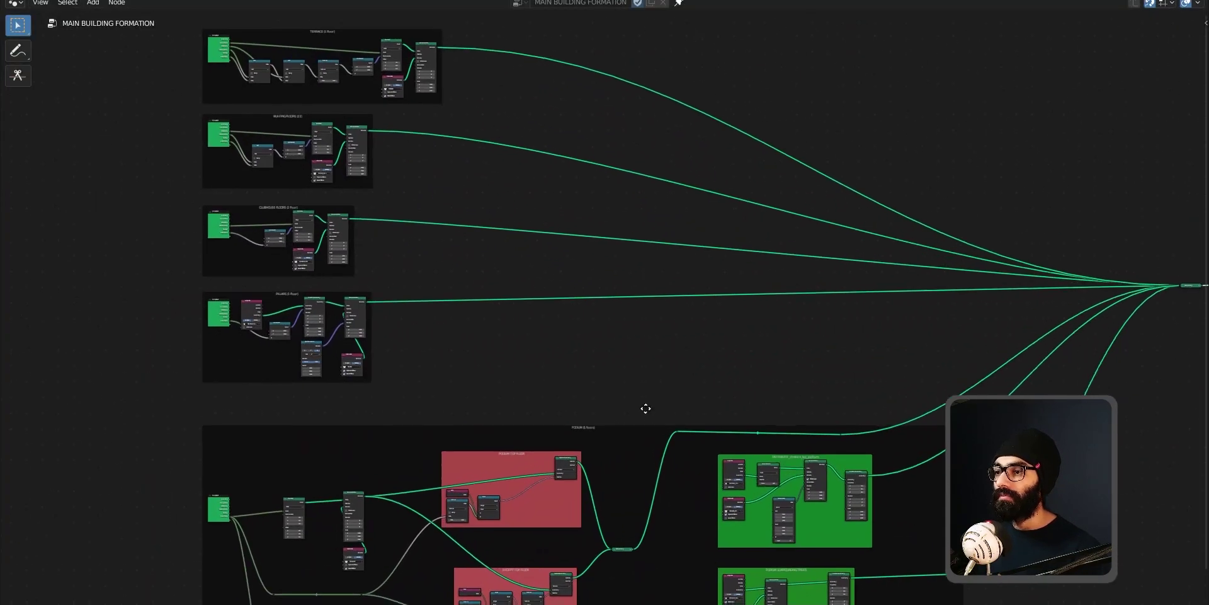
{"action": "middle_click_drag", "start_coordinate": [554, 351], "coordinate": [589, 424]}
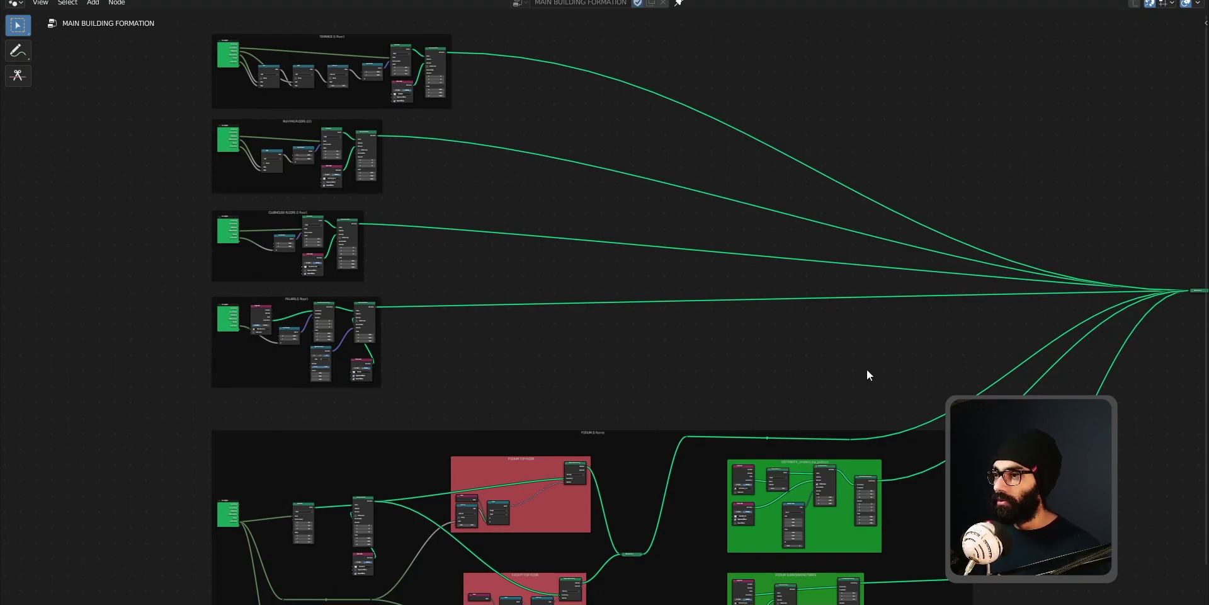
Step: Switch to the other Blender window with the Floors_GeoNodes scene and examine the tower, podium and surrounding road from several angles
{"action": "key", "text": "alt+Tab"}
{"action": "left_click", "coordinate": [508, 267]}
{"action": "left_click_drag", "start_coordinate": [1208, 105], "coordinate": [337, 40]}
{"action": "double_click", "coordinate": [338, 40]}
{"action": "scroll", "coordinate": [276, 271], "scroll_direction": "down", "scroll_amount": 8}
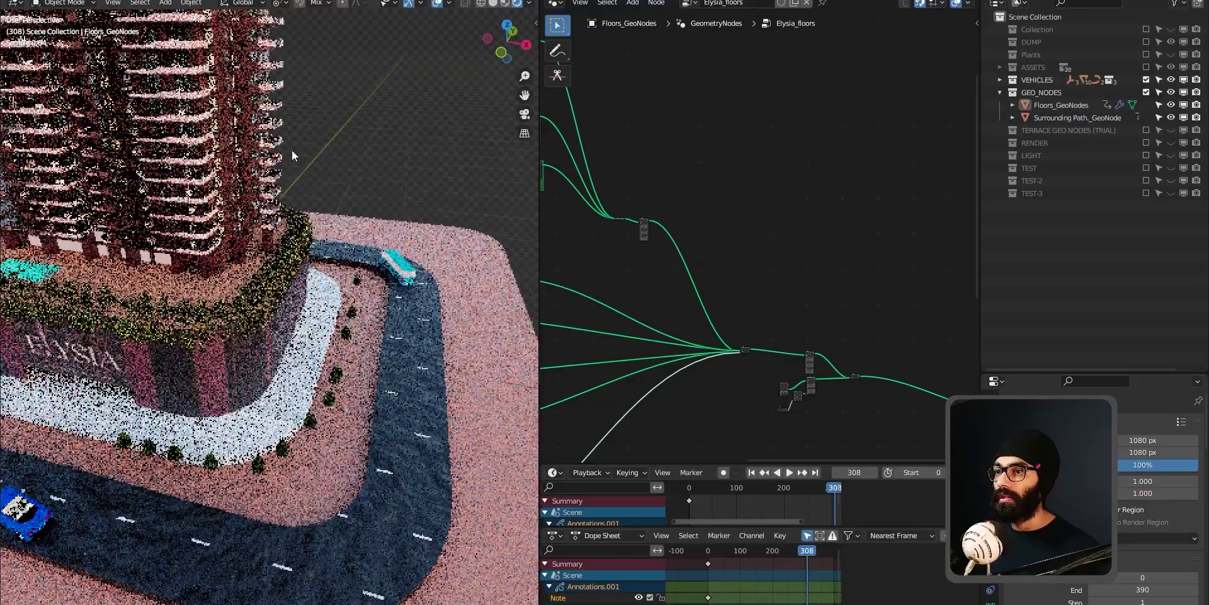
{"action": "middle_click_drag", "start_coordinate": [279, 398], "coordinate": [285, 198]}
{"action": "scroll", "coordinate": [227, 279], "scroll_direction": "up", "scroll_amount": 5}
{"action": "scroll", "coordinate": [227, 278], "scroll_direction": "down", "scroll_amount": 2}
{"action": "middle_click_drag", "start_coordinate": [227, 279], "coordinate": [191, 302]}
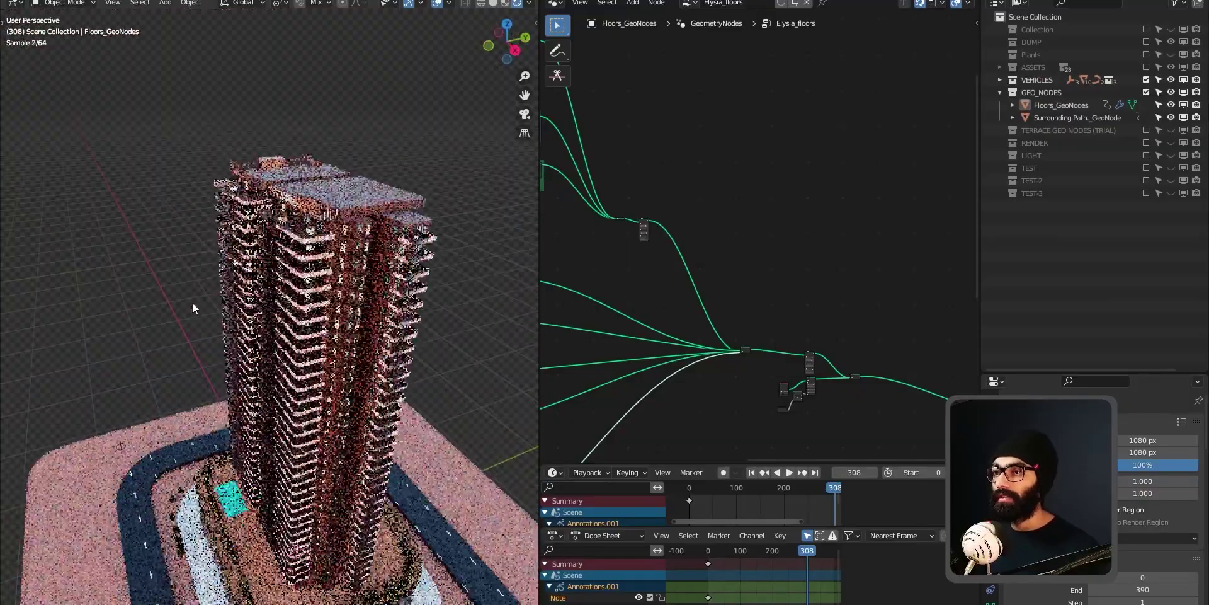
{"action": "middle_click_drag", "start_coordinate": [333, 372], "coordinate": [267, 416]}
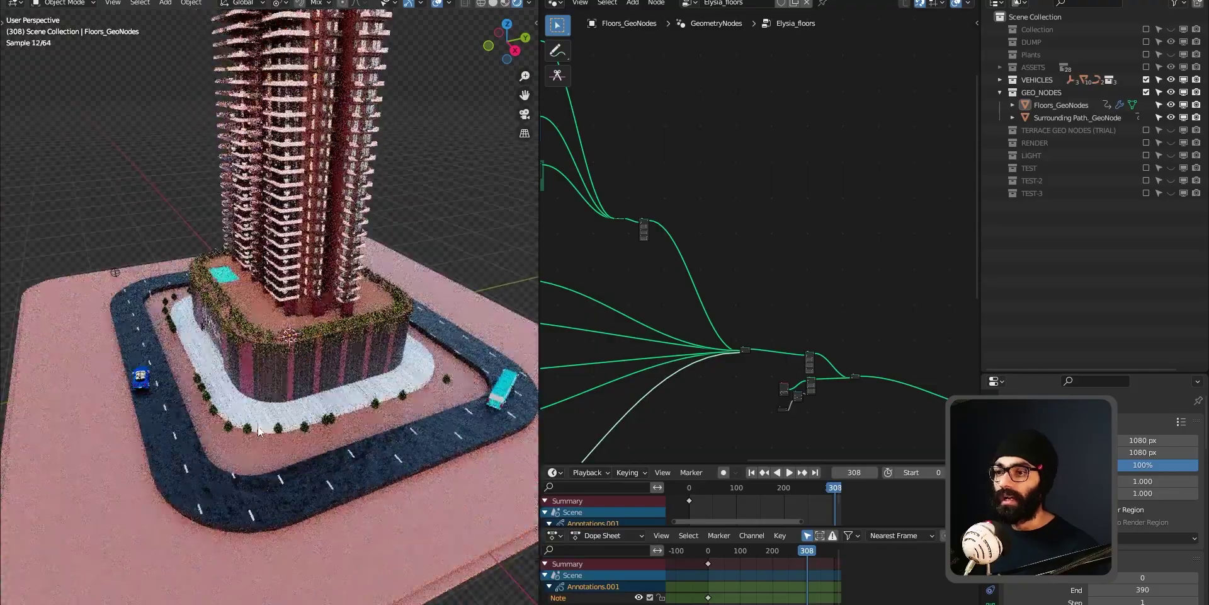
{"action": "middle_click_drag", "start_coordinate": [278, 370], "coordinate": [290, 296]}
Step: Maximize the node editor and examine all frames of the Elysia_floors geometry node tree for comparison
{"action": "scroll", "coordinate": [779, 284], "scroll_direction": "down", "scroll_amount": 5}
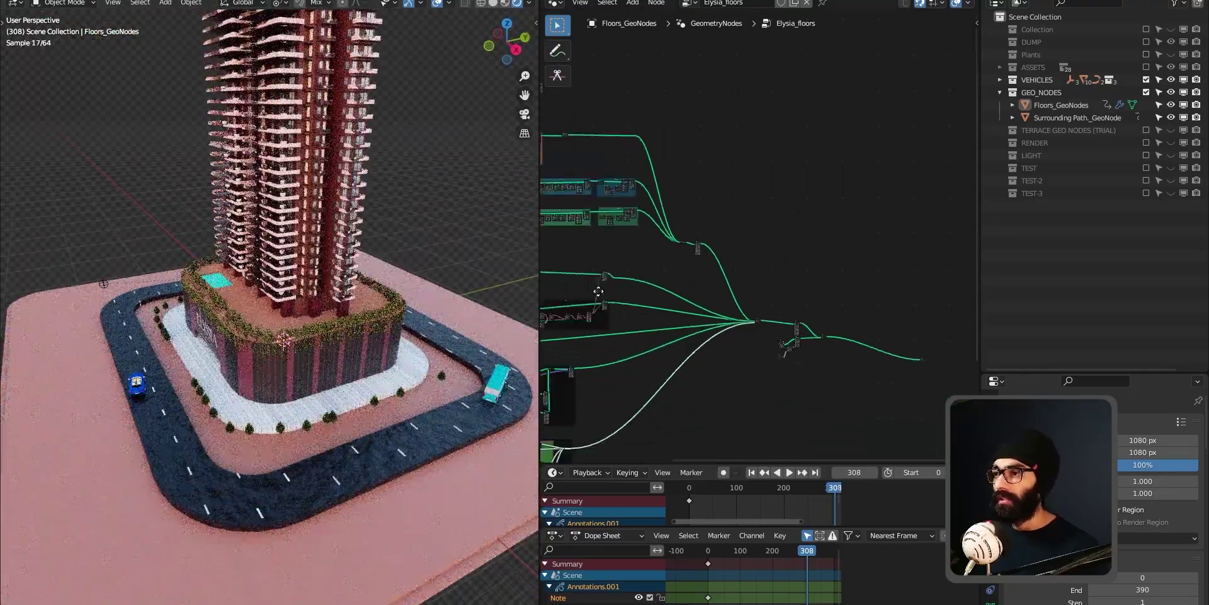
{"action": "key", "text": "ctrl+space"}
{"action": "scroll", "coordinate": [647, 278], "scroll_direction": "up", "scroll_amount": 2}
{"action": "middle_click_drag", "start_coordinate": [586, 322], "coordinate": [610, 254]}
{"action": "scroll", "coordinate": [653, 264], "scroll_direction": "up", "scroll_amount": 2}
{"action": "scroll", "coordinate": [645, 441], "scroll_direction": "down", "scroll_amount": 8}
{"action": "scroll", "coordinate": [612, 290], "scroll_direction": "up", "scroll_amount": 2}
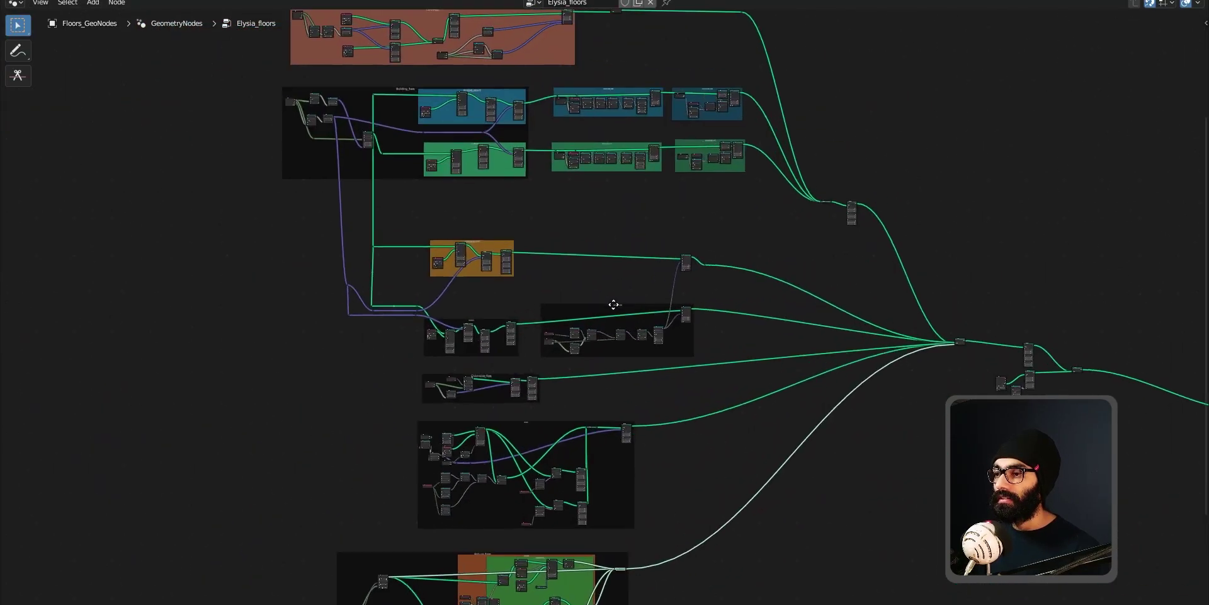
{"action": "scroll", "coordinate": [614, 283], "scroll_direction": "down", "scroll_amount": 2}
{"action": "middle_click_drag", "start_coordinate": [623, 399], "coordinate": [570, 315]}
{"action": "middle_click_drag", "start_coordinate": [535, 486], "coordinate": [453, 379]}
{"action": "middle_click_drag", "start_coordinate": [563, 393], "coordinate": [616, 448]}
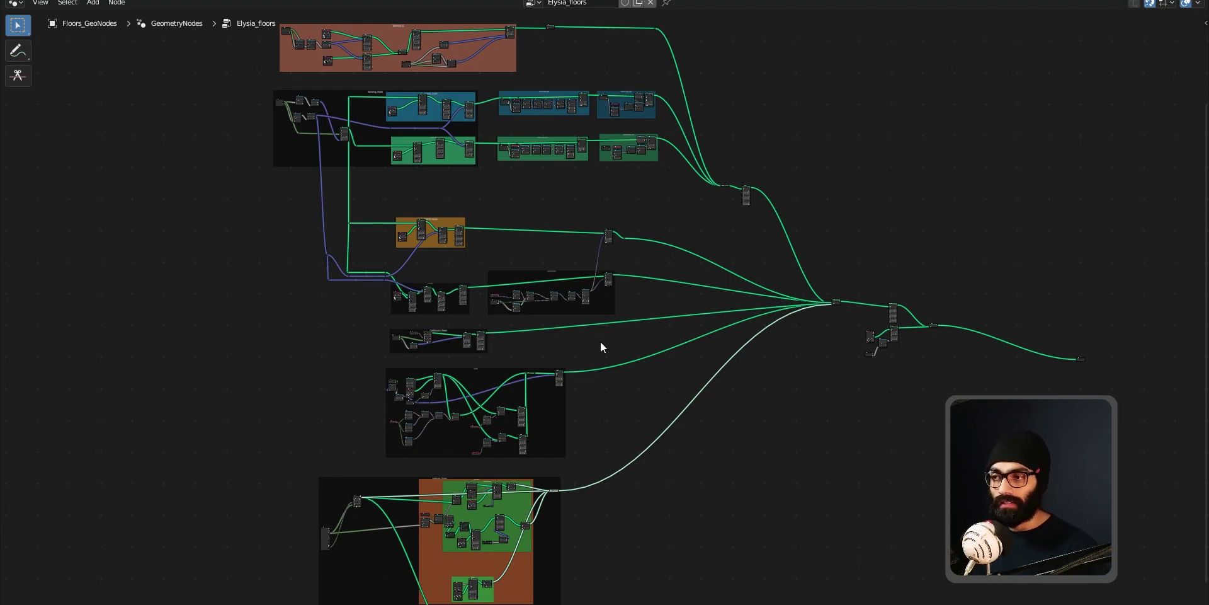
{"action": "middle_click_drag", "start_coordinate": [588, 416], "coordinate": [505, 465]}
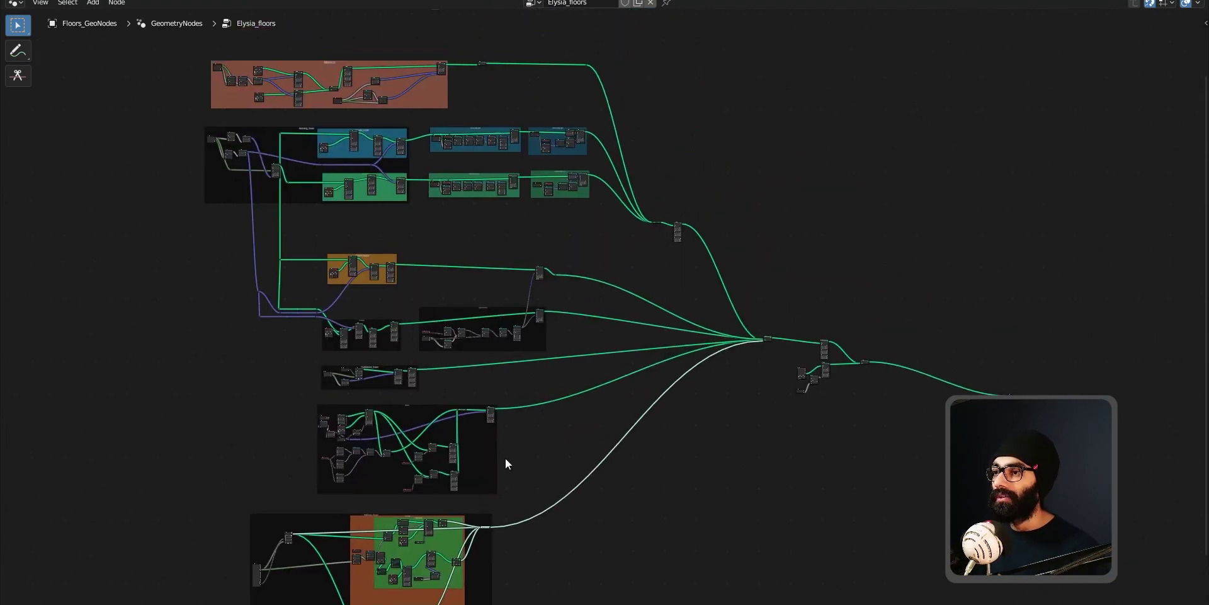
{"action": "scroll", "coordinate": [534, 347], "scroll_direction": "up", "scroll_amount": 4}
{"action": "middle_click_drag", "start_coordinate": [570, 371], "coordinate": [600, 319]}
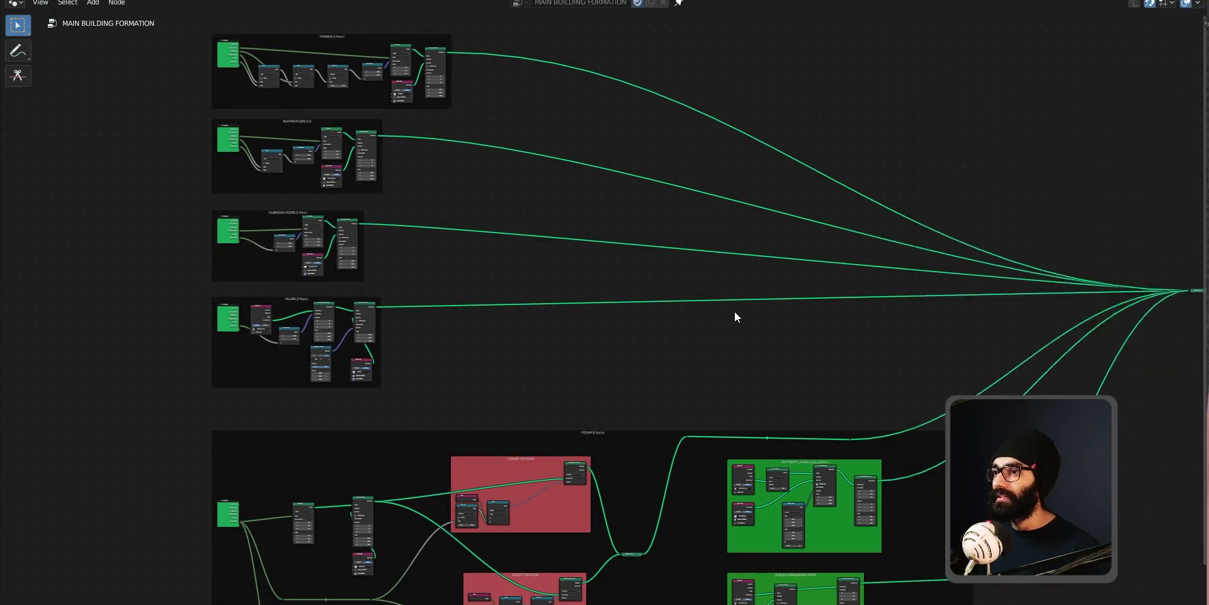
Step: Return to the MAIN BUILDING FORMATION node tree and examine its terrace, building floors, clubhouse, pillars and podium frames
{"action": "scroll", "coordinate": [599, 308], "scroll_direction": "down", "scroll_amount": 4}
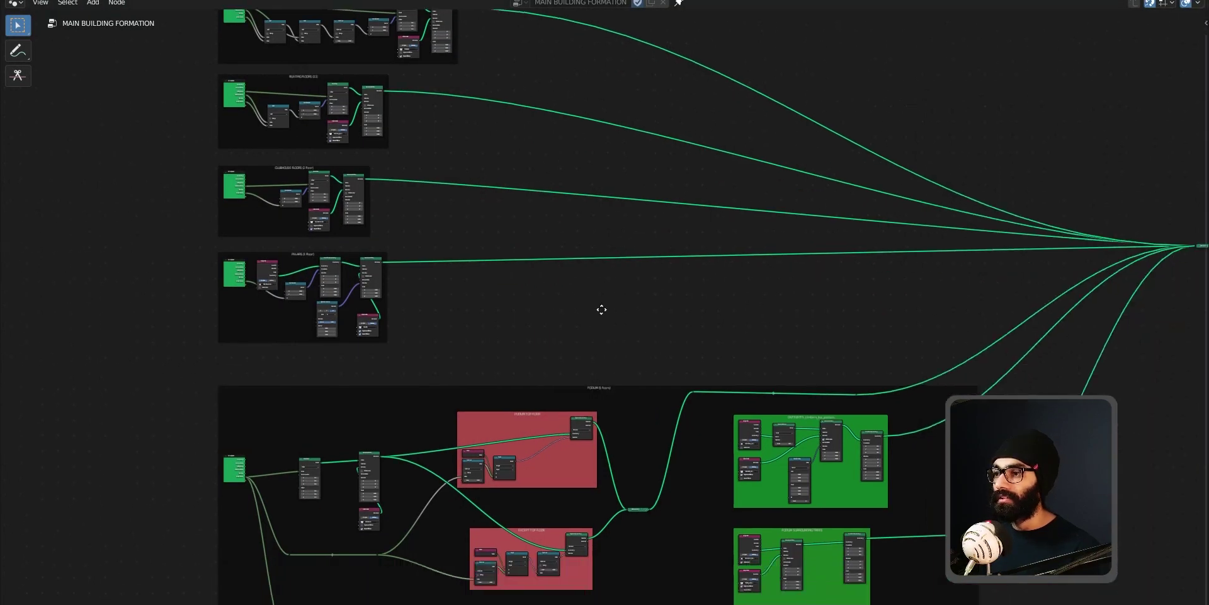
{"action": "key", "text": "ctrl+space"}
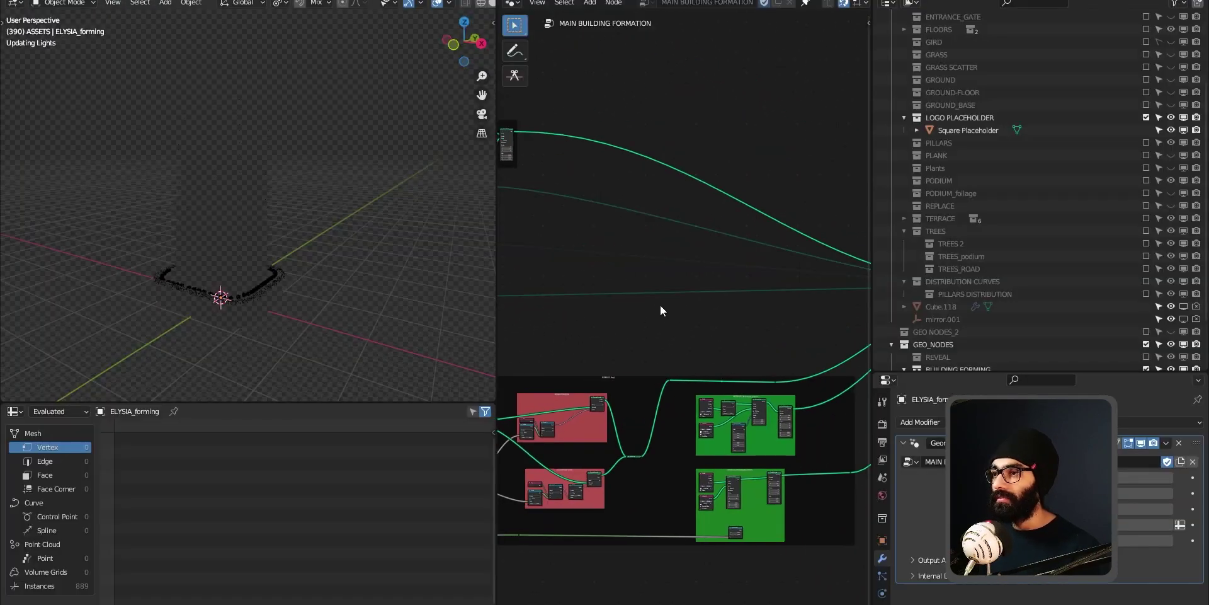
{"action": "key", "text": "ctrl+space"}
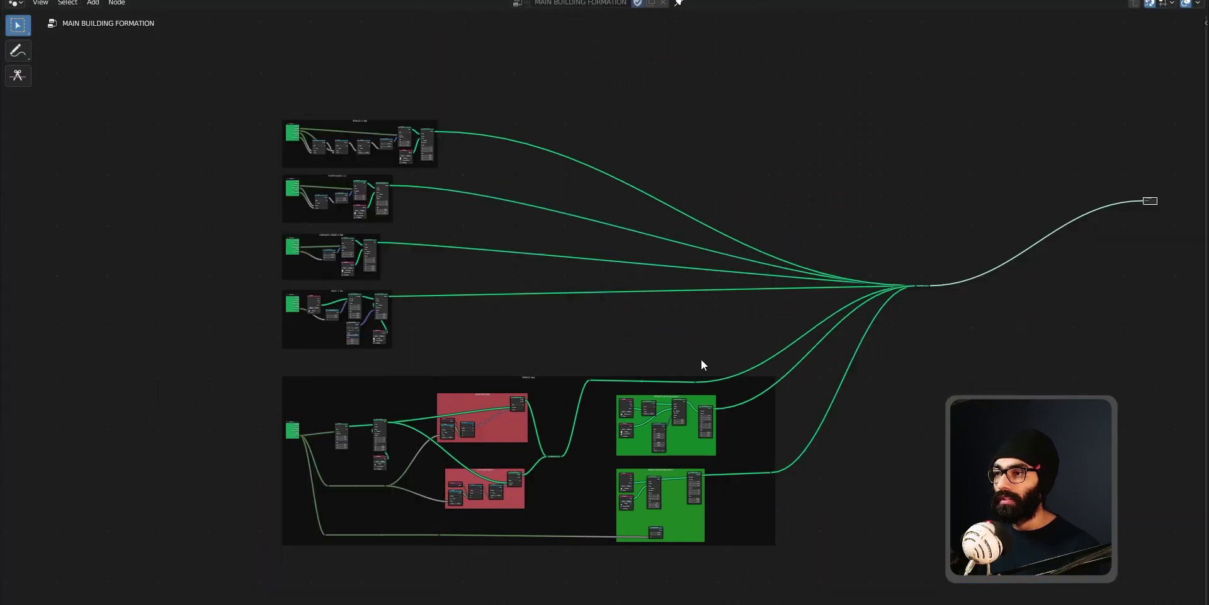
{"action": "middle_click_drag", "start_coordinate": [612, 316], "coordinate": [594, 337]}
{"action": "middle_click_drag", "start_coordinate": [380, 280], "coordinate": [367, 376], "text": "ctrl"}
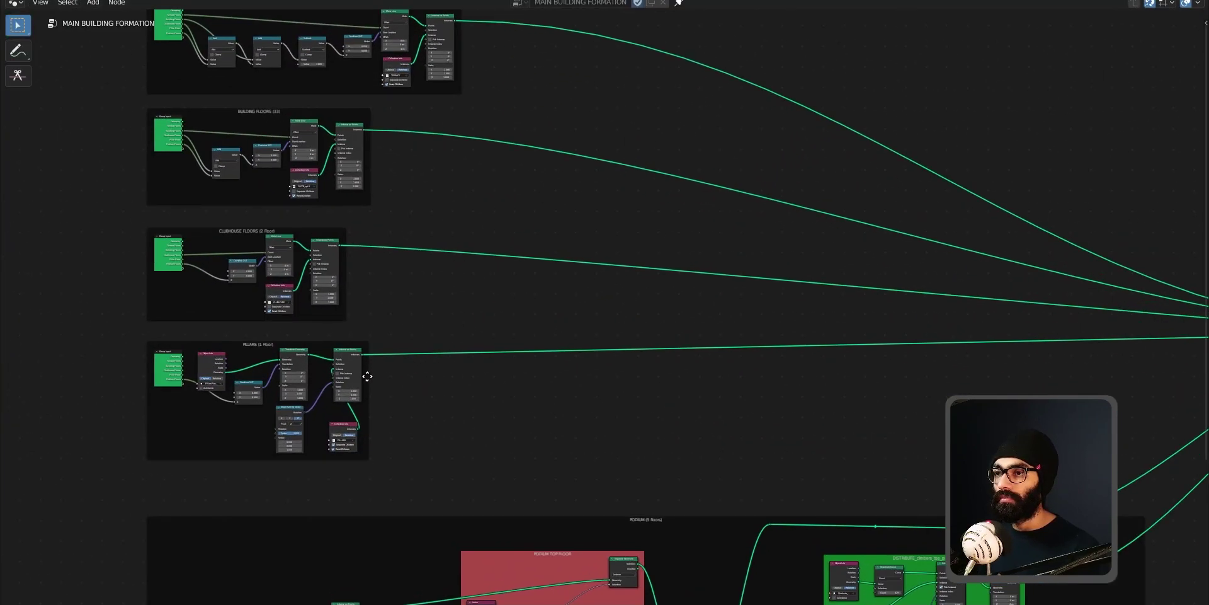
{"action": "middle_click_drag", "start_coordinate": [262, 25], "coordinate": [277, 123]}
{"action": "middle_click_drag", "start_coordinate": [303, 202], "coordinate": [300, 215], "text": "ctrl"}
{"action": "scroll", "coordinate": [383, 387], "scroll_direction": "down", "scroll_amount": 4}
{"action": "middle_click_drag", "start_coordinate": [470, 387], "coordinate": [375, 235]}
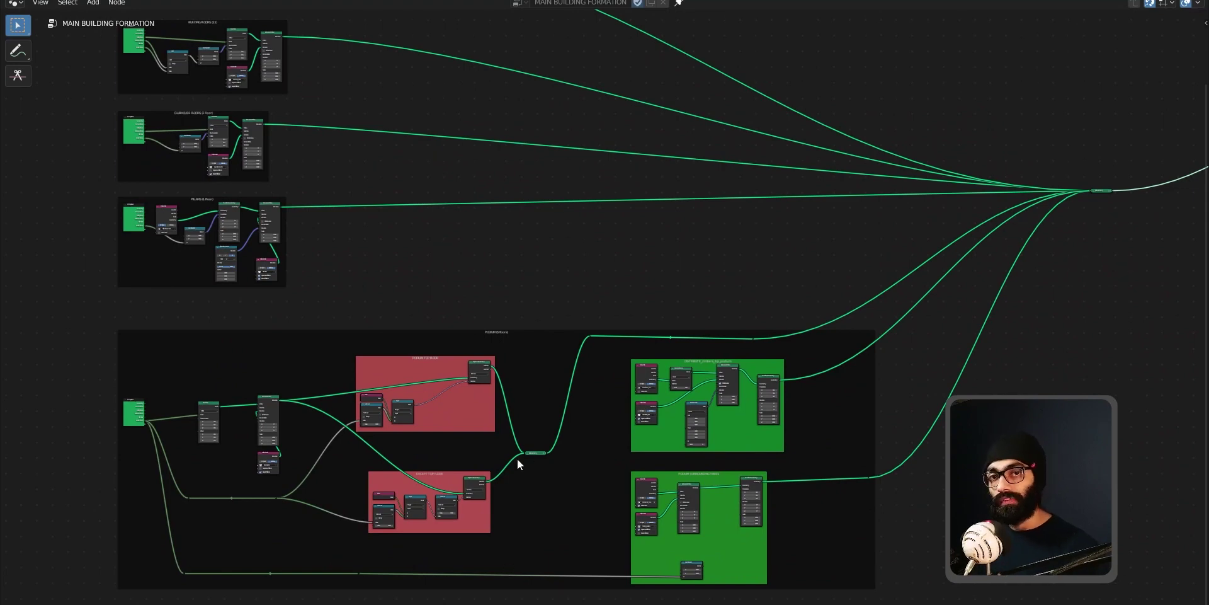
{"action": "key", "text": "alt+Tab"}
{"action": "key", "text": "Escape"}
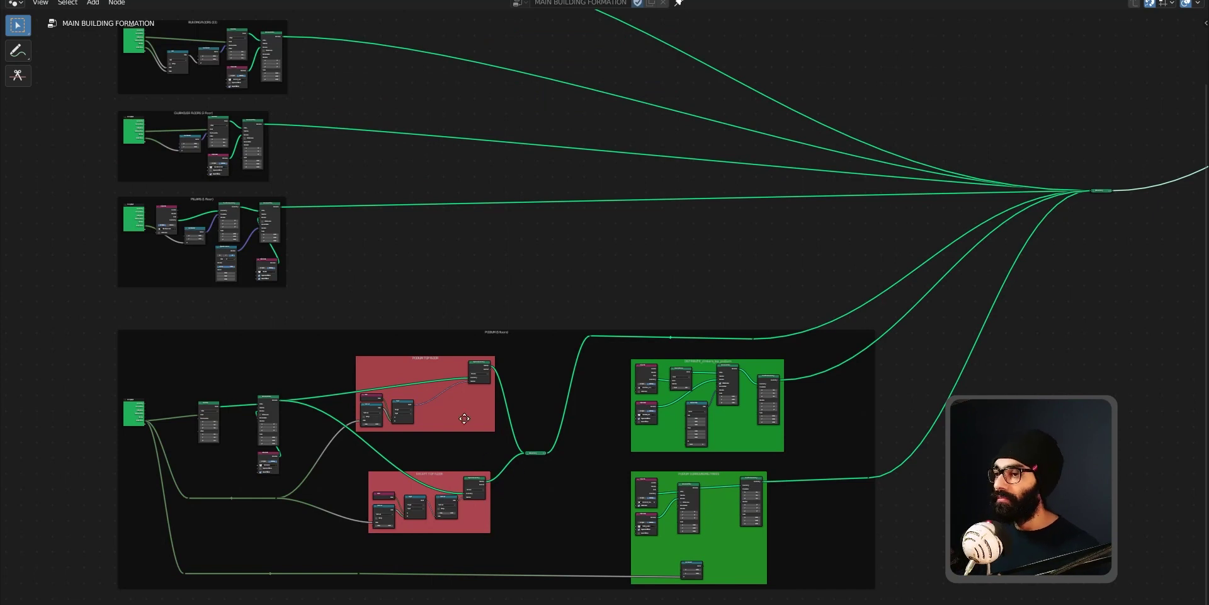
{"action": "middle_click_drag", "start_coordinate": [464, 419], "coordinate": [504, 438]}
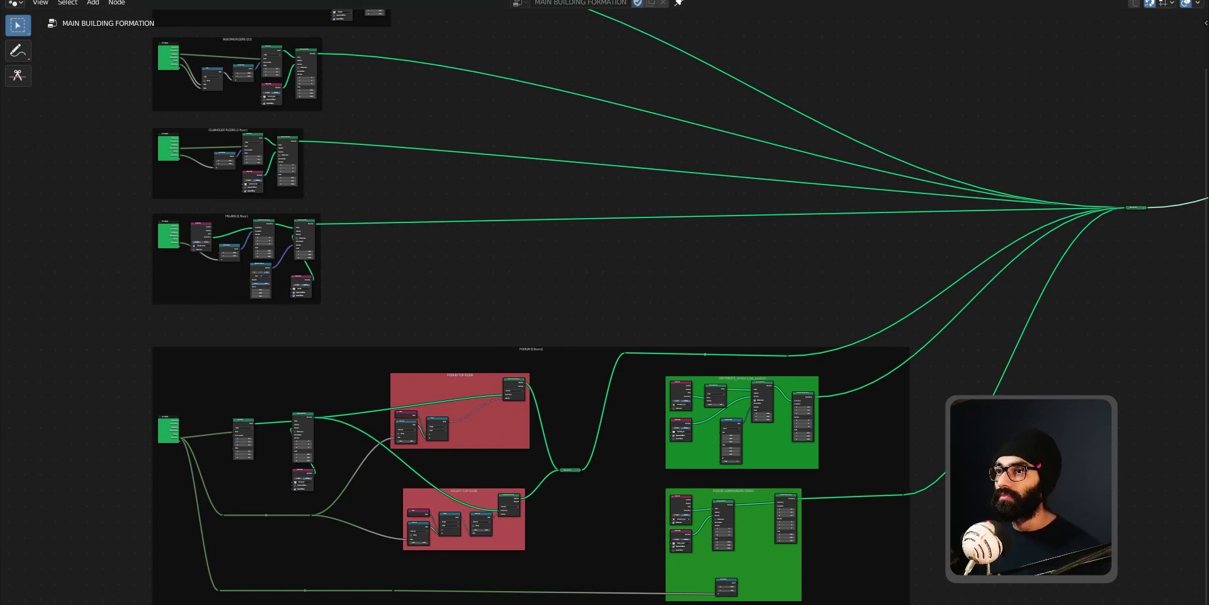
Step: Switch to the Blend folder in File Explorer, check the file properties of Meenakshi_Elysia_forming13, and go back to Blender
{"action": "key", "text": "super+Tab"}
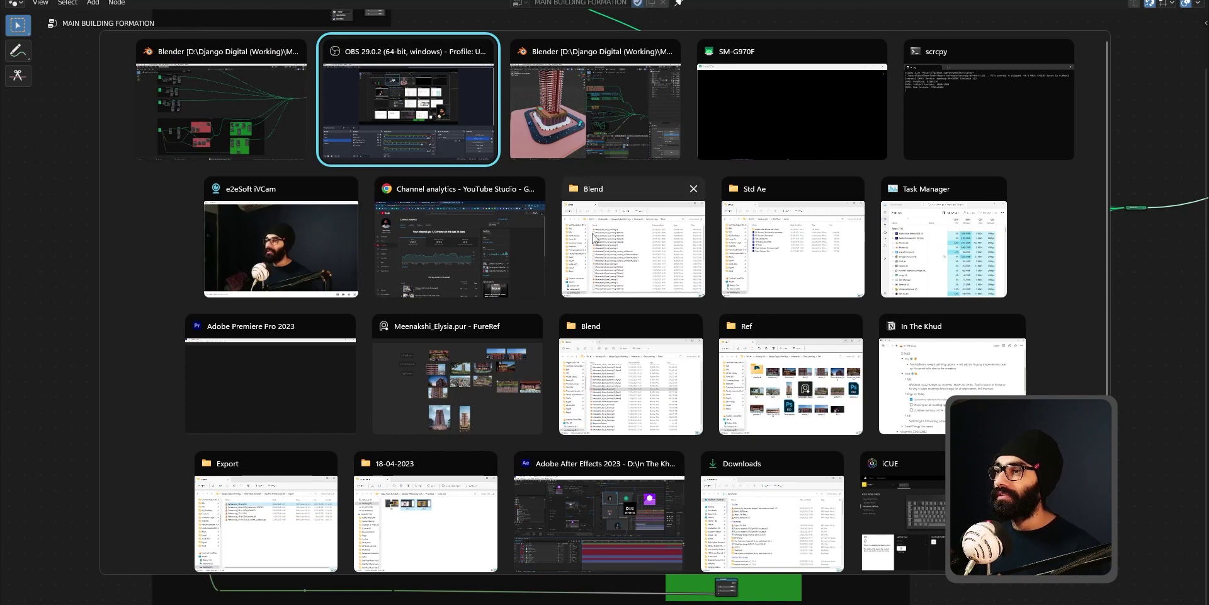
{"action": "left_click", "coordinate": [606, 255]}
{"action": "left_click", "coordinate": [630, 287]}
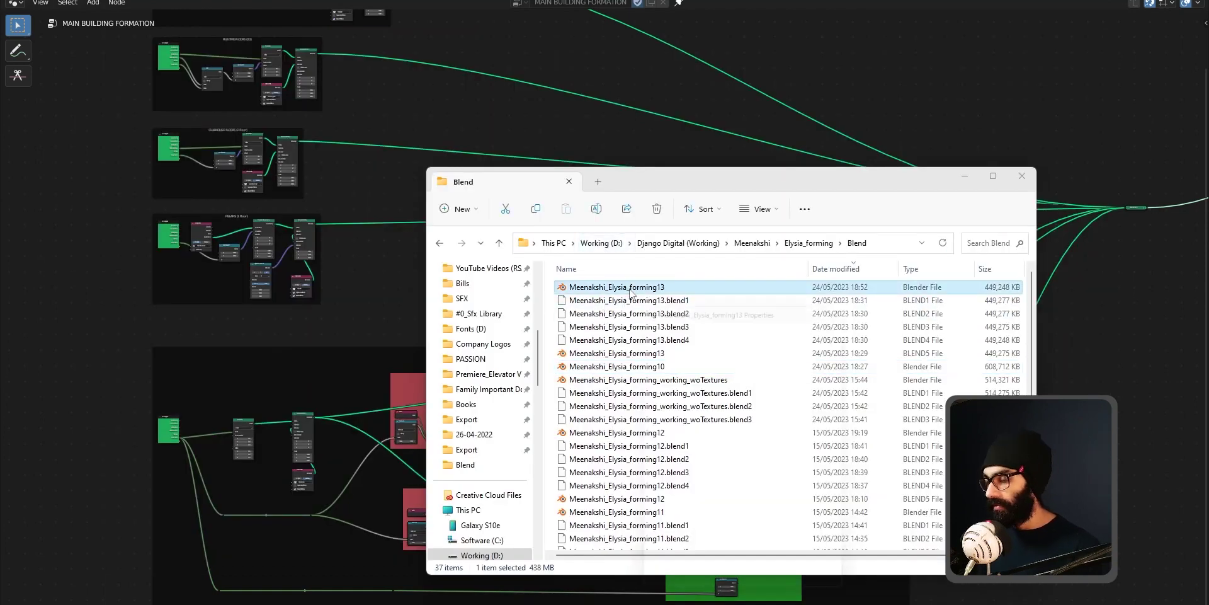
{"action": "key", "text": "alt+Return"}
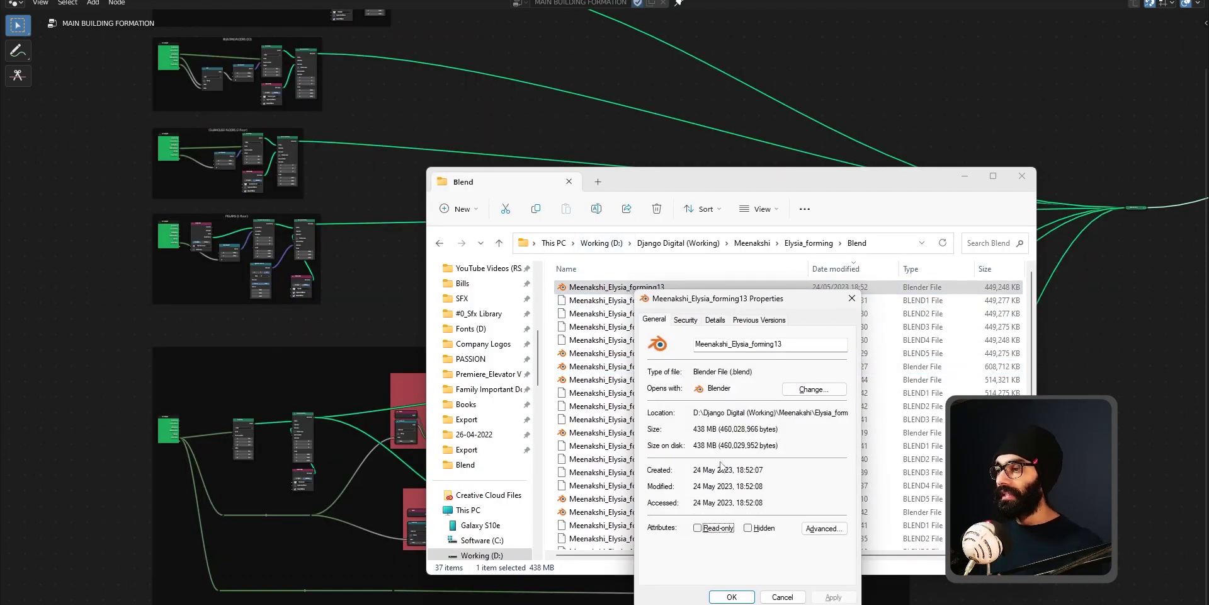
{"action": "left_click", "coordinate": [852, 298]}
{"action": "left_click", "coordinate": [225, 99]}
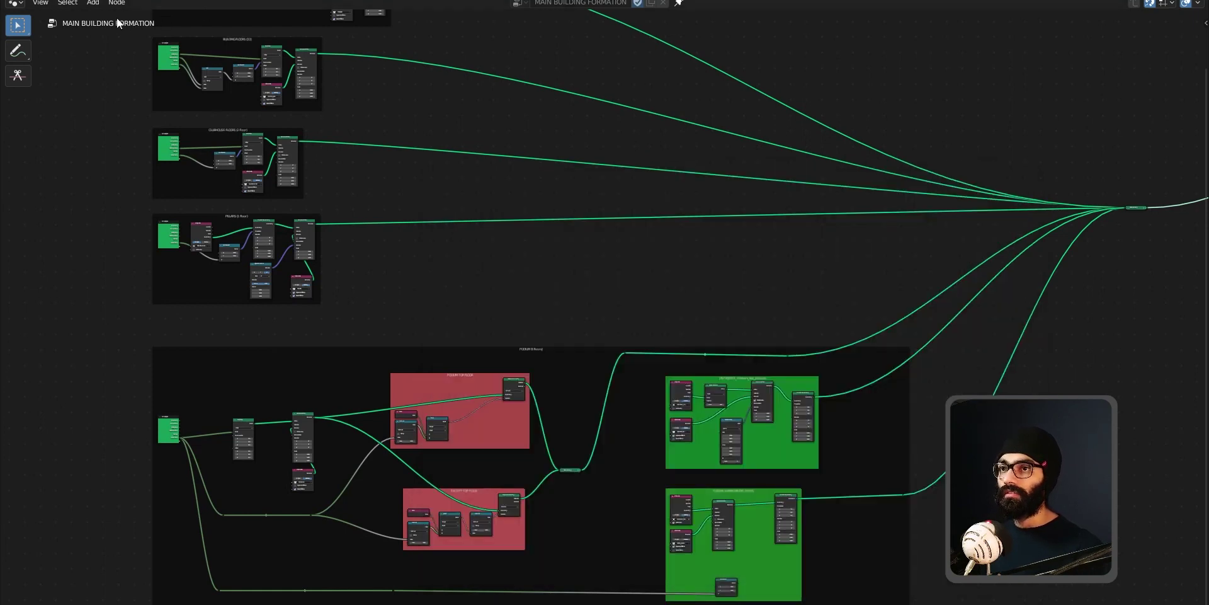
Step: Purge the unused data-blocks from the blend file in two consecutive clean-up passes and save the file
{"action": "key", "text": "F4"}
{"action": "mouse_move", "coordinate": [98, 199]}
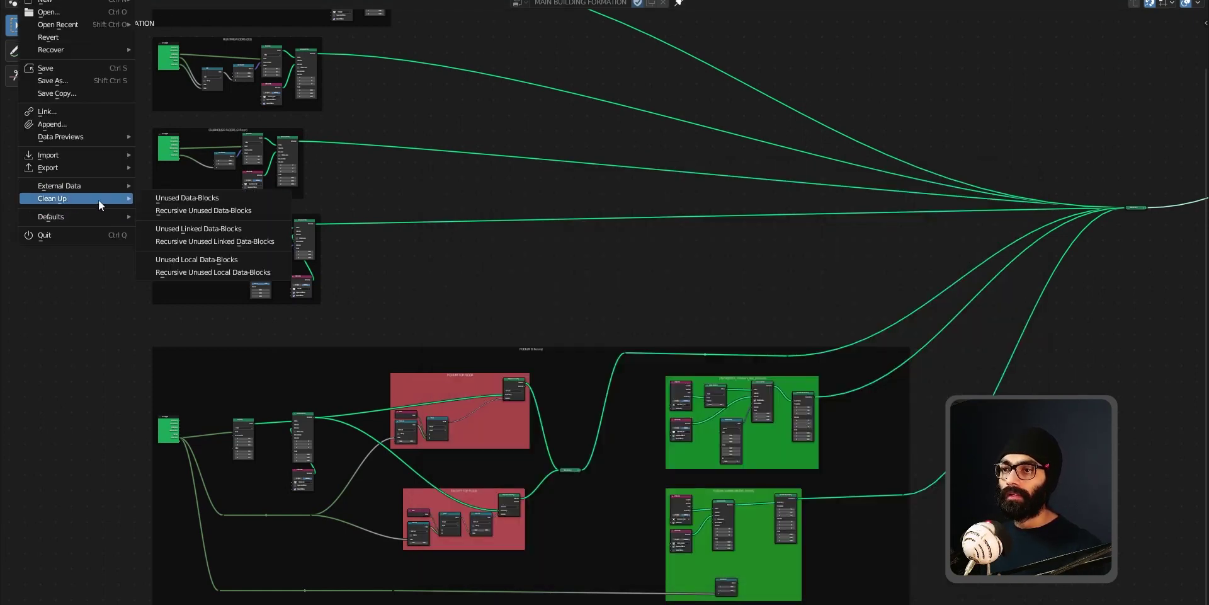
{"action": "left_click", "coordinate": [181, 200]}
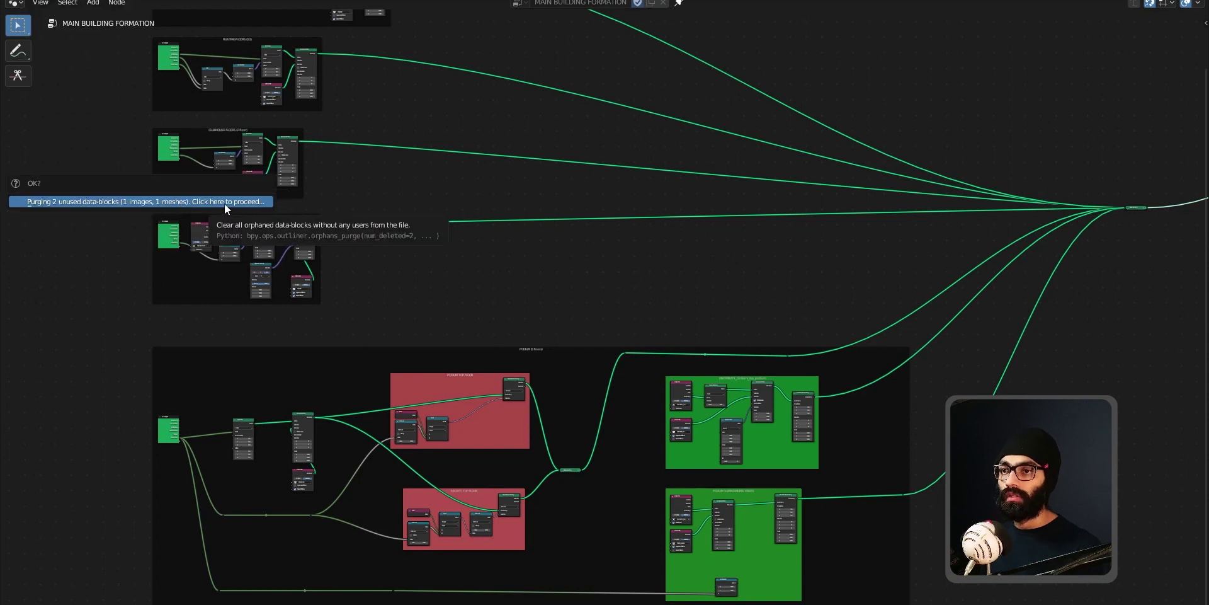
{"action": "left_click", "coordinate": [225, 203]}
{"action": "key", "text": "F4"}
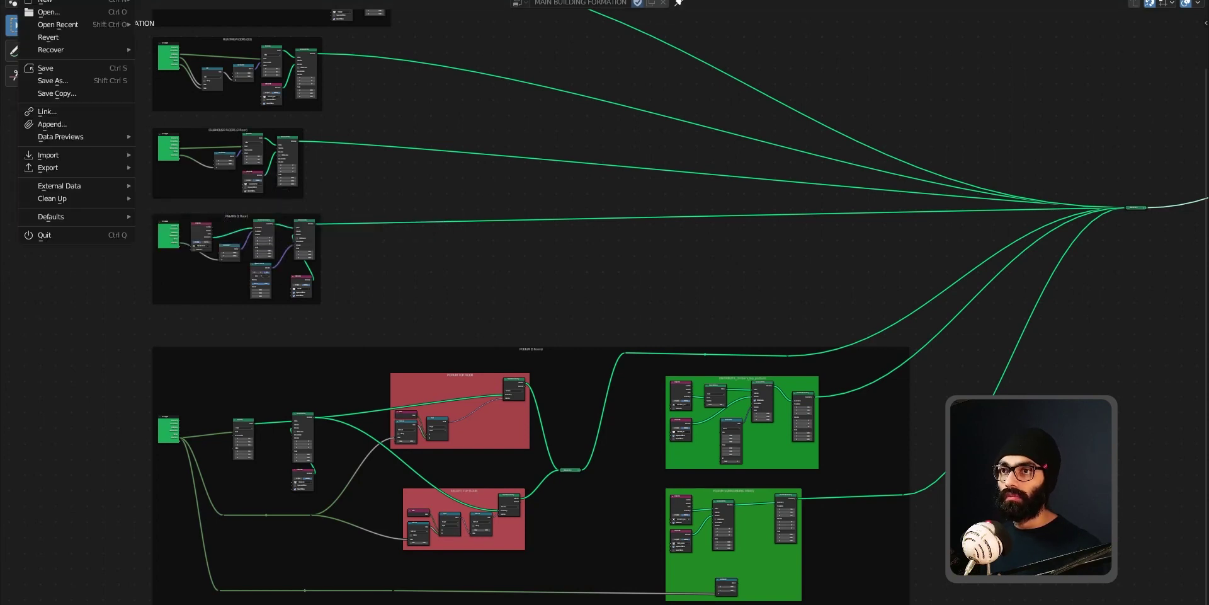
{"action": "mouse_move", "coordinate": [73, 194]}
{"action": "left_click", "coordinate": [165, 202]}
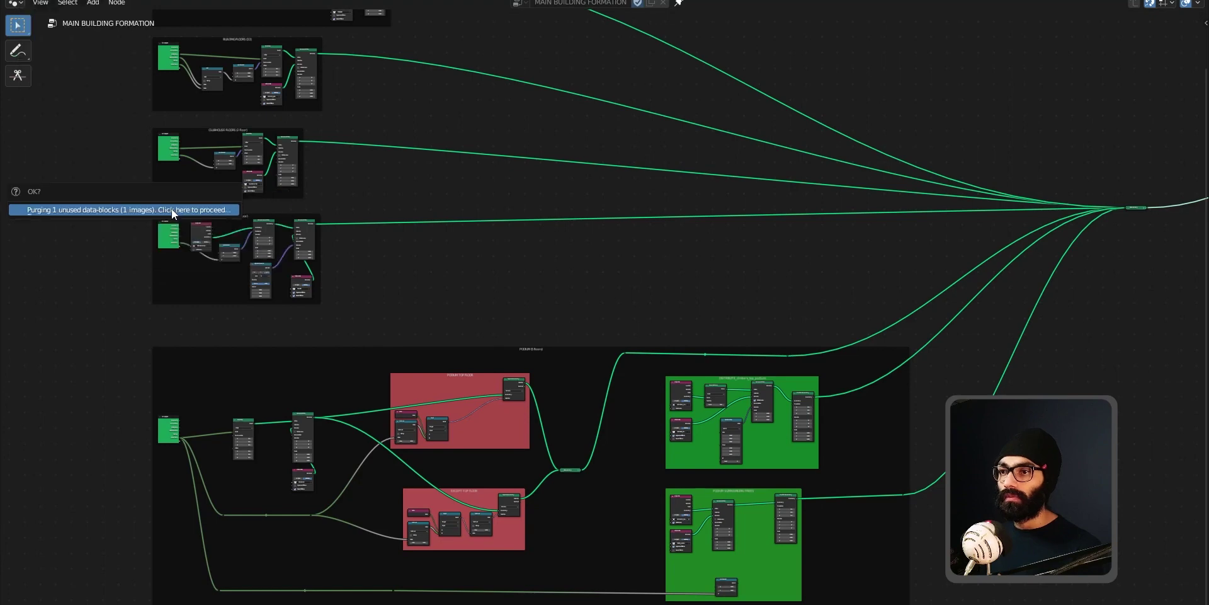
{"action": "left_click", "coordinate": [171, 209]}
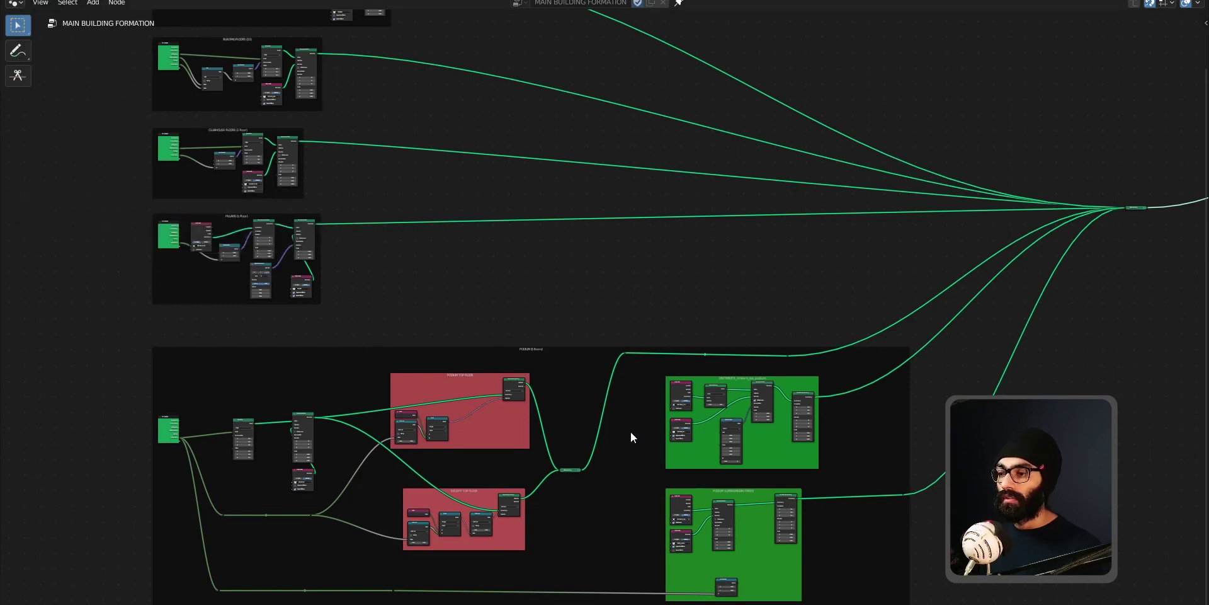
Step: Check the file properties of the saved Meenakshi_Elysia_forming13 again in File Explorer and return to the node tree
{"action": "key", "text": "alt+Tab"}
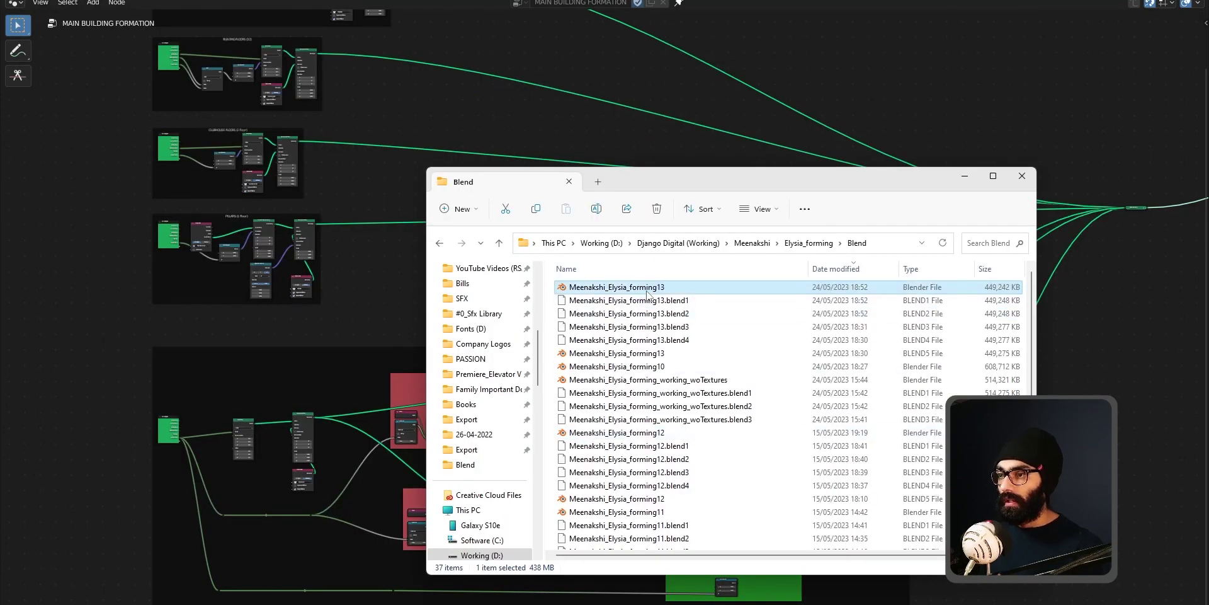
{"action": "key", "text": "alt+Return"}
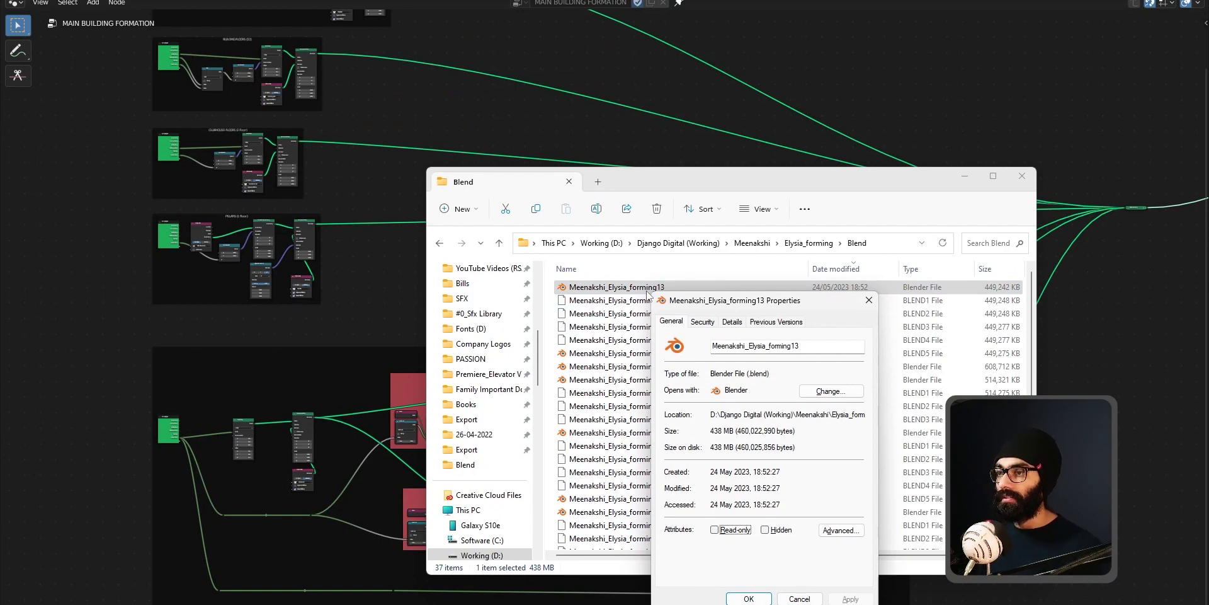
{"action": "left_click", "coordinate": [869, 300]}
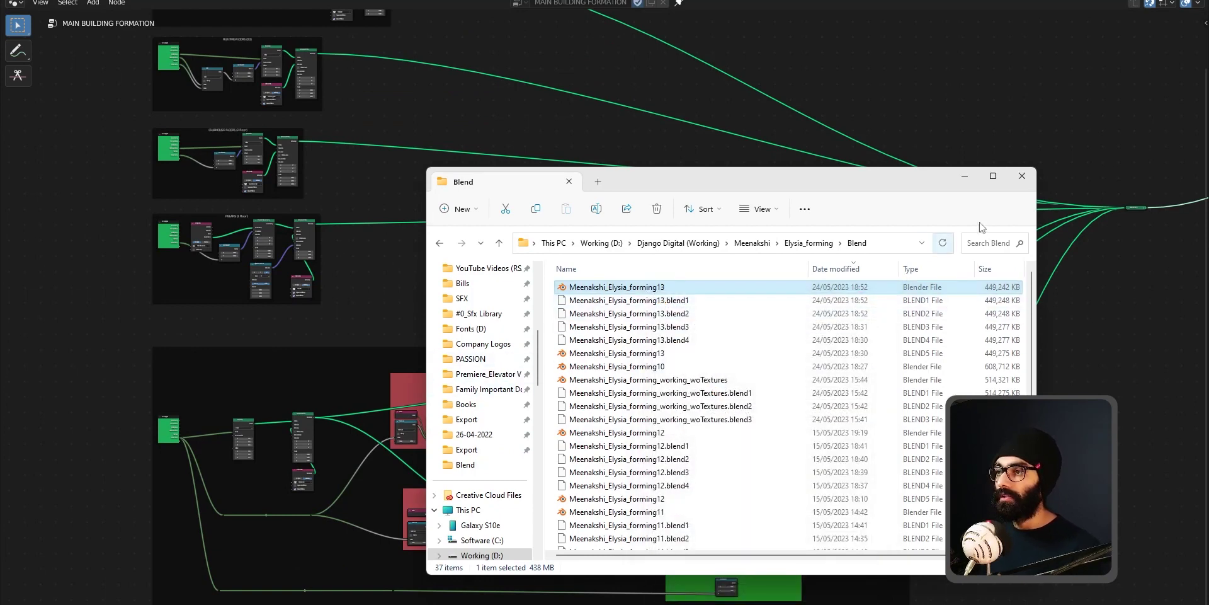
{"action": "left_click", "coordinate": [688, 91]}
Step: Examine the podium frame of the MAIN BUILDING FORMATION node tree and restore the full workspace layout
{"action": "middle_click_drag", "start_coordinate": [526, 350], "coordinate": [389, 295]}
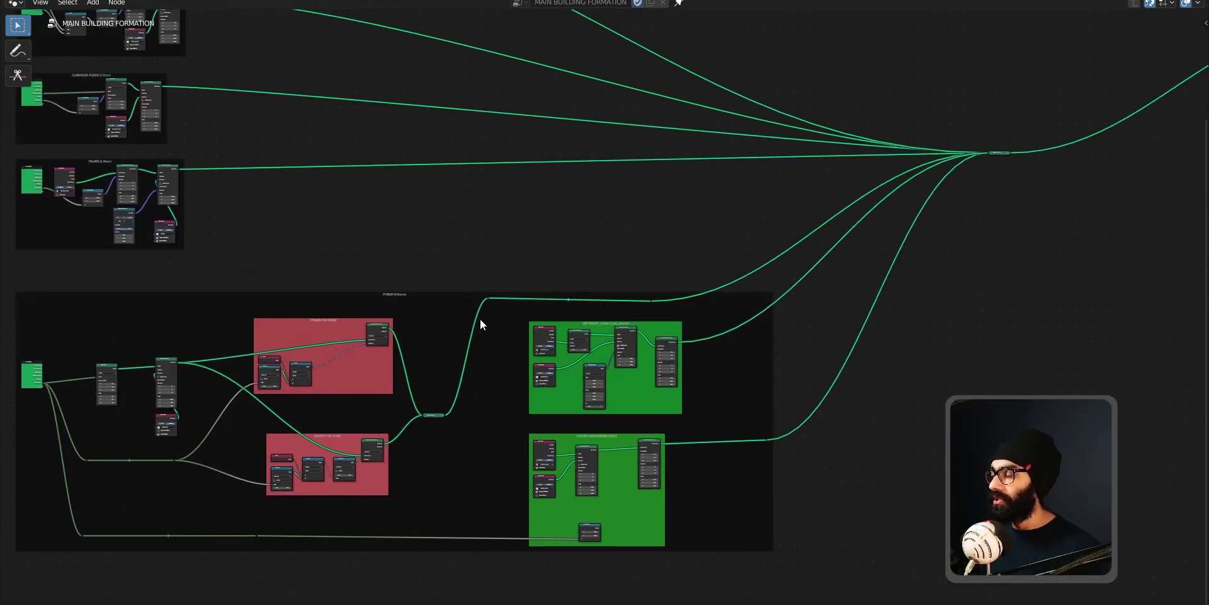
{"action": "middle_click_drag", "start_coordinate": [372, 367], "coordinate": [525, 378]}
{"action": "middle_click_drag", "start_coordinate": [605, 372], "coordinate": [433, 434]}
{"action": "key", "text": "ctrl+space"}
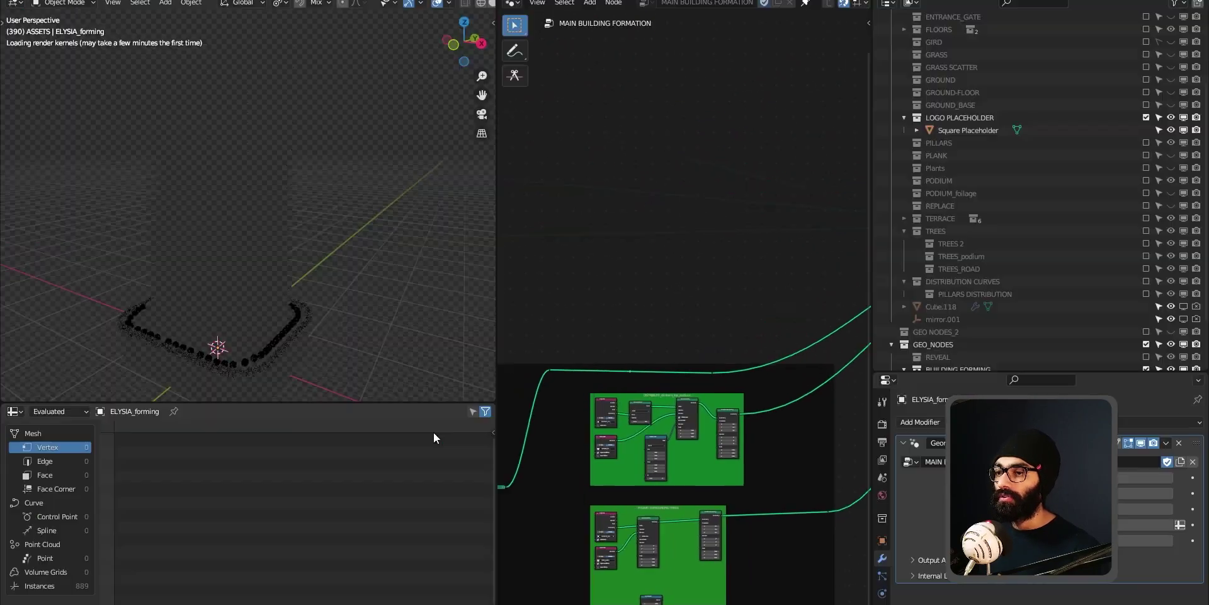
Step: Examine the hanging foliage and hedge bushes along the tower's podium edge in the rendered viewport
{"action": "middle_click_drag", "start_coordinate": [262, 368], "coordinate": [326, 202], "text": "shift"}
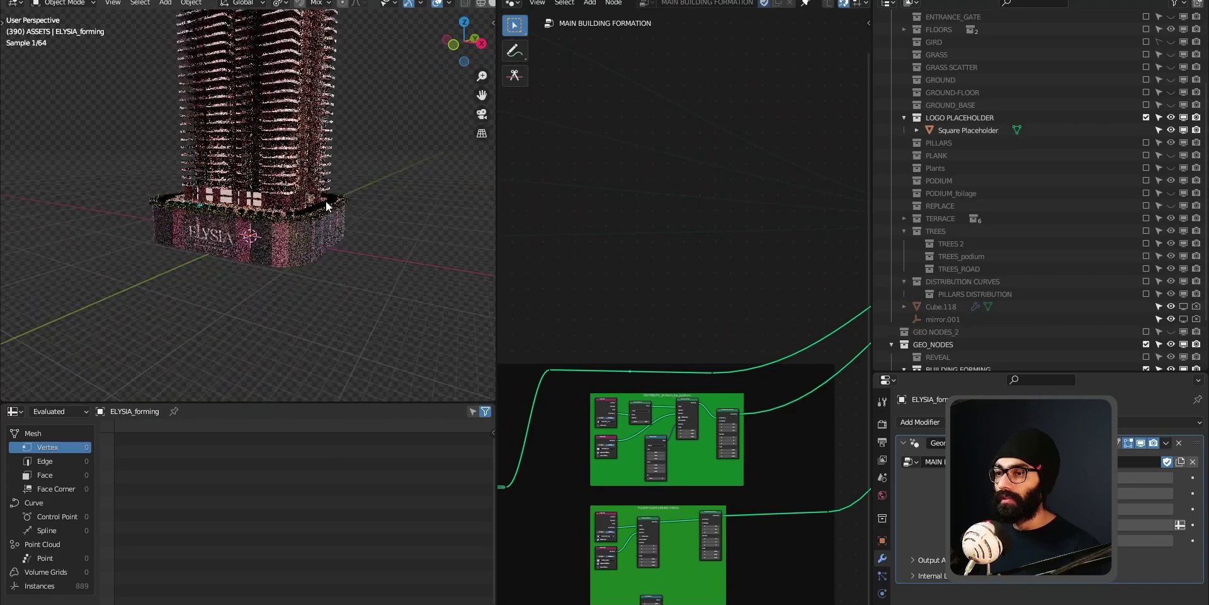
{"action": "scroll", "coordinate": [281, 329], "scroll_direction": "up", "scroll_amount": 6}
{"action": "middle_click_drag", "start_coordinate": [285, 285], "coordinate": [355, 299]}
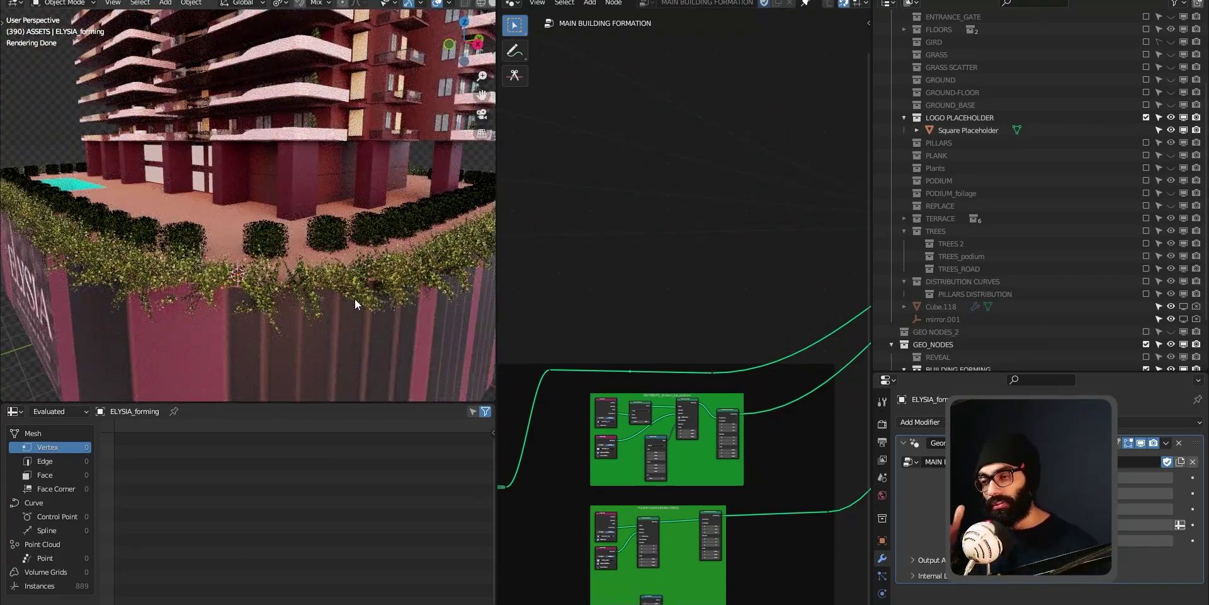
{"action": "middle_click_drag", "start_coordinate": [354, 298], "coordinate": [210, 329]}
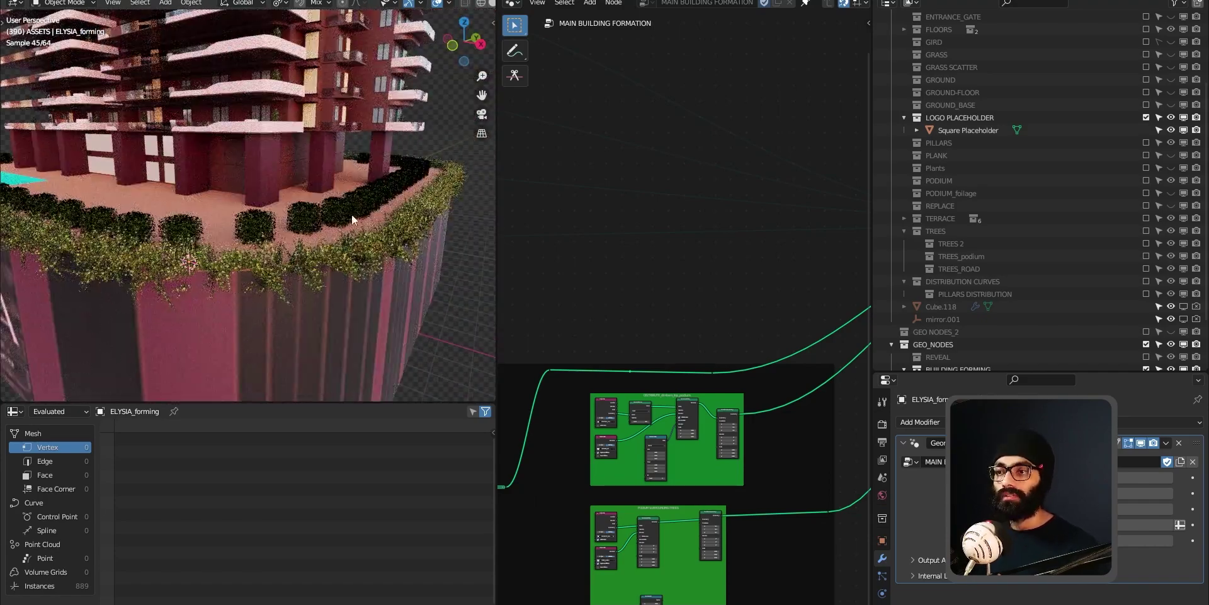
{"action": "middle_click_drag", "start_coordinate": [281, 289], "coordinate": [342, 296]}
{"action": "middle_click_drag", "start_coordinate": [228, 283], "coordinate": [273, 288], "text": "shift"}
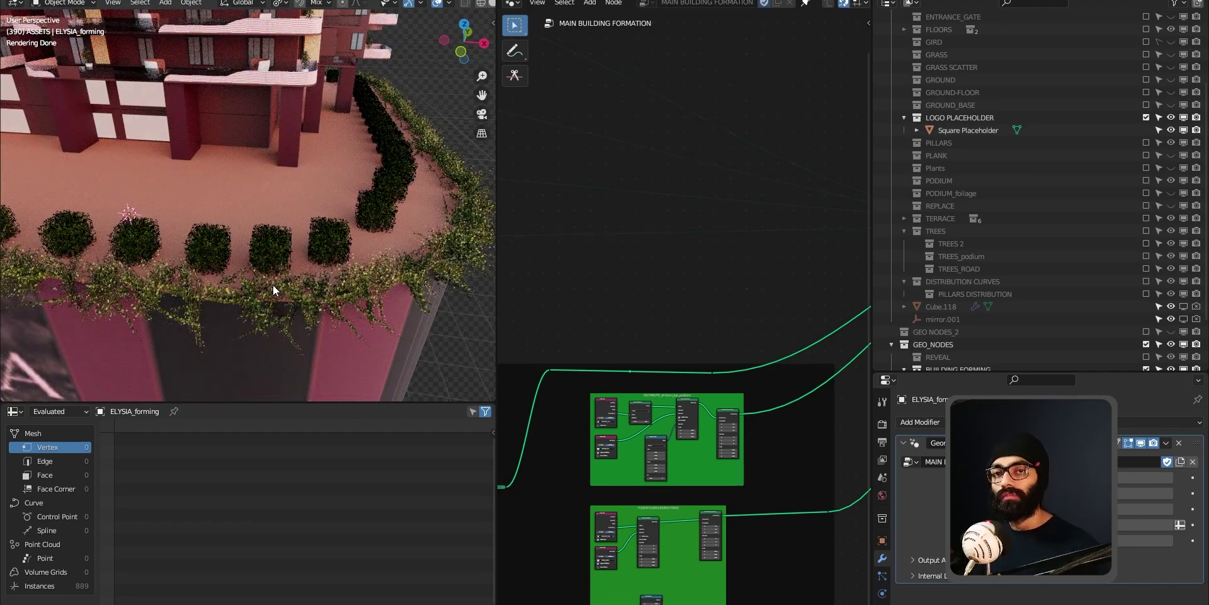
{"action": "middle_click_drag", "start_coordinate": [273, 285], "coordinate": [349, 309]}
{"action": "scroll", "coordinate": [381, 297], "scroll_direction": "up", "scroll_amount": 5}
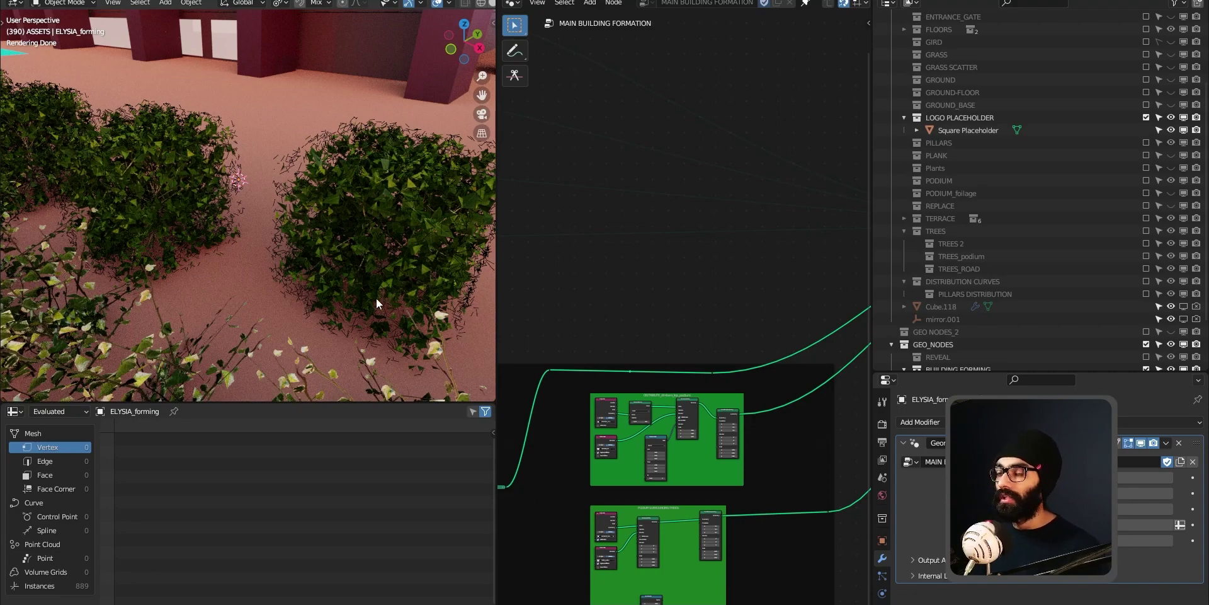
{"action": "scroll", "coordinate": [369, 327], "scroll_direction": "down", "scroll_amount": 3}
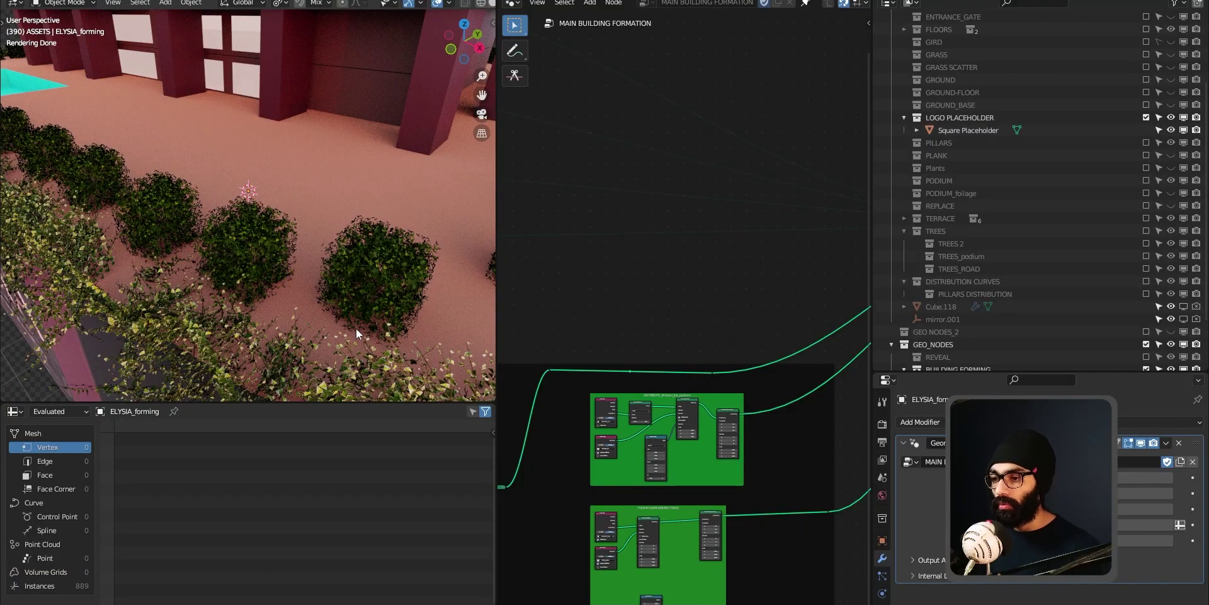
Step: Inspect the podium's swimming pool, the ELYSIA logo wall and the whole tower in the rendered viewport
{"action": "scroll", "coordinate": [357, 334], "scroll_direction": "down", "scroll_amount": 10}
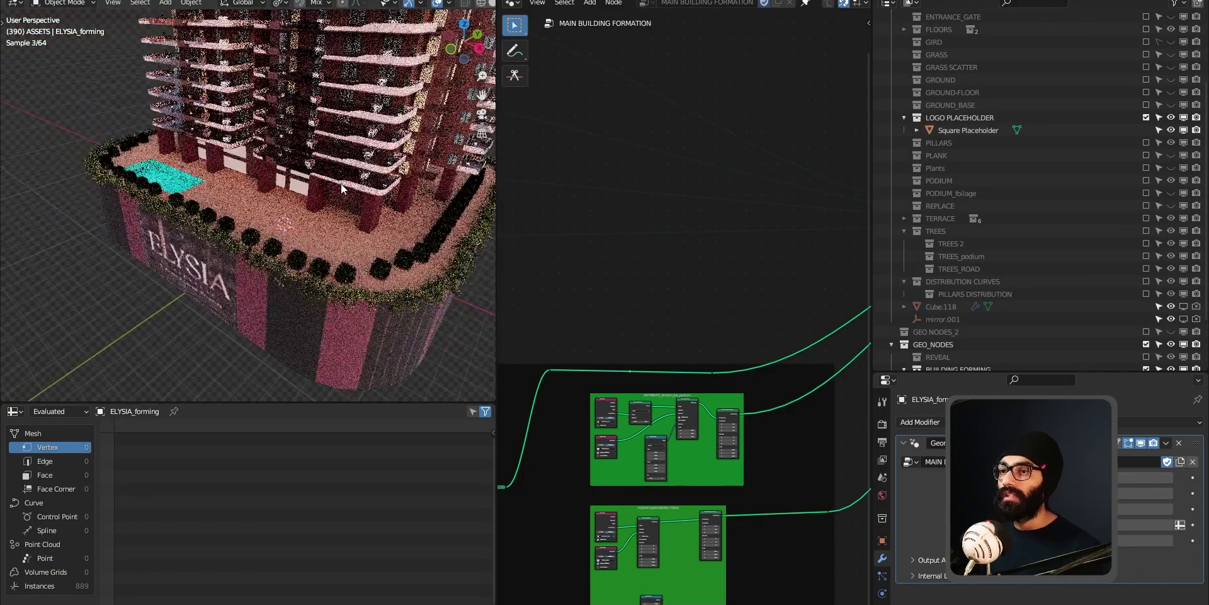
{"action": "scroll", "coordinate": [342, 188], "scroll_direction": "down", "scroll_amount": 2}
{"action": "scroll", "coordinate": [170, 289], "scroll_direction": "up", "scroll_amount": 8}
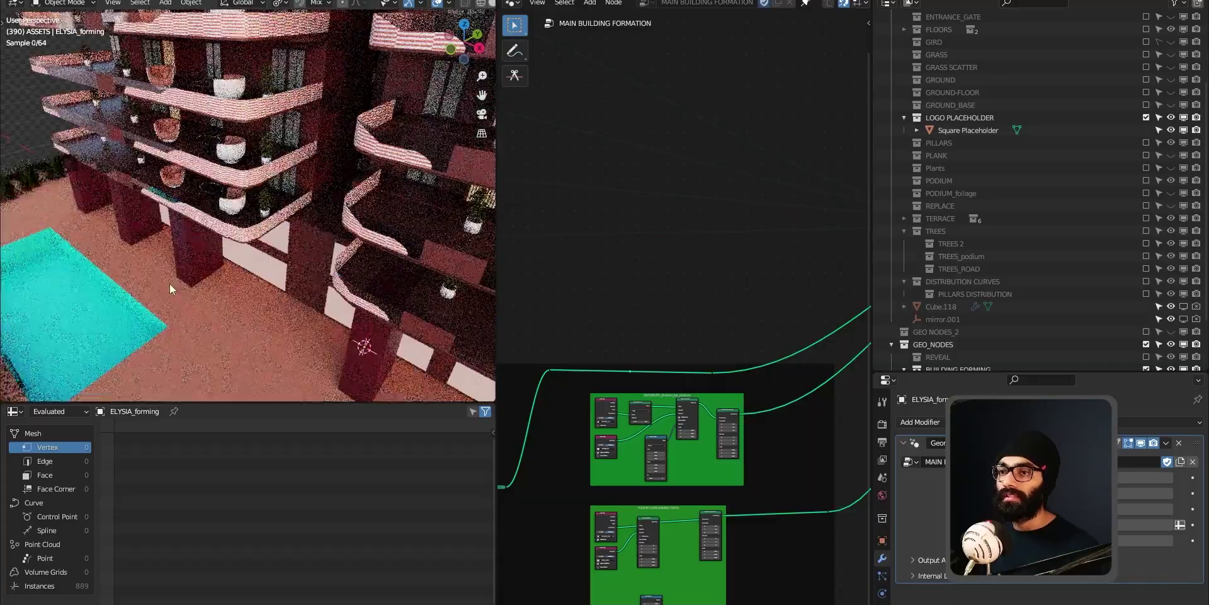
{"action": "scroll", "coordinate": [170, 289], "scroll_direction": "down", "scroll_amount": 3}
{"action": "scroll", "coordinate": [173, 265], "scroll_direction": "up", "scroll_amount": 4}
{"action": "scroll", "coordinate": [192, 244], "scroll_direction": "down", "scroll_amount": 1}
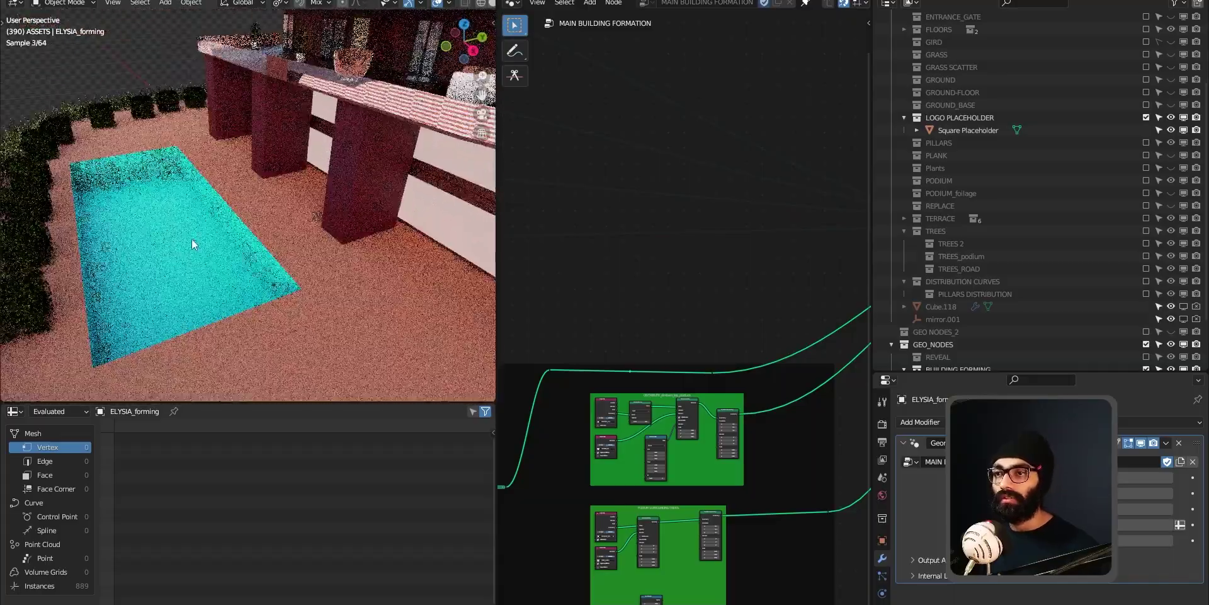
{"action": "middle_click_drag", "start_coordinate": [192, 244], "coordinate": [143, 189]}
{"action": "middle_click_drag", "start_coordinate": [187, 281], "coordinate": [245, 227]}
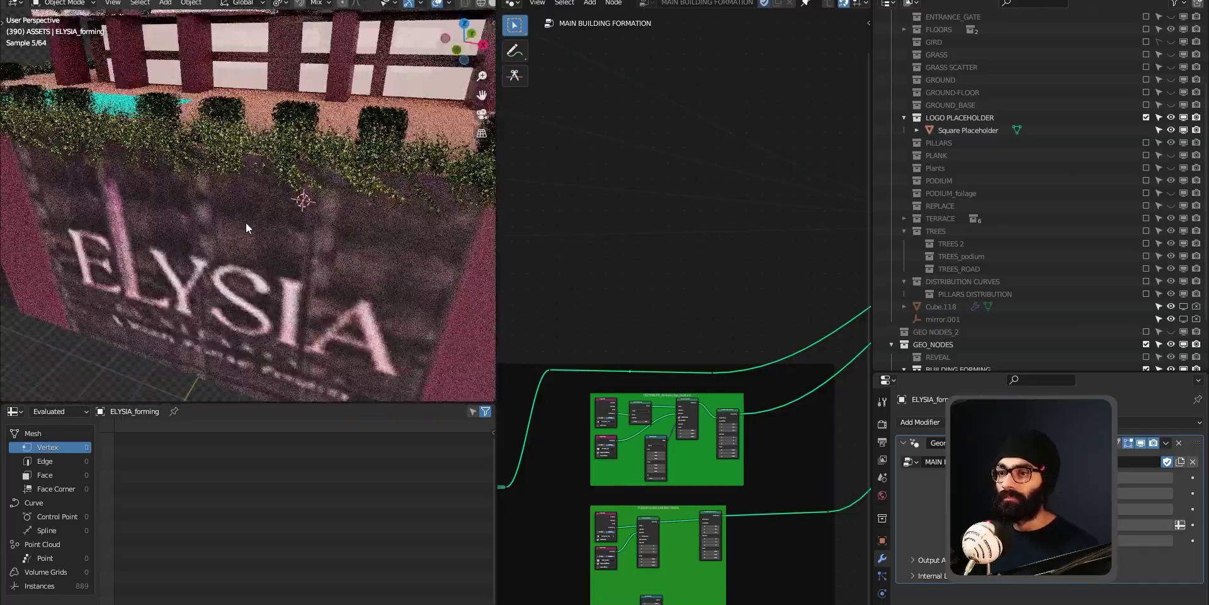
{"action": "scroll", "coordinate": [245, 226], "scroll_direction": "down", "scroll_amount": 5}
{"action": "middle_click_drag", "start_coordinate": [290, 180], "coordinate": [228, 248], "text": "shift"}
{"action": "scroll", "coordinate": [272, 224], "scroll_direction": "down", "scroll_amount": 3}
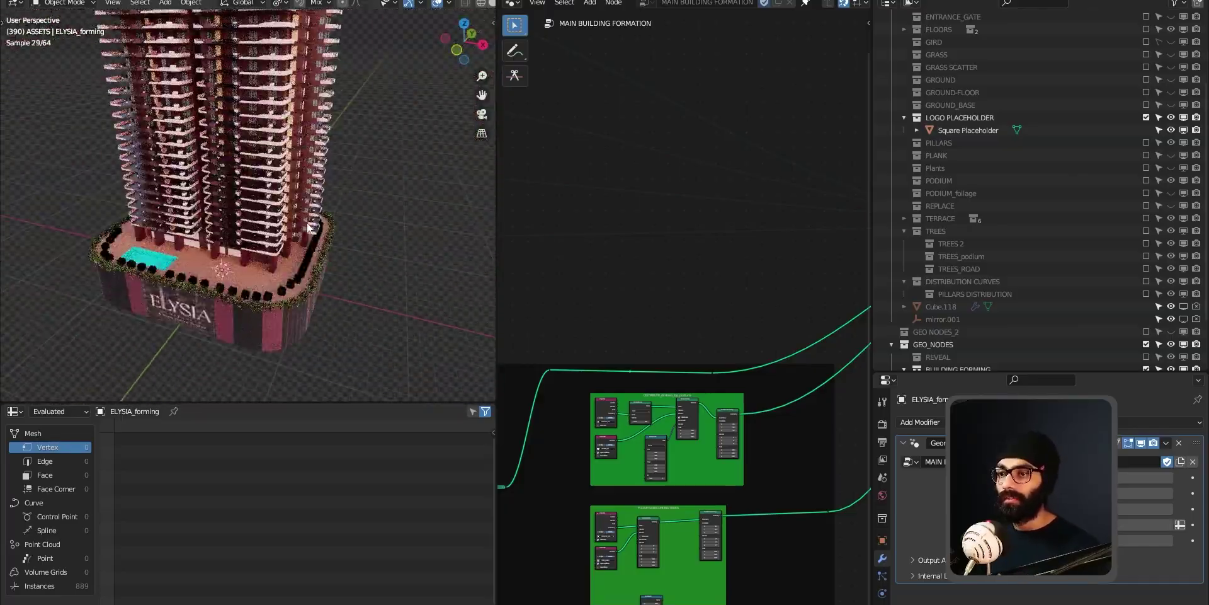
{"action": "scroll", "coordinate": [709, 502], "scroll_direction": "down", "scroll_amount": 1}
Step: Review the frames of the MAIN BUILDING FORMATION node tree in an enlarged view and return to the full workspace layout
{"action": "middle_click_drag", "start_coordinate": [709, 502], "coordinate": [765, 357]}
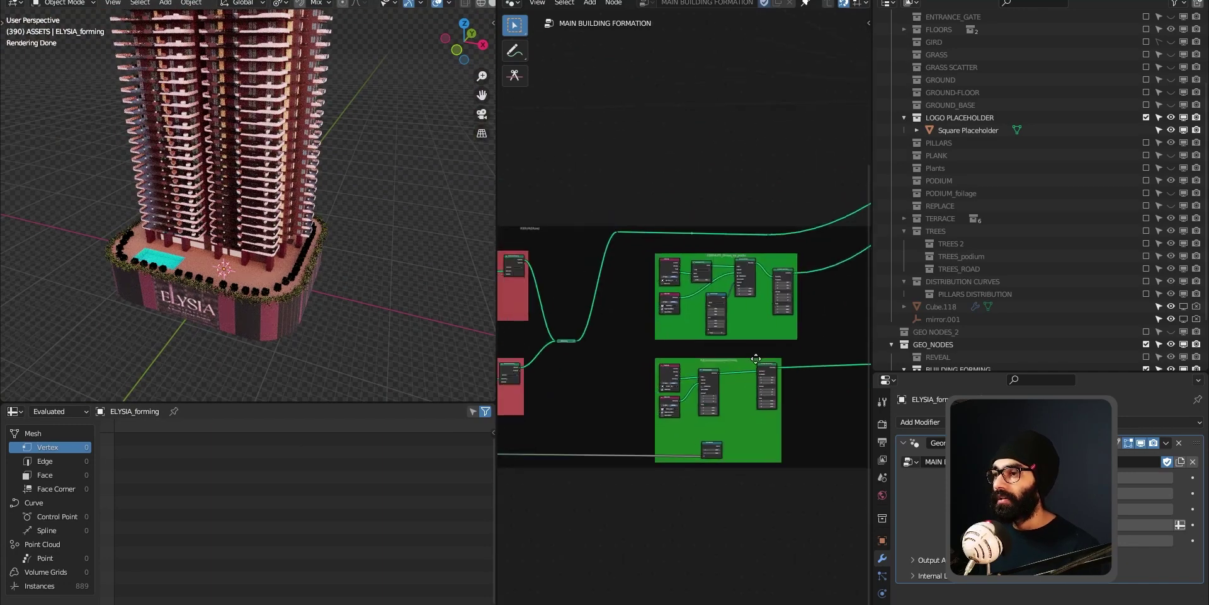
{"action": "key", "text": "ctrl+space"}
{"action": "scroll", "coordinate": [674, 391], "scroll_direction": "down", "scroll_amount": 3}
{"action": "middle_click_drag", "start_coordinate": [618, 436], "coordinate": [610, 485]}
{"action": "middle_click_drag", "start_coordinate": [608, 178], "coordinate": [590, 348]}
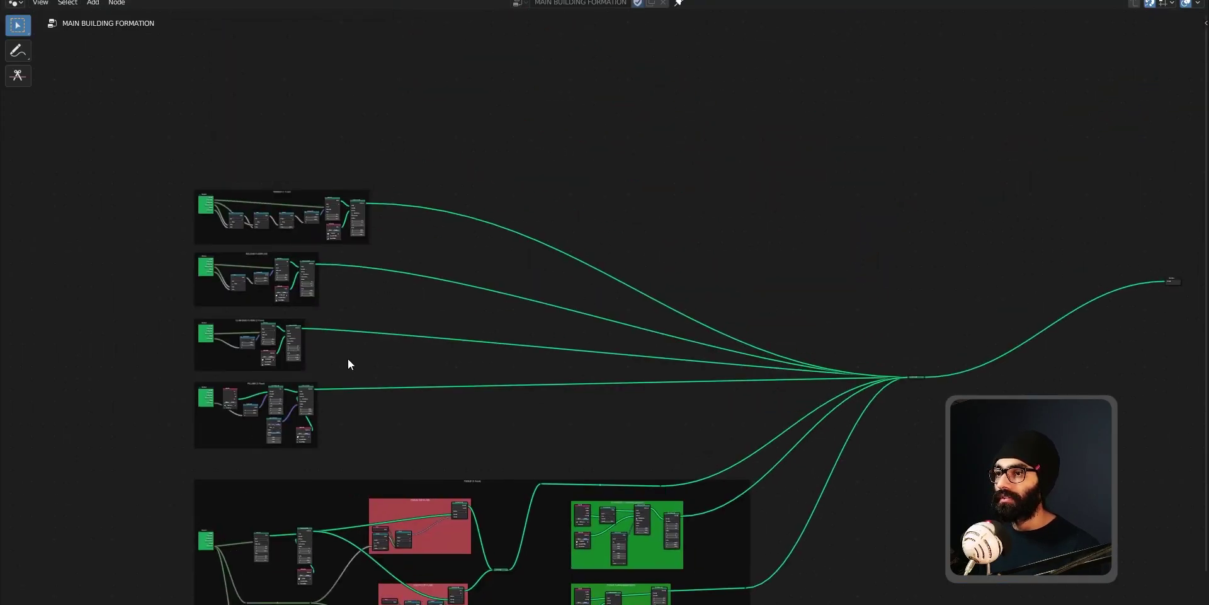
{"action": "key", "text": "ctrl+space"}
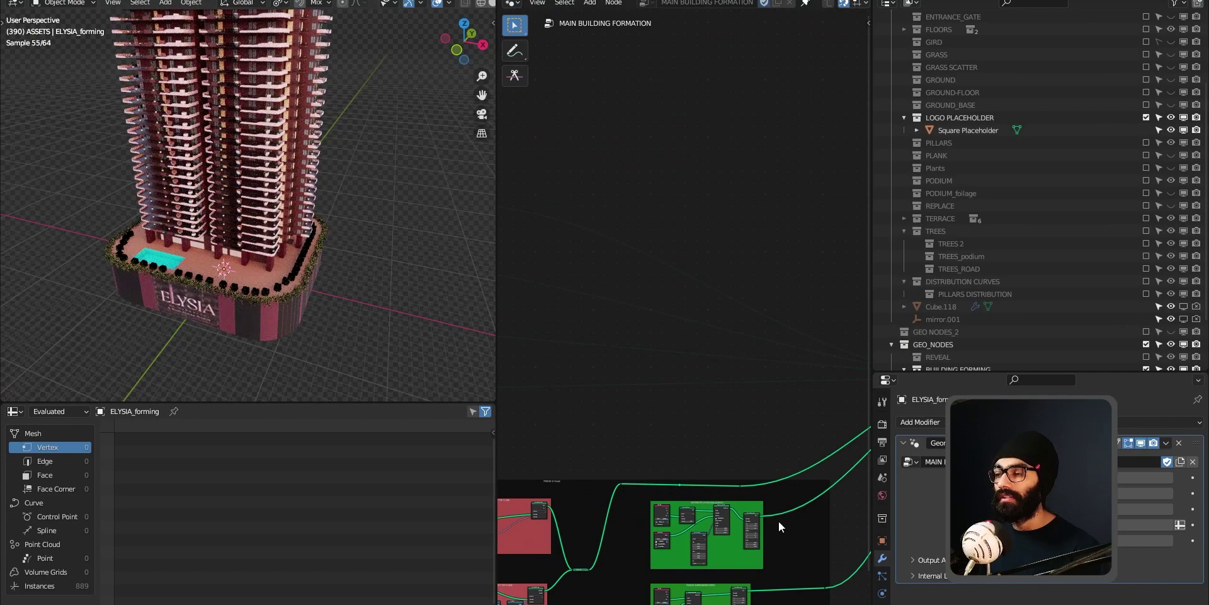
{"action": "middle_click_drag", "start_coordinate": [778, 520], "coordinate": [781, 371]}
{"action": "middle_click_drag", "start_coordinate": [179, 314], "coordinate": [165, 298]}
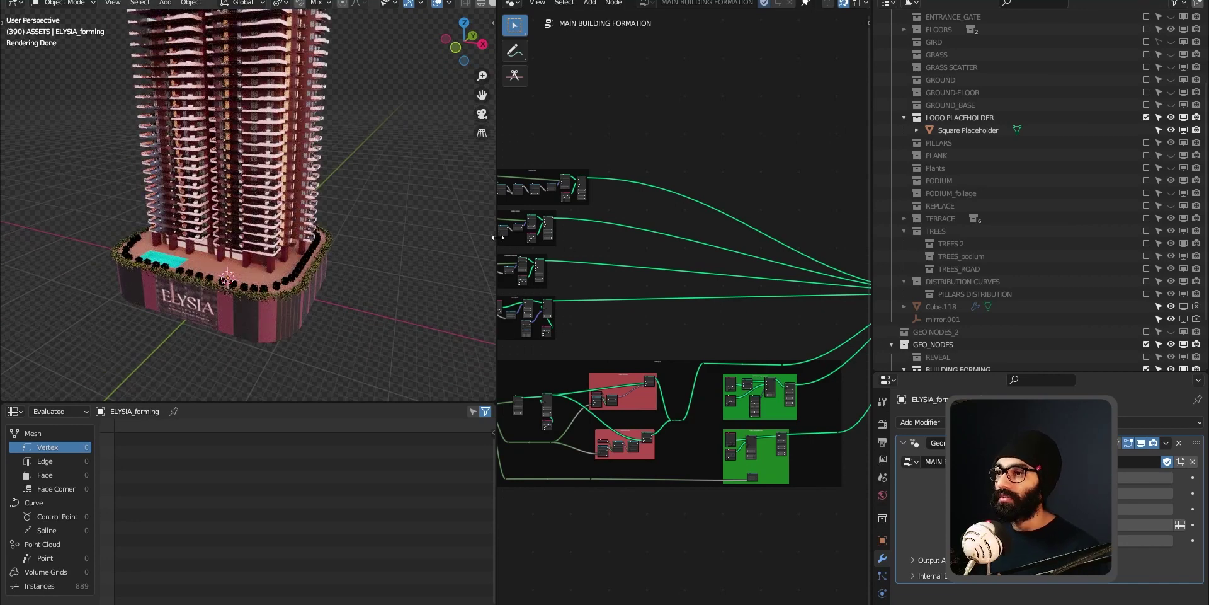
Step: Widen the node editor and look closely at the podium frame's Group Input, Mesh Line and Instance on Points nodes
{"action": "left_click_drag", "start_coordinate": [872, 319], "coordinate": [1088, 319]}
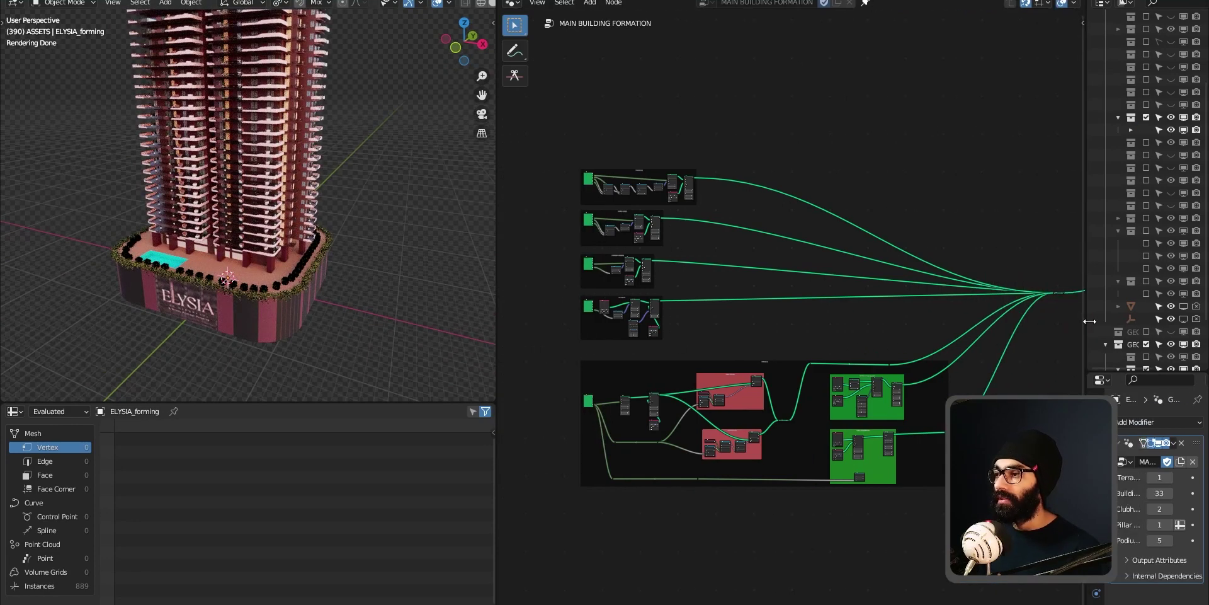
{"action": "key", "text": "Home"}
{"action": "middle_click_drag", "start_coordinate": [633, 514], "coordinate": [747, 403]}
{"action": "scroll", "coordinate": [734, 328], "scroll_direction": "up", "scroll_amount": 12}
{"action": "middle_click_drag", "start_coordinate": [726, 286], "coordinate": [730, 431]}
{"action": "scroll", "coordinate": [670, 452], "scroll_direction": "up", "scroll_amount": 5}
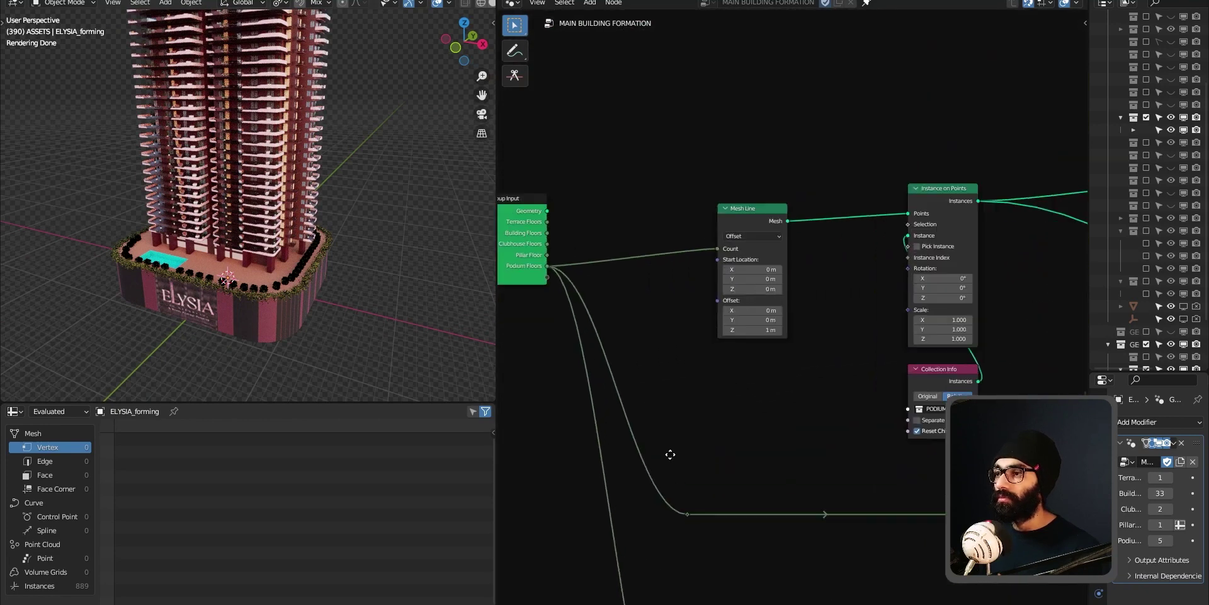
Step: Focus on the podium's Group Input node and widen the modifier area so its floor parameters are fully readable
{"action": "middle_click_drag", "start_coordinate": [669, 453], "coordinate": [827, 523]}
{"action": "scroll", "coordinate": [742, 394], "scroll_direction": "up", "scroll_amount": 3}
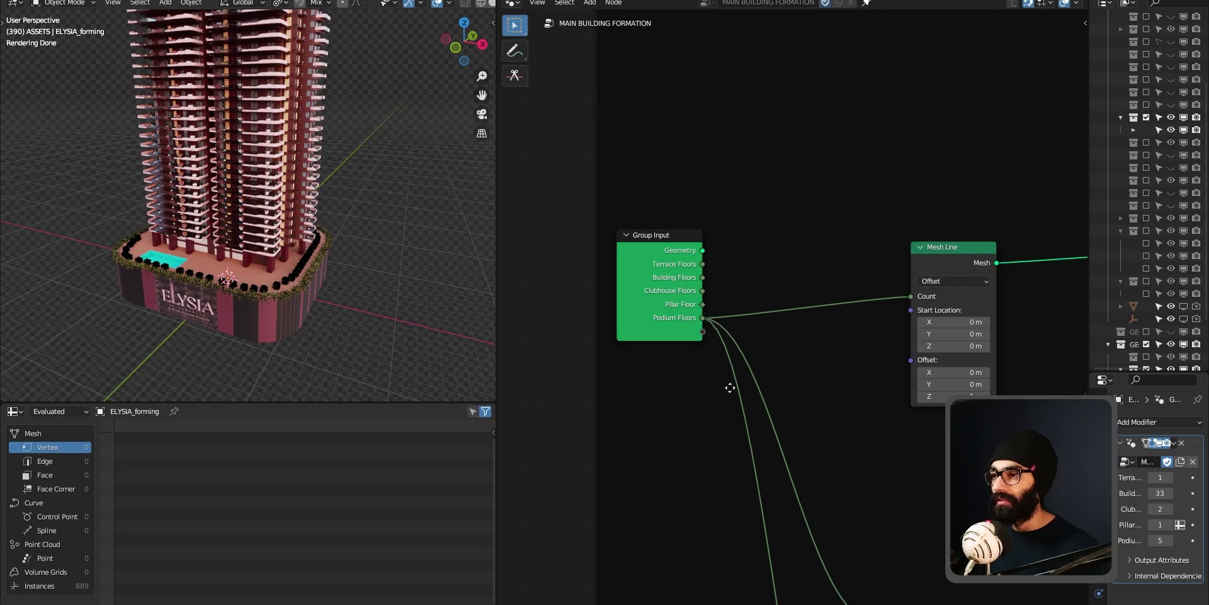
{"action": "middle_click_drag", "start_coordinate": [729, 386], "coordinate": [702, 376]}
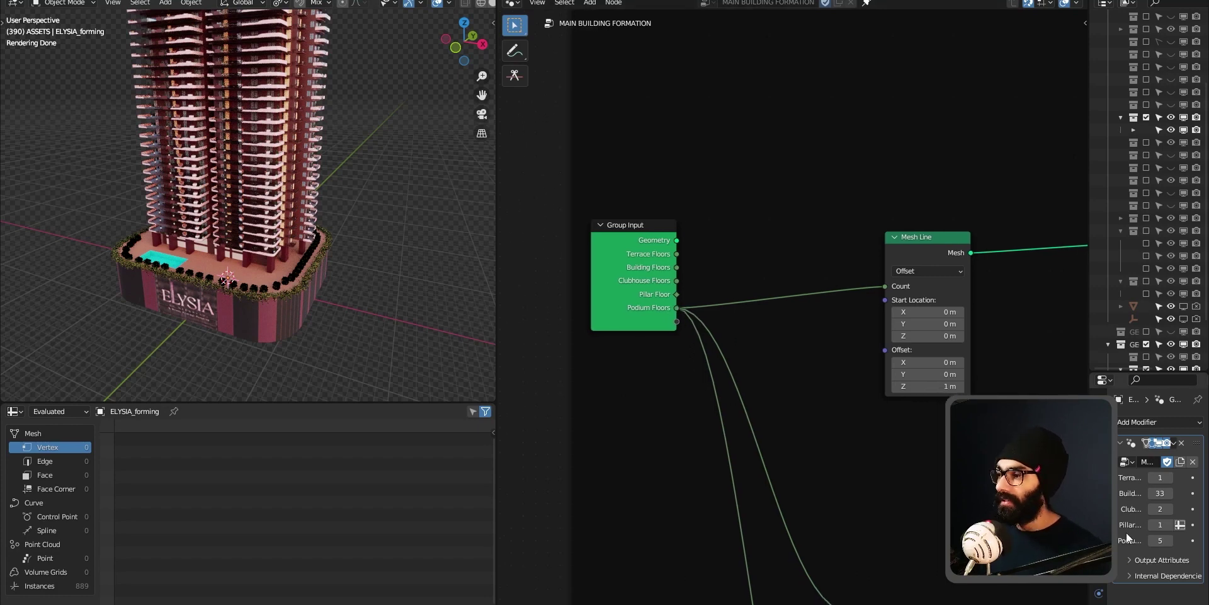
{"action": "left_click_drag", "start_coordinate": [1088, 362], "coordinate": [971, 353]}
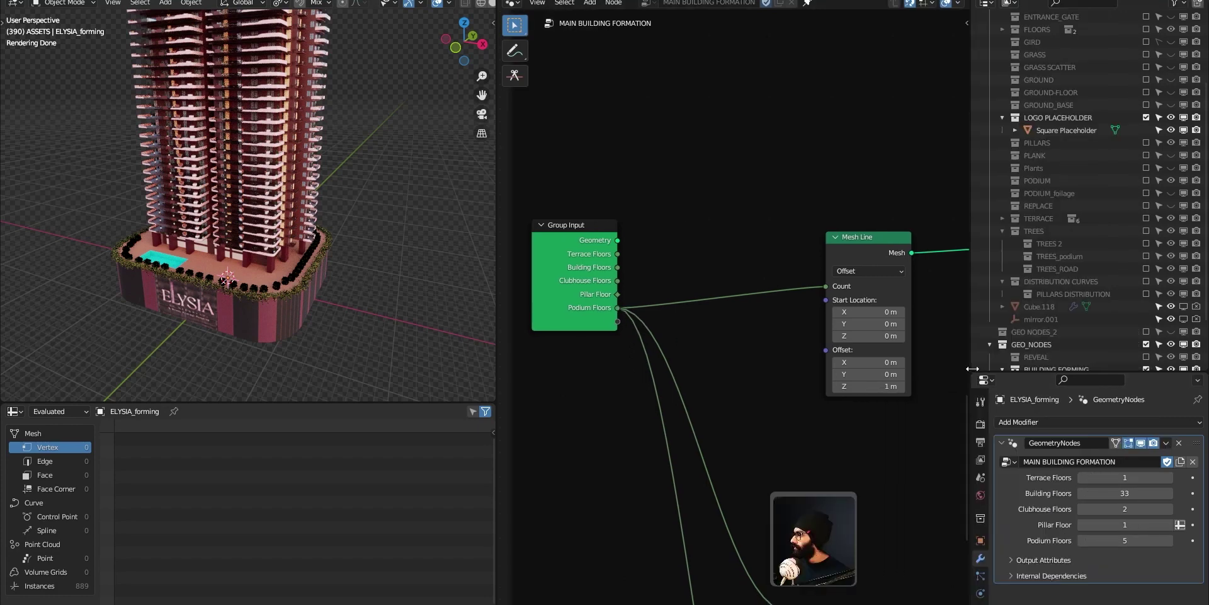
{"action": "left_click_drag", "start_coordinate": [972, 314], "coordinate": [940, 312]}
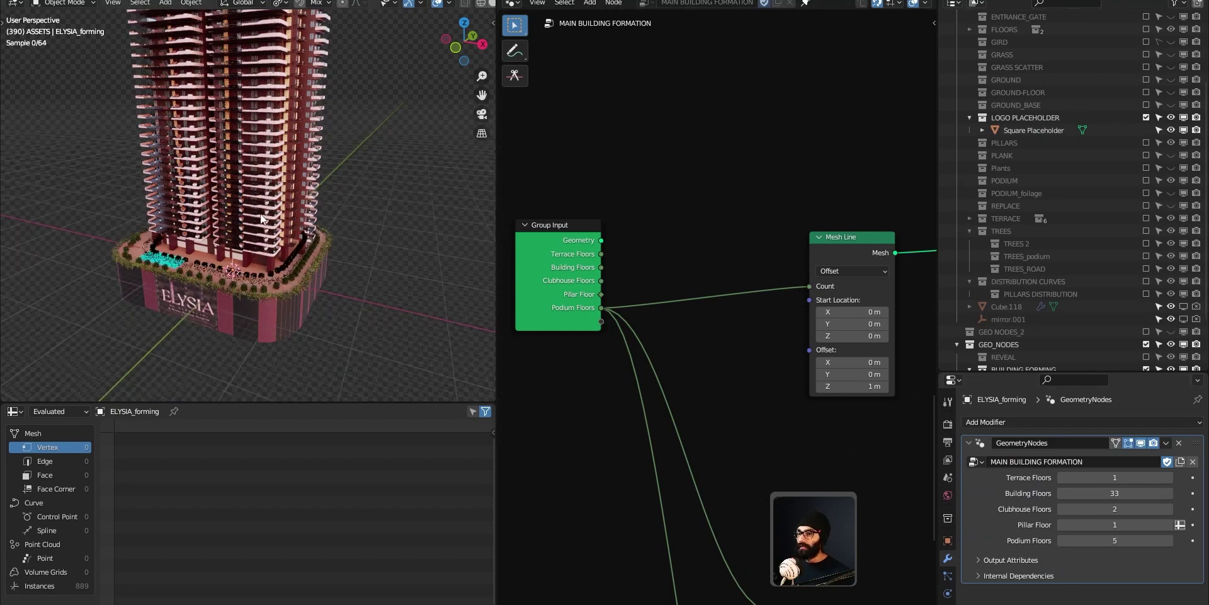
Step: Try raising the modifier's Podium Floors one at a time to 9 and on to 13, watching the tower
{"action": "scroll", "coordinate": [239, 190], "scroll_direction": "down", "scroll_amount": 2}
{"action": "left_click", "coordinate": [1169, 543]}
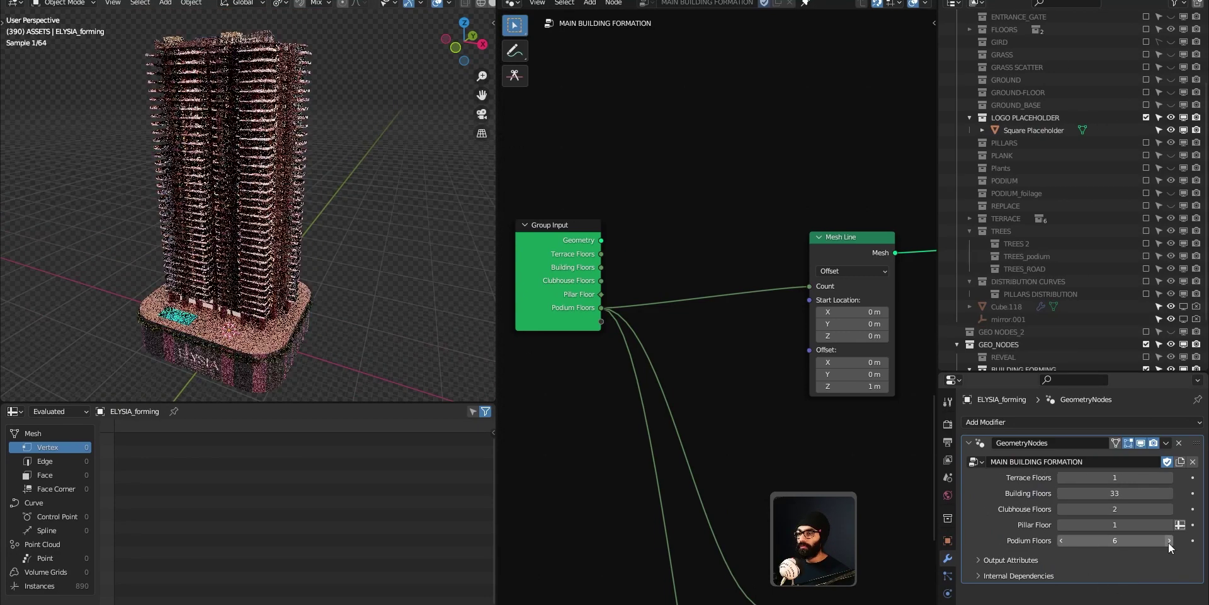
{"action": "left_click", "coordinate": [1169, 543]}
{"action": "left_click", "coordinate": [1169, 543]}
{"action": "left_click", "coordinate": [1169, 542]}
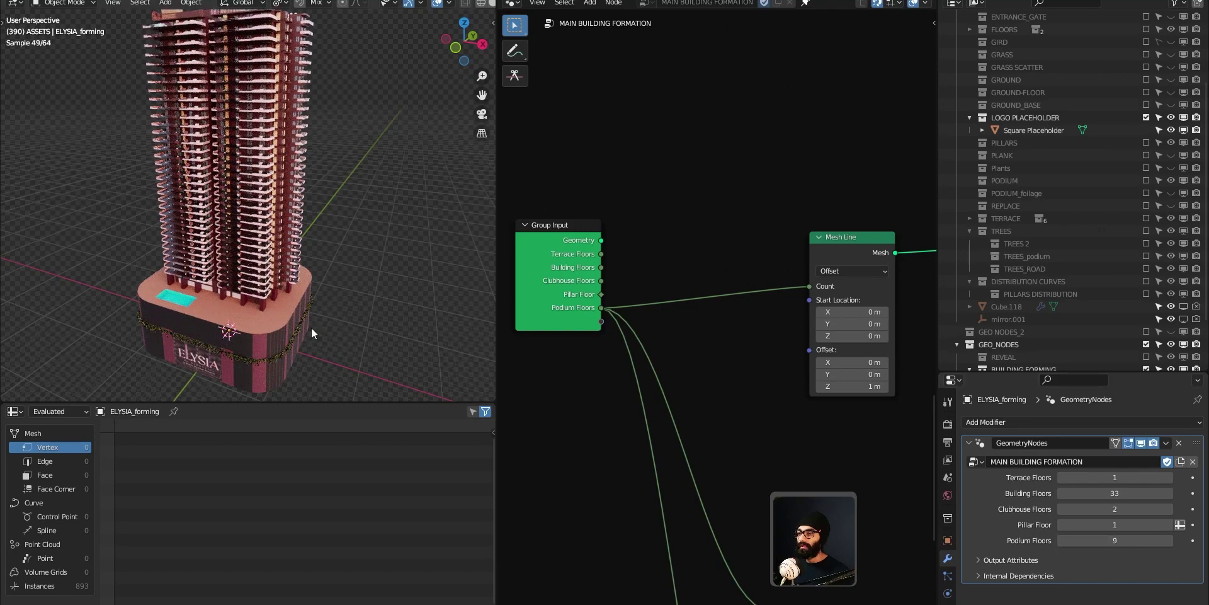
{"action": "middle_click_drag", "start_coordinate": [311, 328], "coordinate": [269, 320]}
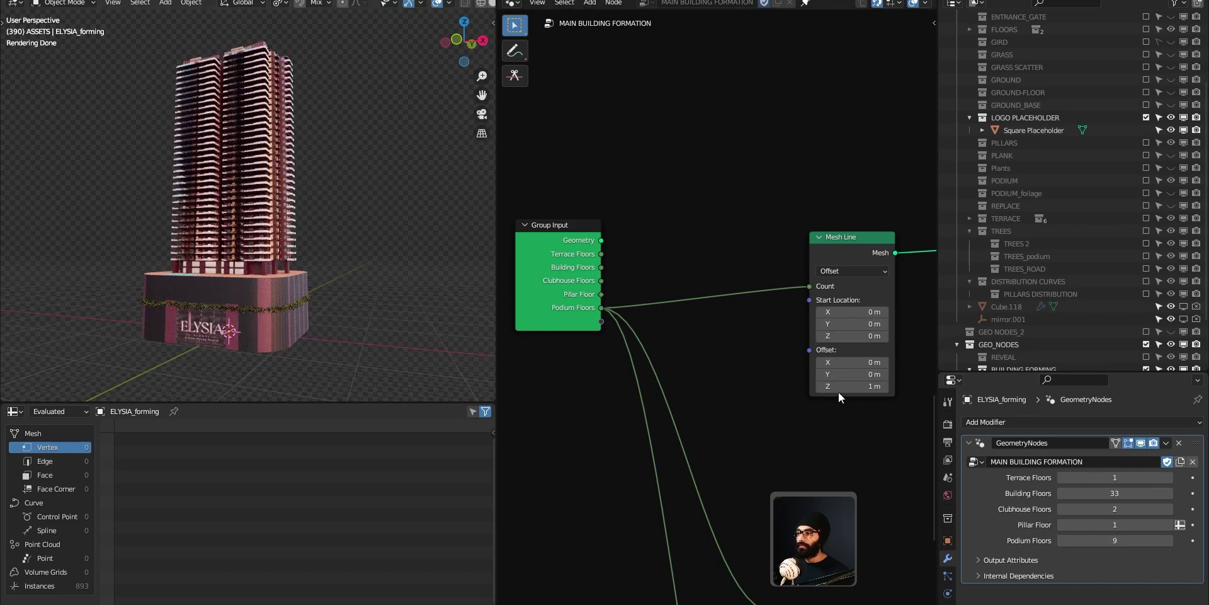
{"action": "left_click", "coordinate": [1171, 541]}
{"action": "left_click", "coordinate": [1170, 542]}
{"action": "left_click", "coordinate": [1170, 542]}
{"action": "left_click", "coordinate": [1170, 542]}
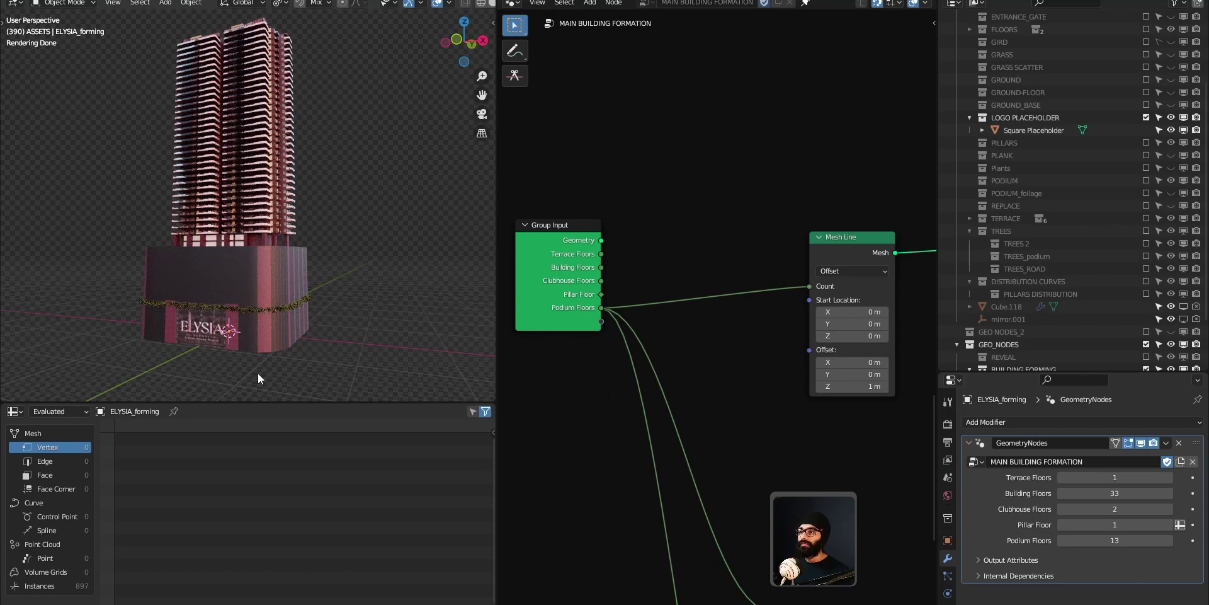
Step: Set the modifier's Podium Floors back to 5
{"action": "left_click", "coordinate": [1113, 540]}
{"action": "type", "text": "5"}
{"action": "key", "text": "Return"}
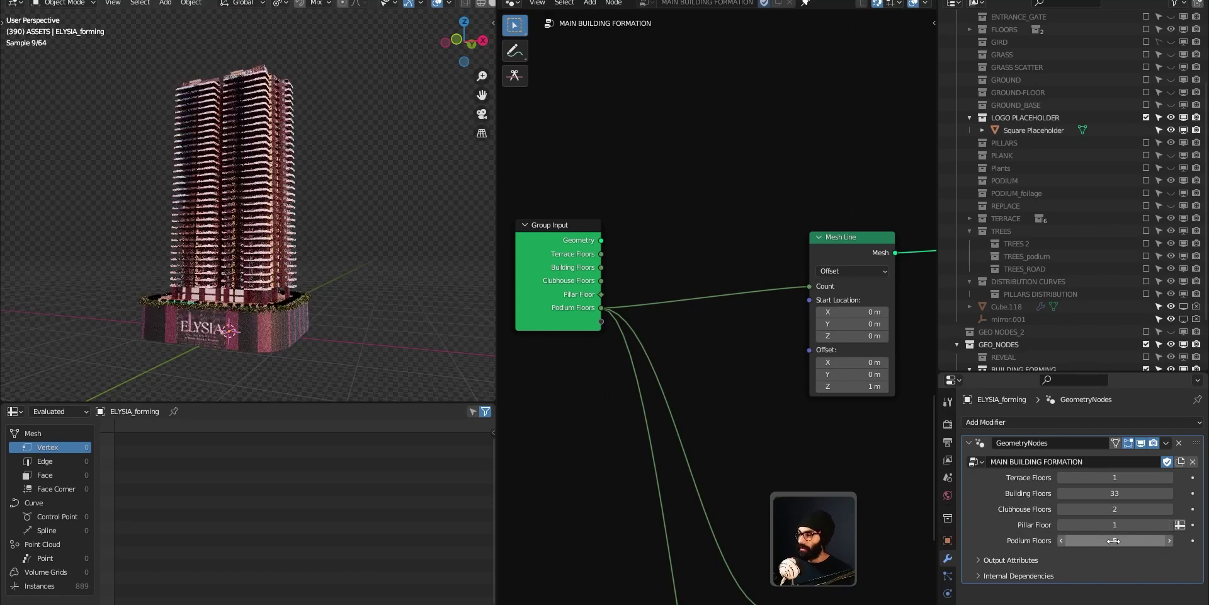
Step: Try Pillar Floor at 5 and Clubhouse Floors at 12, resetting them to 1 and 2 respectively
{"action": "left_click_drag", "start_coordinate": [1114, 525], "coordinate": [1144, 525]}
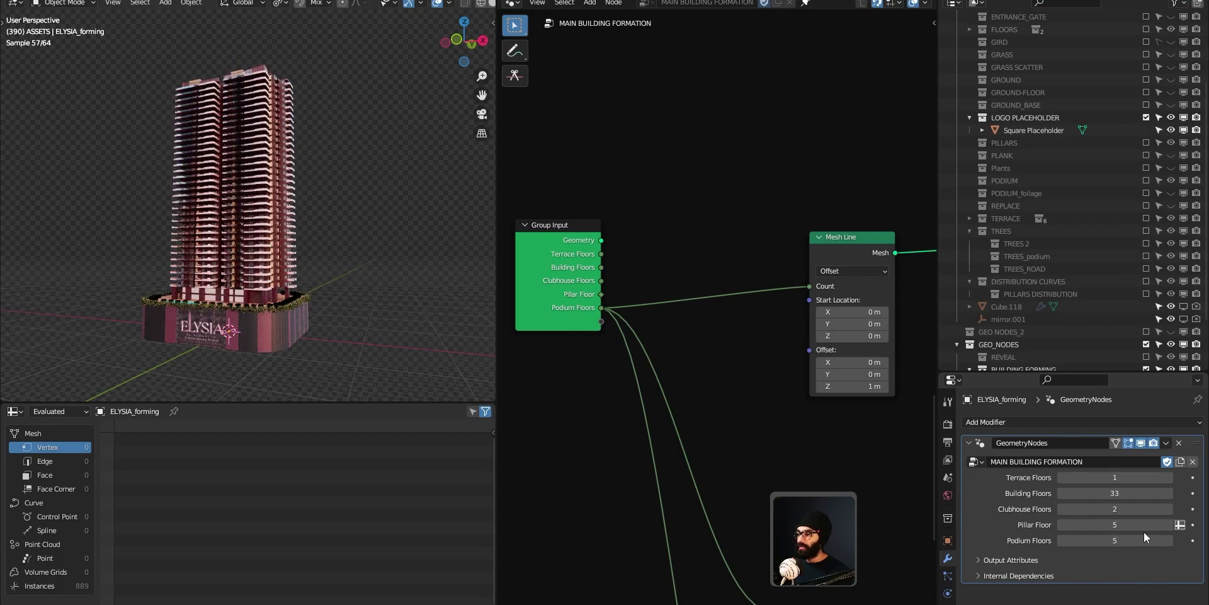
{"action": "key", "text": "Return"}
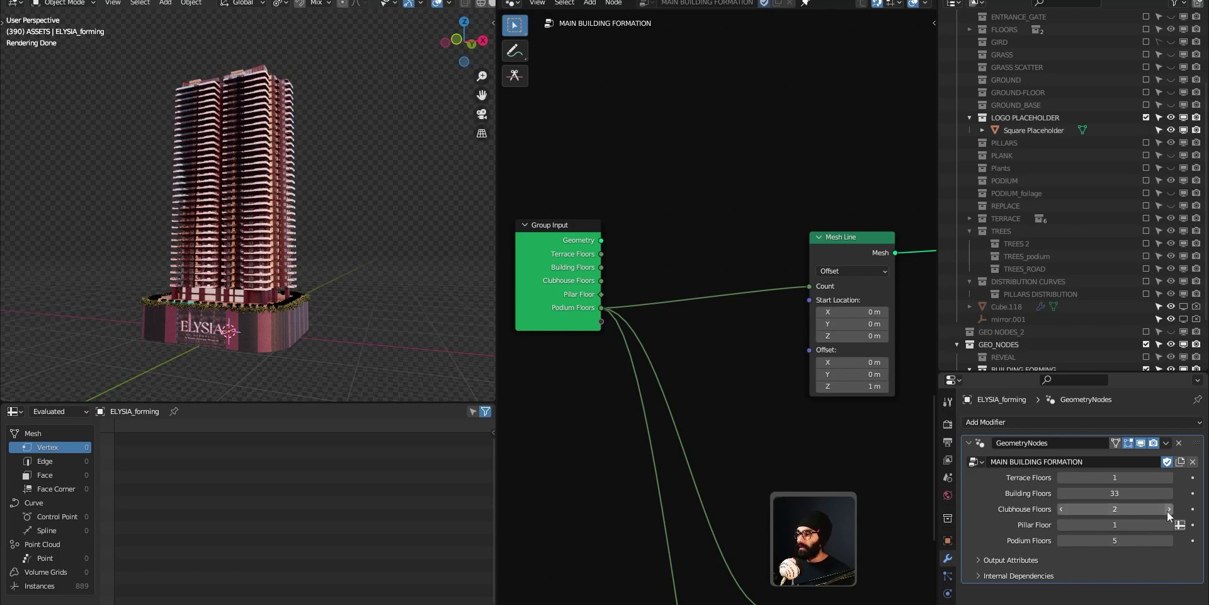
{"action": "left_click_drag", "start_coordinate": [1166, 511], "coordinate": [1208, 511]}
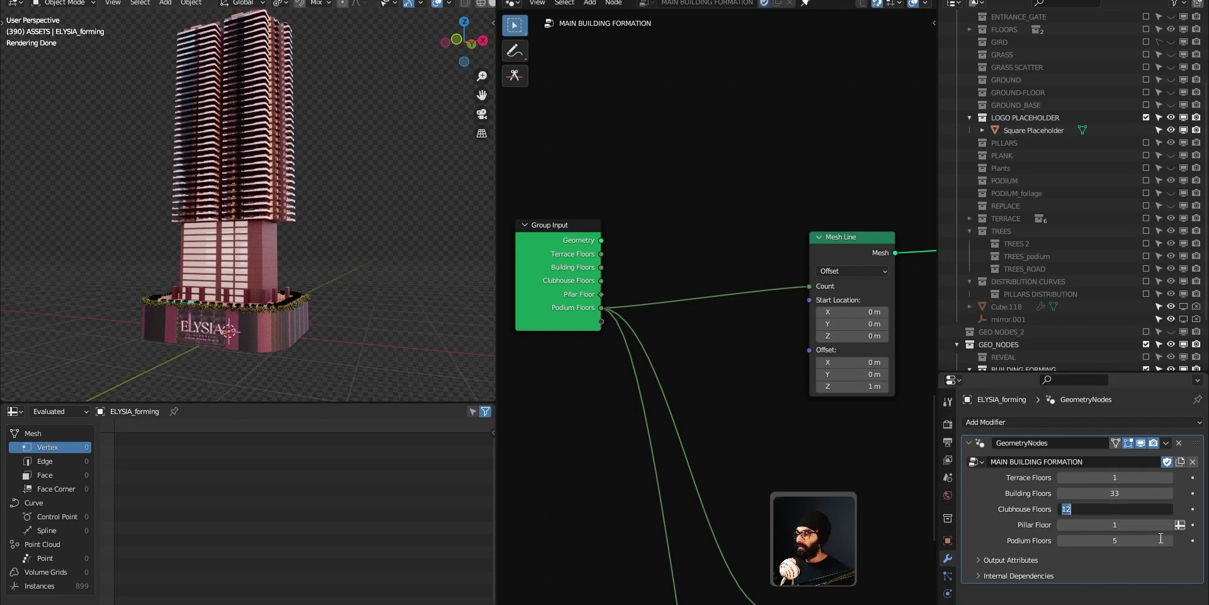
{"action": "type", "text": "2"}
{"action": "key", "text": "Return"}
Step: Try Building Floors at 18 and Terrace Floors at 12, and inspect the stacked terraces on the tower
{"action": "left_click_drag", "start_coordinate": [1121, 494], "coordinate": [1166, 480]}
{"action": "middle_click_drag", "start_coordinate": [316, 128], "coordinate": [265, 108]}
{"action": "scroll", "coordinate": [265, 113], "scroll_direction": "up", "scroll_amount": 5}
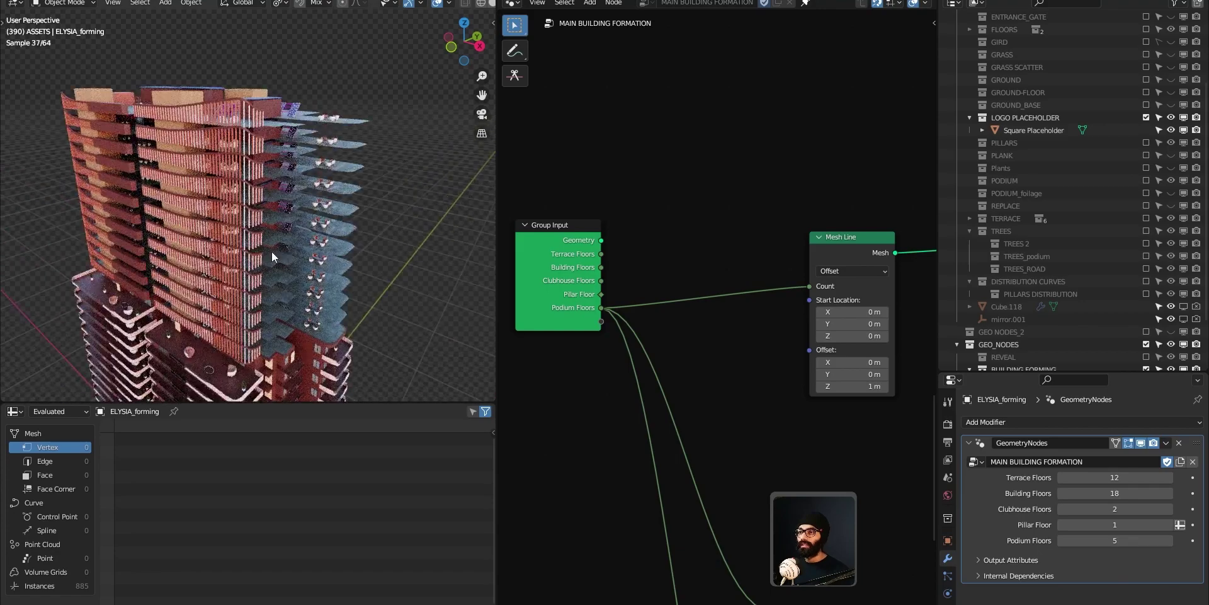
Step: Reset Terrace Floors to 1 and Building Floors to 33, checking the tower in the viewport
{"action": "left_click", "coordinate": [1111, 476]}
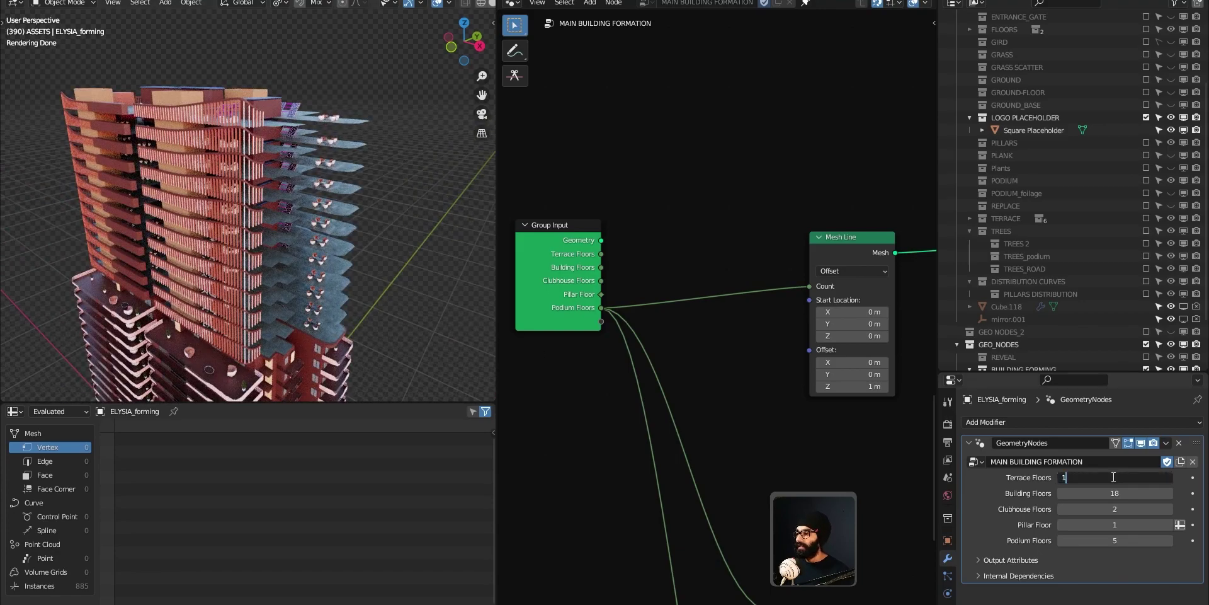
{"action": "type", "text": "1"}
{"action": "key", "text": "Return"}
{"action": "mouse_move", "coordinate": [253, 294]}
{"action": "middle_mouse_down"}
{"action": "mouse_move", "coordinate": [250, 283]}
{"action": "mouse_move", "coordinate": [265, 296]}
{"action": "middle_mouse_up"}
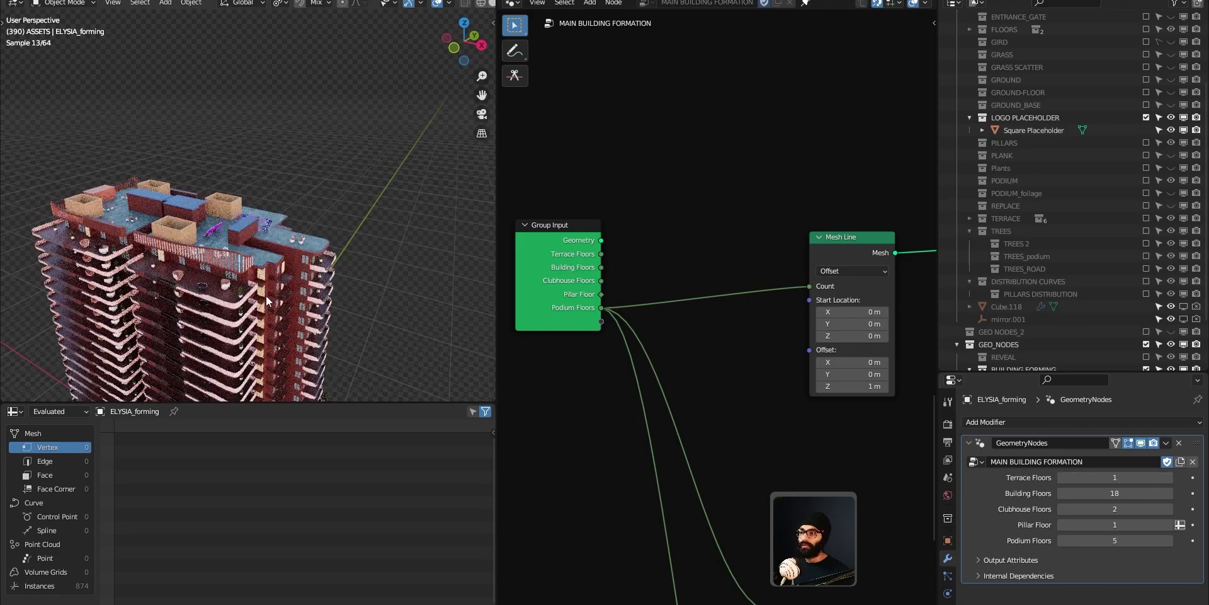
{"action": "scroll", "coordinate": [266, 296], "scroll_direction": "down", "scroll_amount": 2}
{"action": "middle_click_drag", "start_coordinate": [266, 190], "coordinate": [286, 85], "text": "shift"}
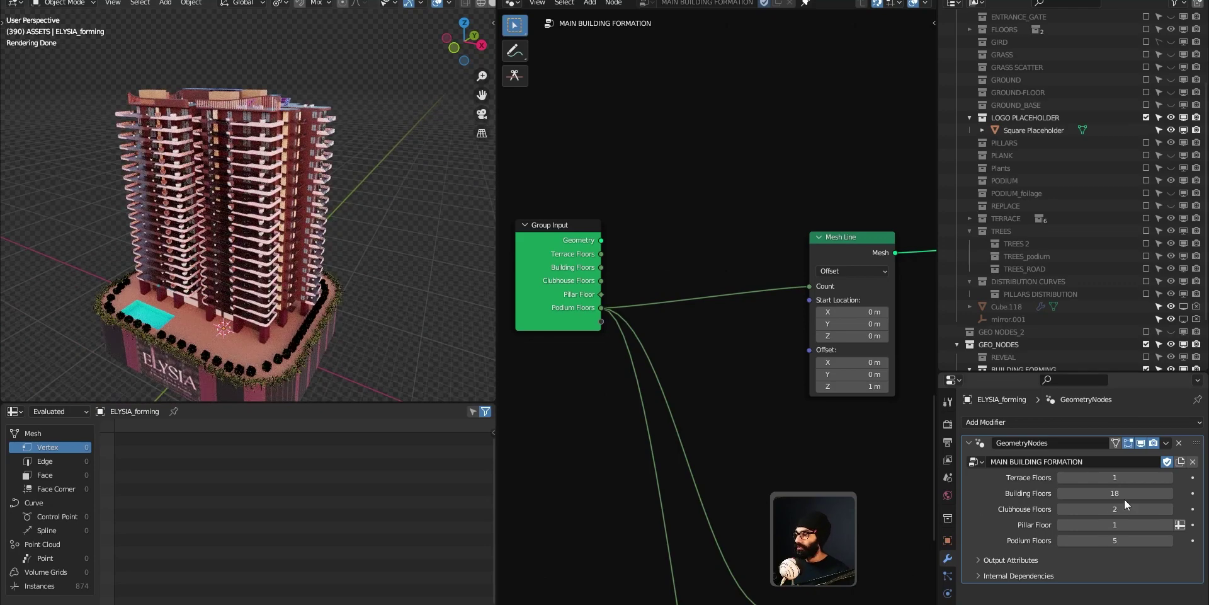
{"action": "type", "text": "33"}
{"action": "key", "text": "Return"}
Step: Examine the podium's Mesh Line, Instance on Points and PODIUM Collection Info nodes alongside the podium in the viewport
{"action": "scroll", "coordinate": [791, 454], "scroll_direction": "down", "scroll_amount": 2}
{"action": "middle_click_drag", "start_coordinate": [791, 453], "coordinate": [632, 457]}
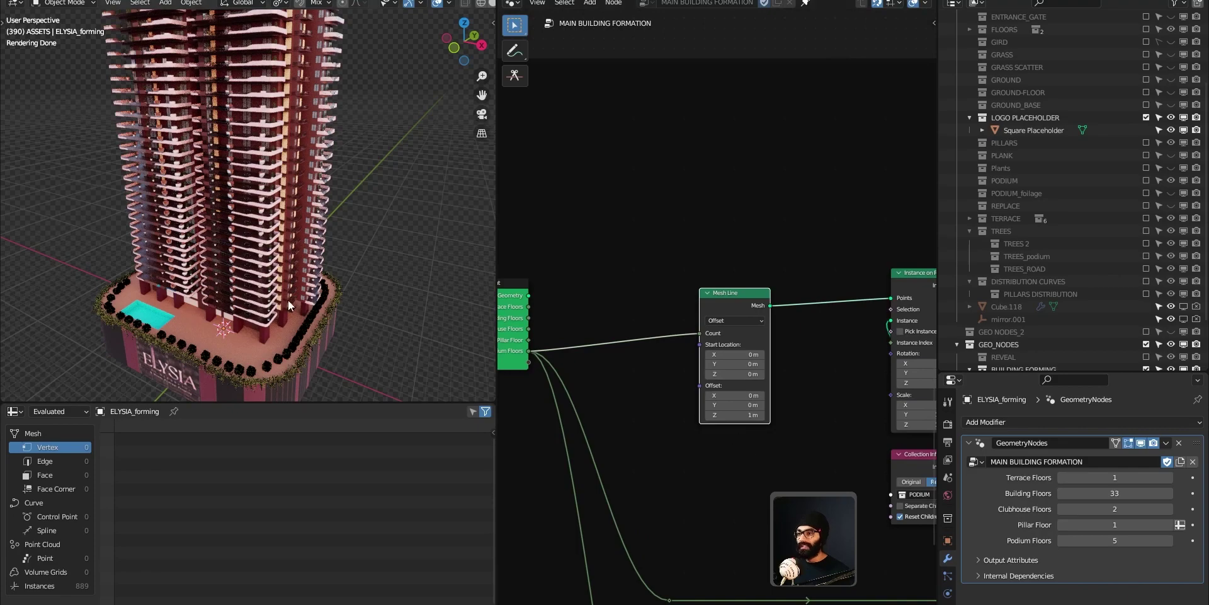
{"action": "middle_click_drag", "start_coordinate": [811, 399], "coordinate": [789, 389]}
{"action": "middle_click_drag", "start_coordinate": [241, 380], "coordinate": [173, 283]}
{"action": "middle_click_drag", "start_coordinate": [896, 276], "coordinate": [773, 251]}
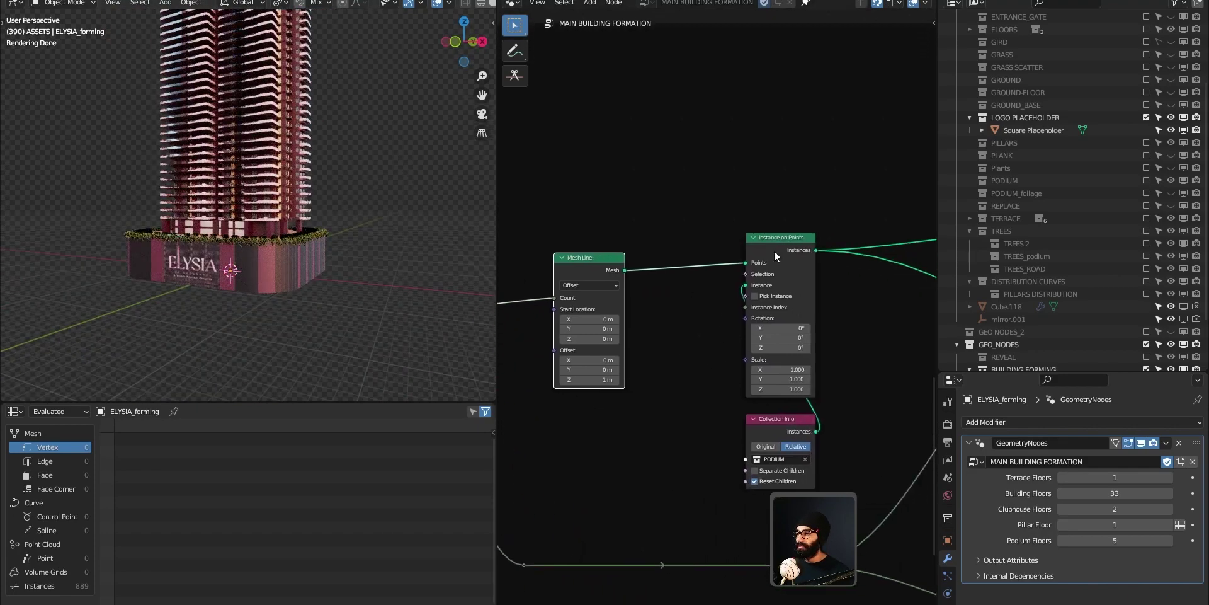
Step: Examine the Podium Top Floor frame's Index, Subtract, Equal and Separate Geometry nodes fed by the podium's Instance on Points node
{"action": "left_click", "coordinate": [775, 250]}
{"action": "middle_click_drag", "start_coordinate": [794, 460], "coordinate": [570, 460]}
{"action": "scroll", "coordinate": [807, 403], "scroll_direction": "down", "scroll_amount": 6}
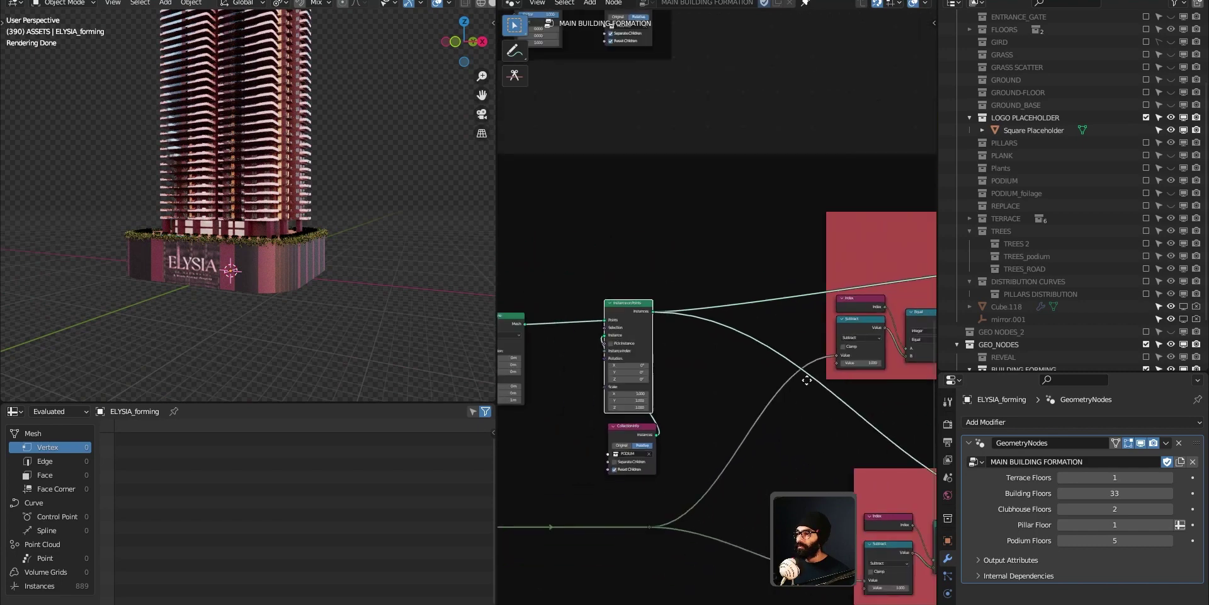
{"action": "middle_click_drag", "start_coordinate": [893, 381], "coordinate": [642, 389]}
{"action": "scroll", "coordinate": [693, 337], "scroll_direction": "up", "scroll_amount": 2}
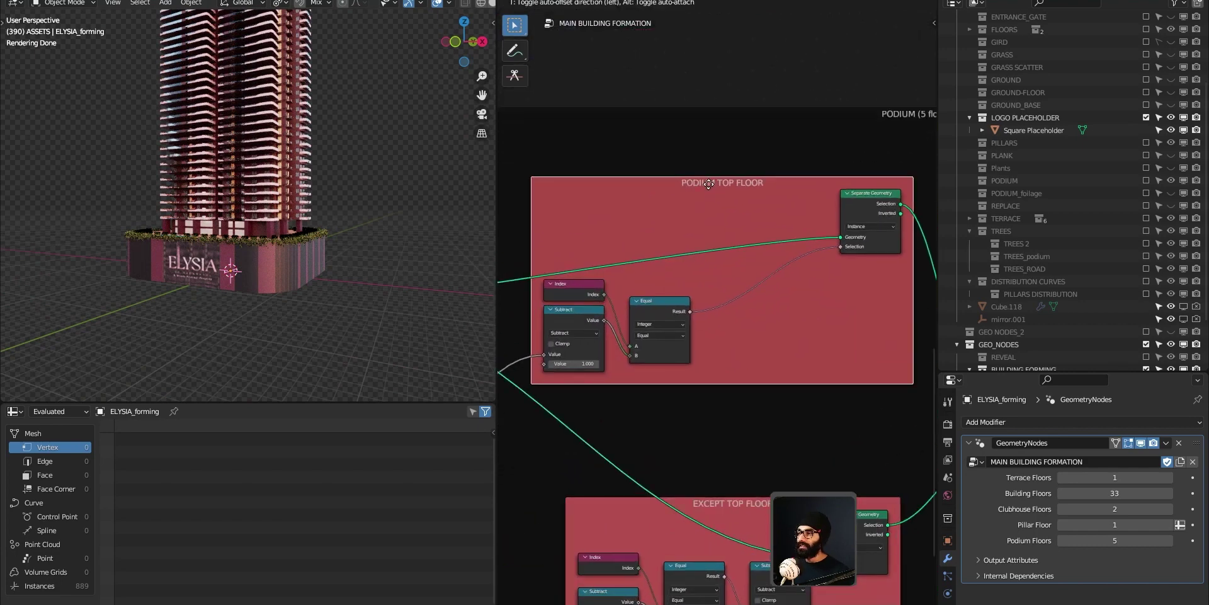
{"action": "middle_click_drag", "start_coordinate": [619, 346], "coordinate": [662, 335]}
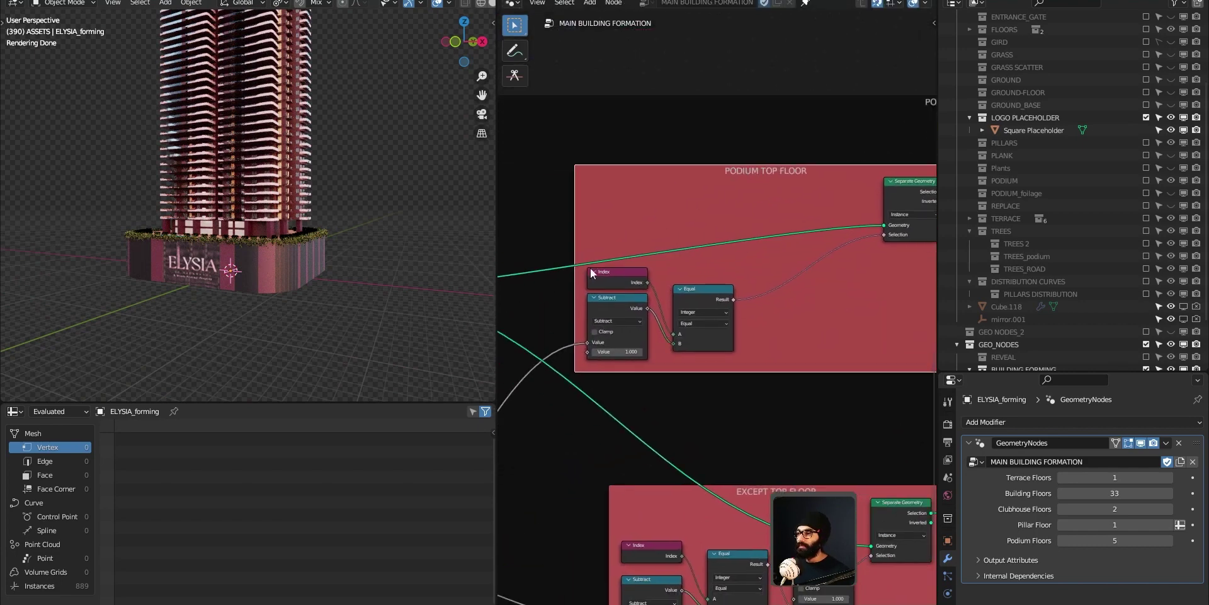
{"action": "left_click_drag", "start_coordinate": [497, 249], "coordinate": [464, 251]}
{"action": "middle_click_drag", "start_coordinate": [907, 240], "coordinate": [853, 248]}
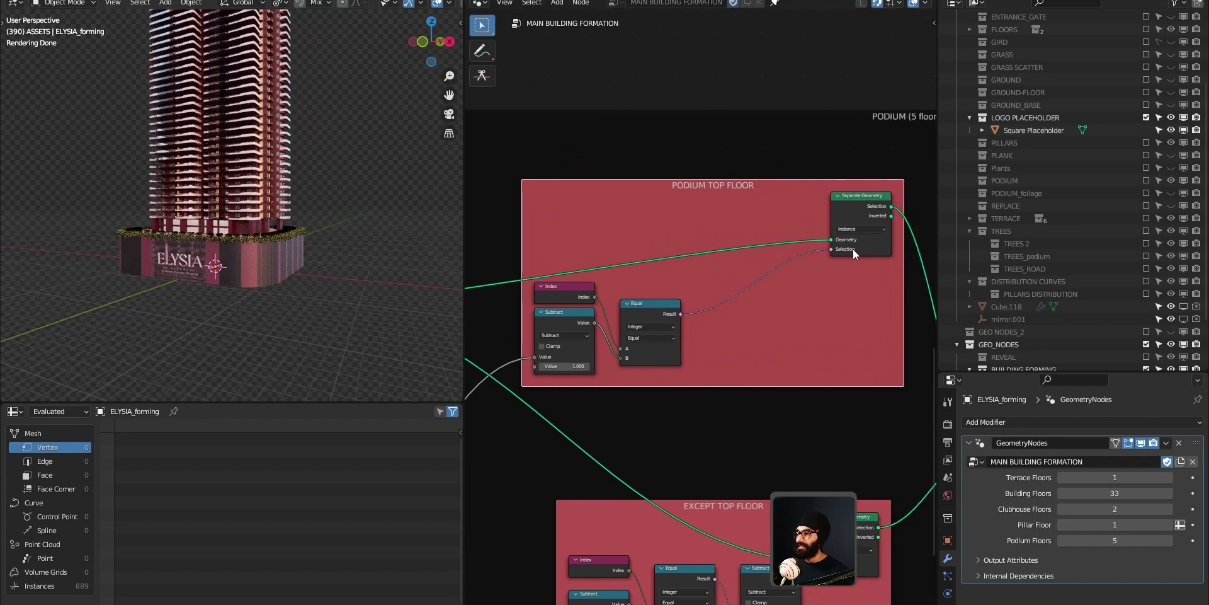
{"action": "scroll", "coordinate": [857, 239], "scroll_direction": "up", "scroll_amount": 2}
{"action": "scroll", "coordinate": [855, 218], "scroll_direction": "down", "scroll_amount": 3}
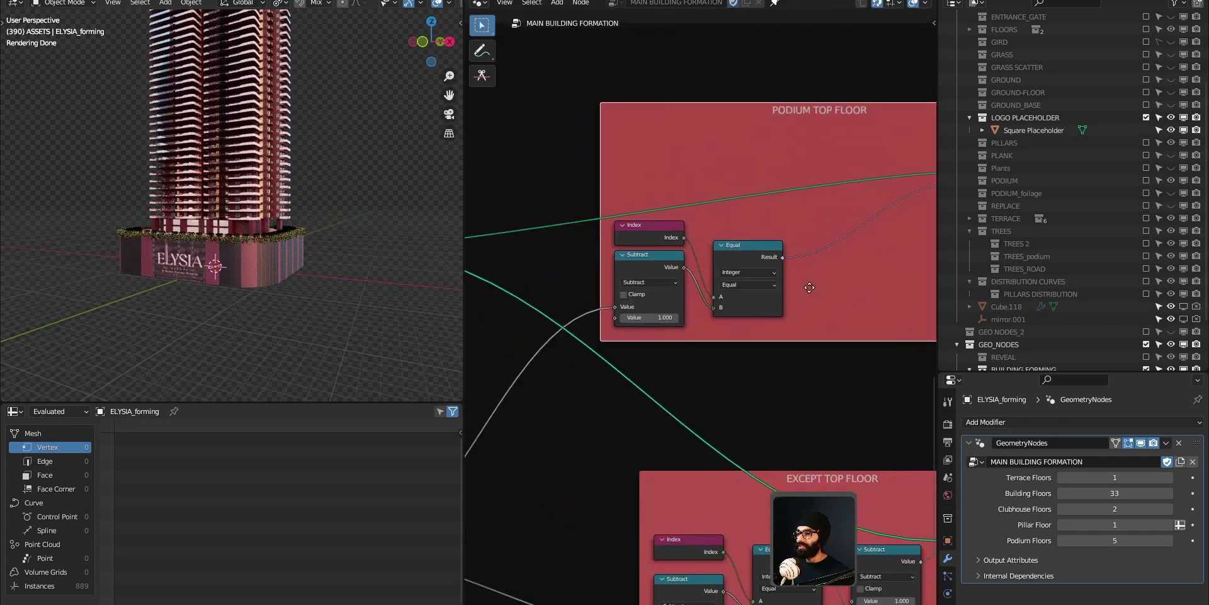
Step: Trace the Podium Floors value from the Group Input through the Subtract and Equal nodes to Separate Geometry
{"action": "scroll", "coordinate": [853, 211], "scroll_direction": "up", "scroll_amount": 2}
{"action": "middle_click_drag", "start_coordinate": [594, 290], "coordinate": [807, 291]}
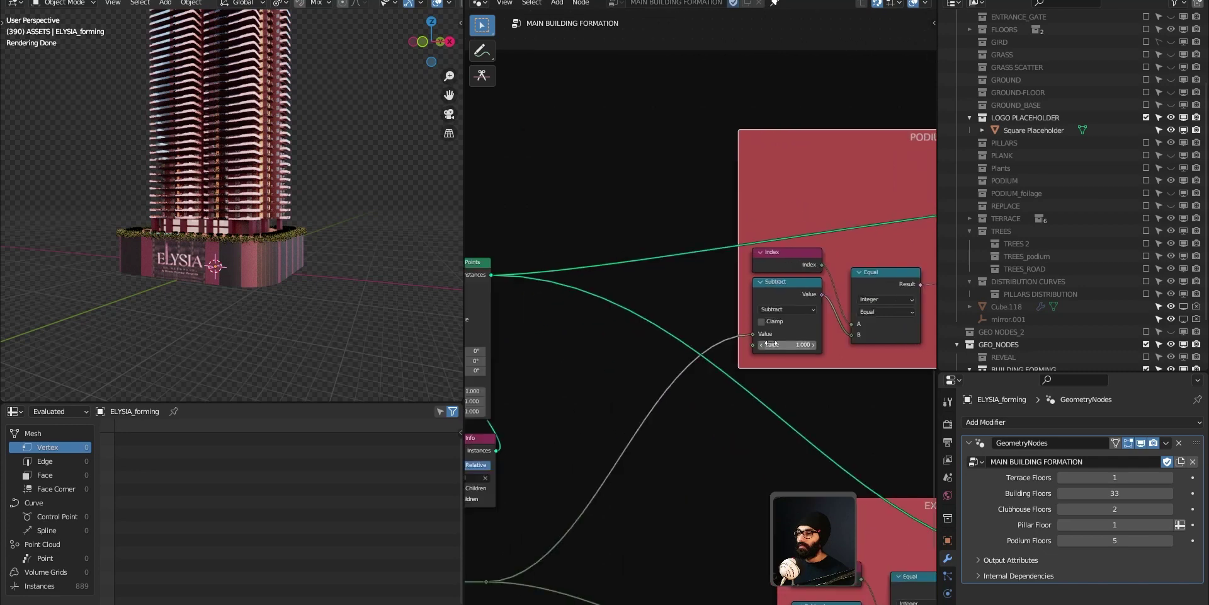
{"action": "middle_click_drag", "start_coordinate": [678, 456], "coordinate": [736, 454]}
{"action": "middle_click_drag", "start_coordinate": [564, 558], "coordinate": [1018, 517]}
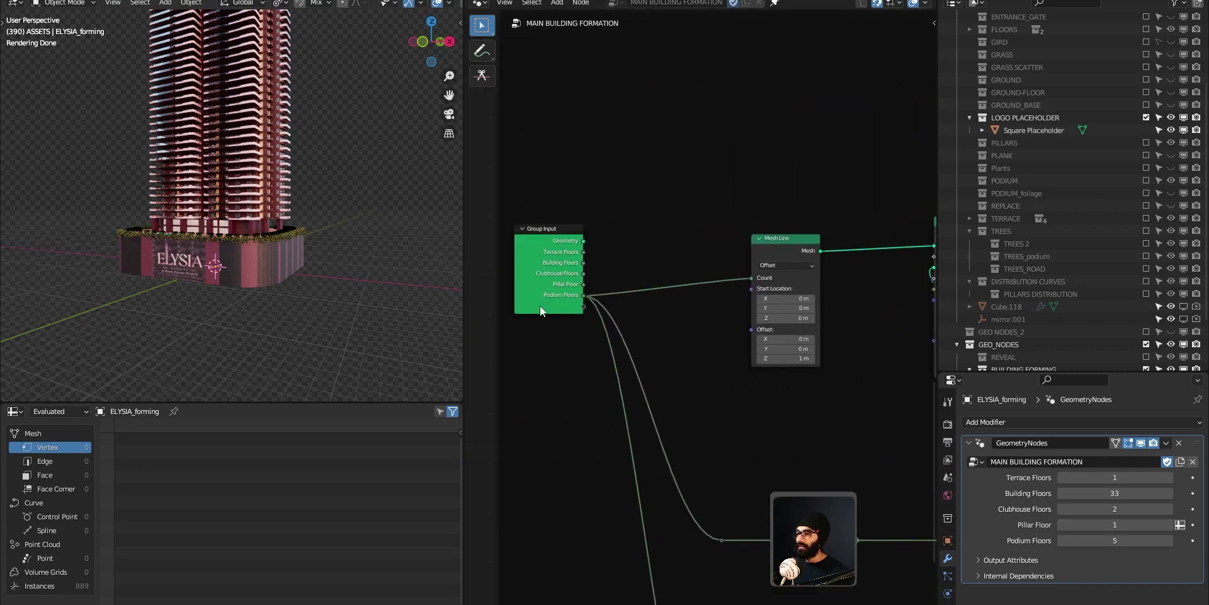
{"action": "middle_click_drag", "start_coordinate": [747, 437], "coordinate": [560, 438]}
{"action": "middle_click_drag", "start_coordinate": [837, 361], "coordinate": [660, 369]}
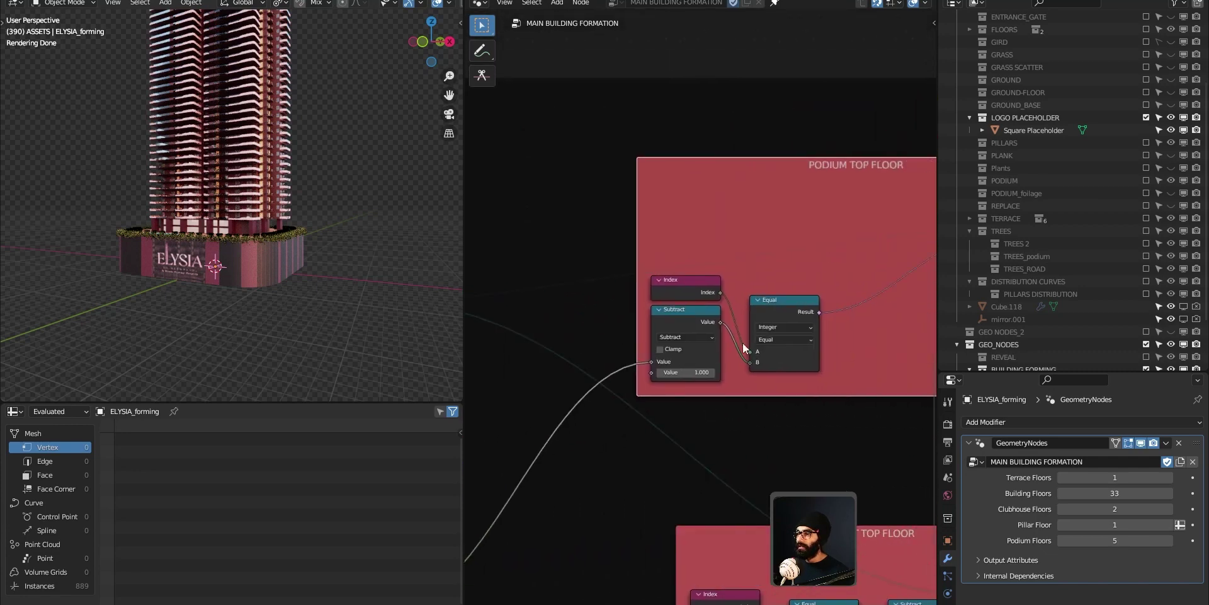
{"action": "middle_click_drag", "start_coordinate": [701, 295], "coordinate": [560, 300]}
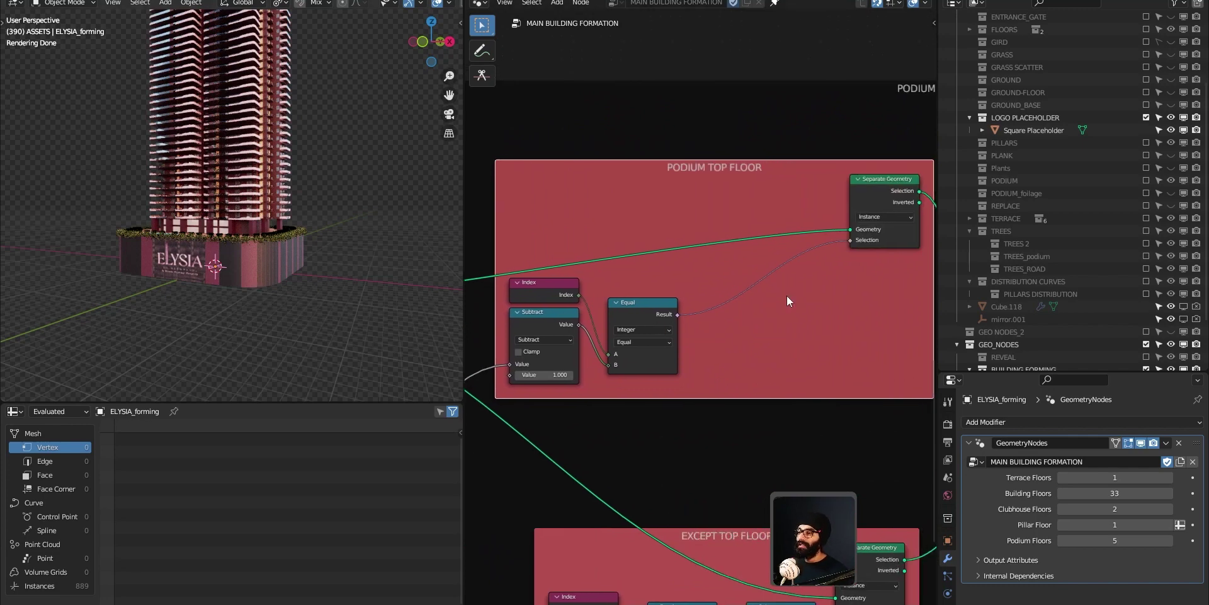
{"action": "middle_click_drag", "start_coordinate": [873, 226], "coordinate": [830, 229]}
Step: View the podium from the front and examine the Except Top Floor frame, including its second Subtract node
{"action": "key", "text": "KP_1"}
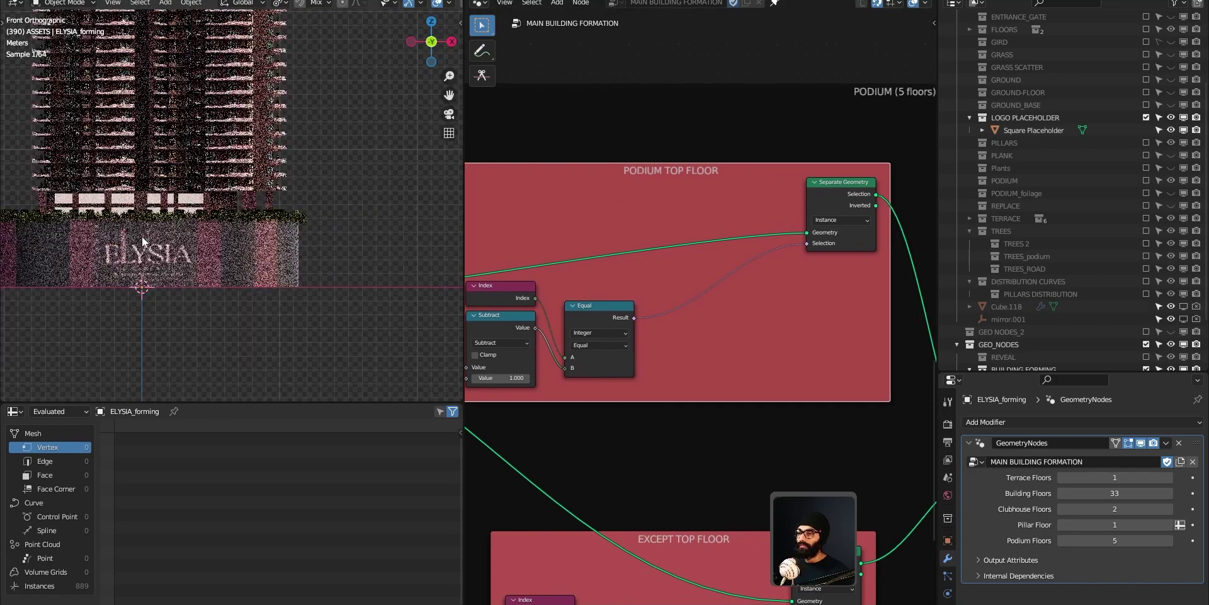
{"action": "scroll", "coordinate": [142, 237], "scroll_direction": "up", "scroll_amount": 3}
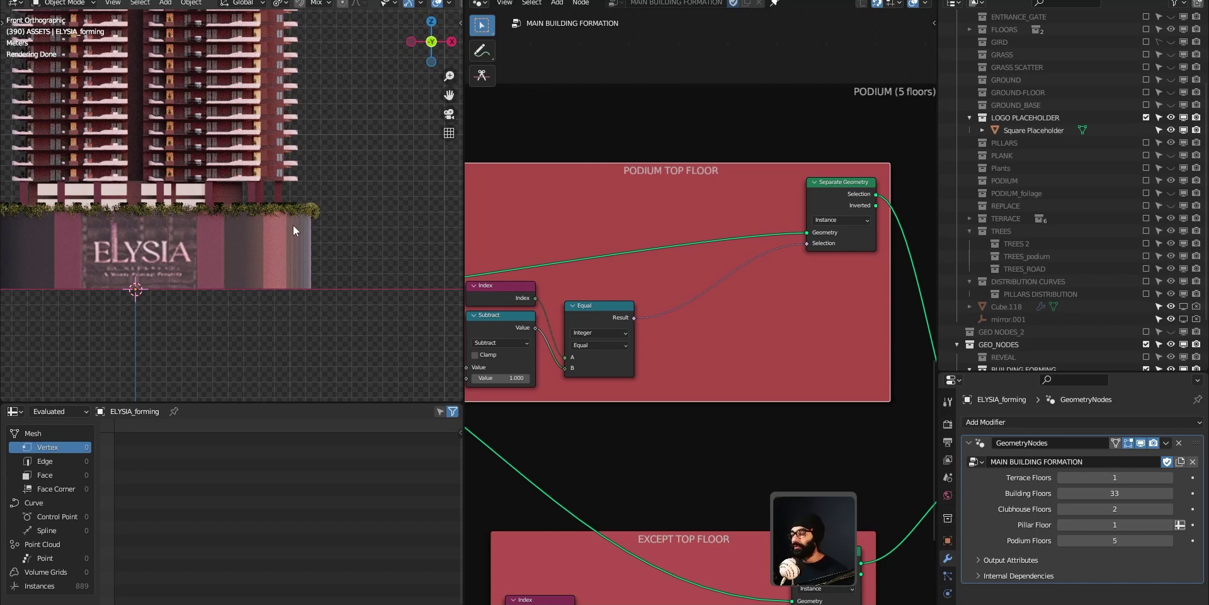
{"action": "scroll", "coordinate": [764, 481], "scroll_direction": "down", "scroll_amount": 7}
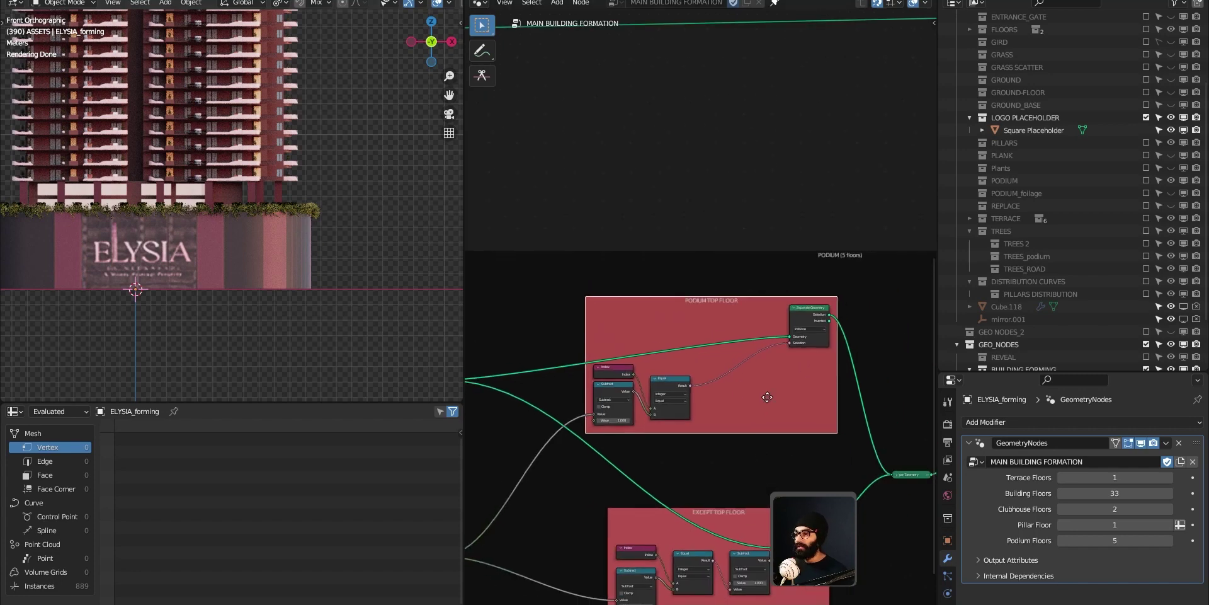
{"action": "middle_click_drag", "start_coordinate": [739, 502], "coordinate": [743, 335]}
{"action": "scroll", "coordinate": [743, 334], "scroll_direction": "up", "scroll_amount": 8}
{"action": "middle_click_drag", "start_coordinate": [700, 500], "coordinate": [700, 463]}
{"action": "left_click_drag", "start_coordinate": [799, 443], "coordinate": [793, 445]}
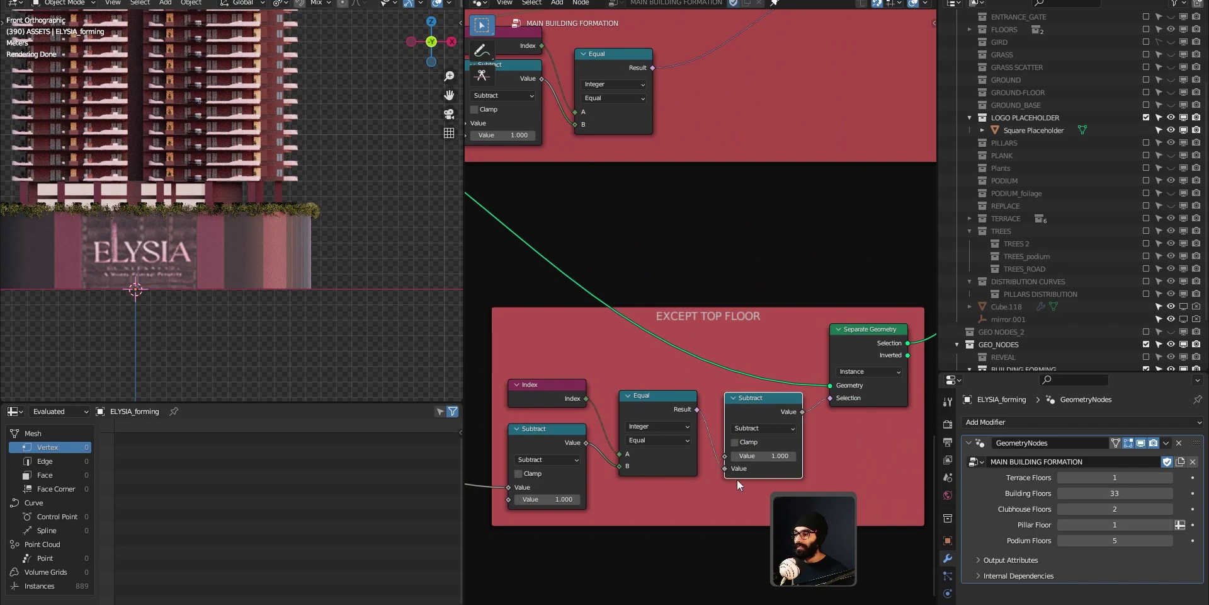
{"action": "scroll", "coordinate": [712, 345], "scroll_direction": "up", "scroll_amount": 2}
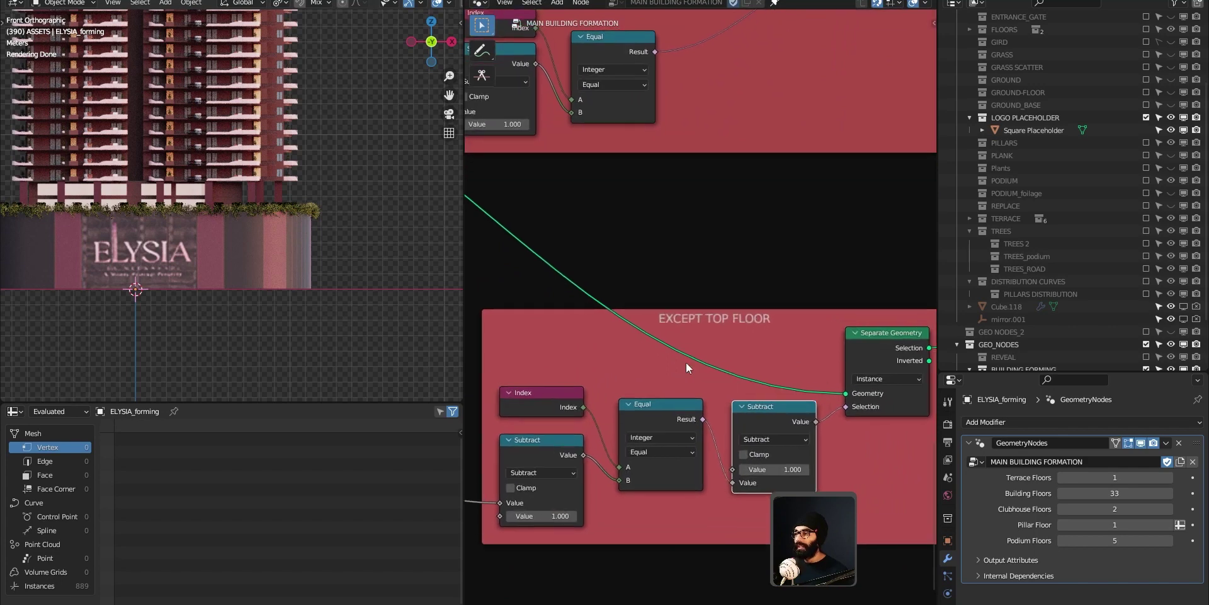
{"action": "scroll", "coordinate": [751, 429], "scroll_direction": "down", "scroll_amount": 5}
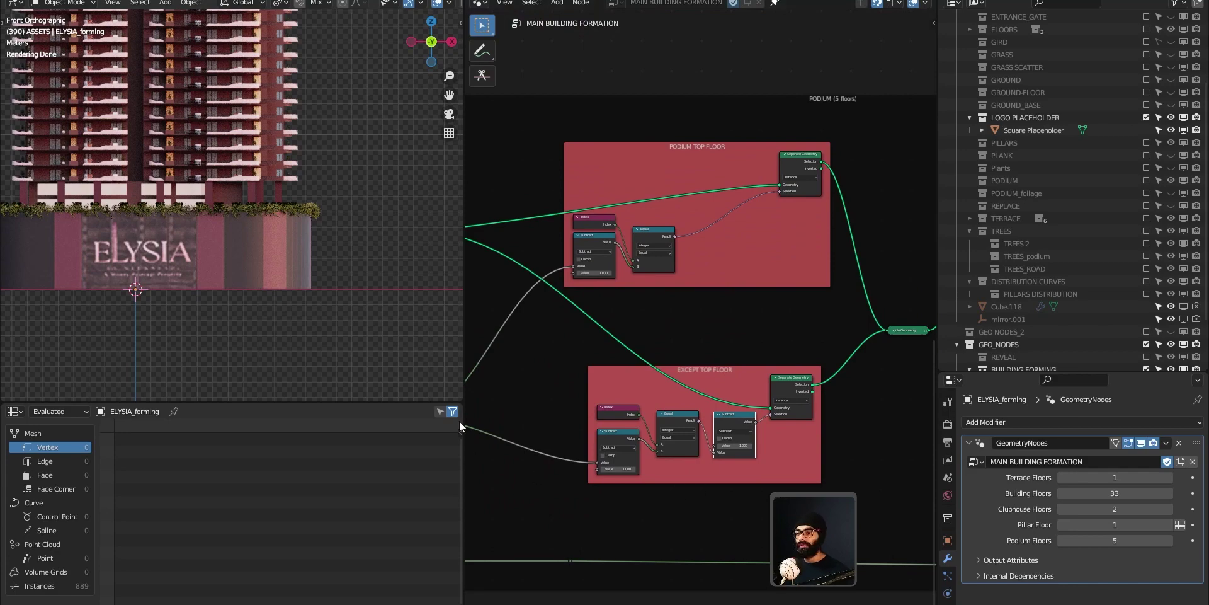
Step: Follow the joined podium geometry to the DISTRIBUTE_climbers_top_podium and Podium Surrounding Trees frames and examine their nodes
{"action": "middle_click_drag", "start_coordinate": [277, 262], "coordinate": [202, 304]}
{"action": "middle_click_drag", "start_coordinate": [782, 288], "coordinate": [553, 313]}
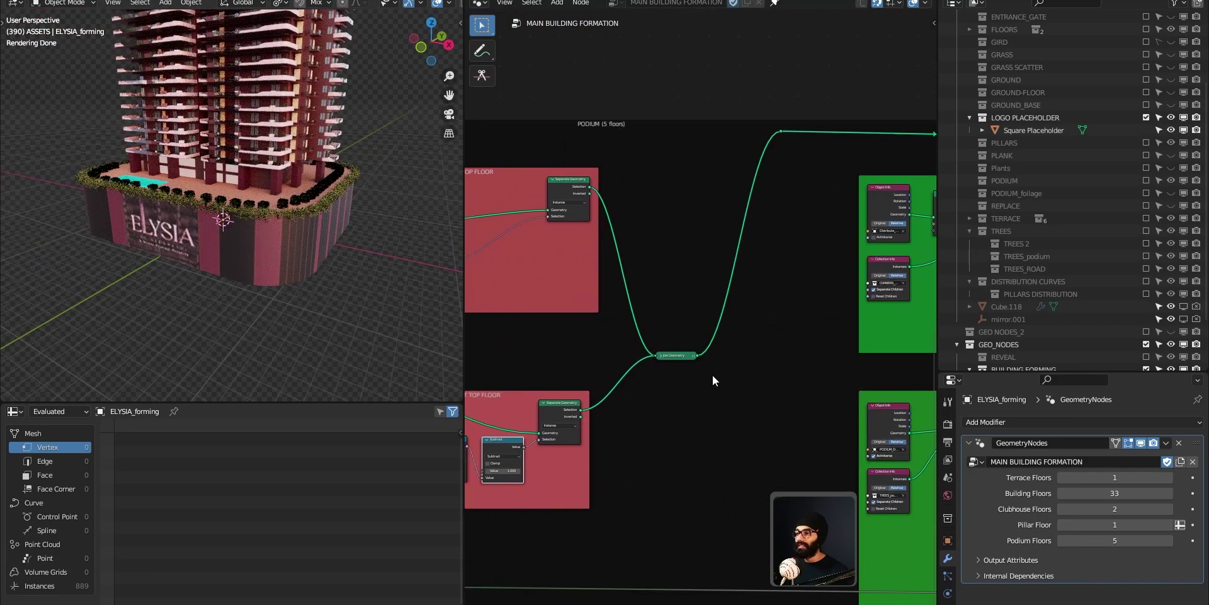
{"action": "middle_click_drag", "start_coordinate": [748, 386], "coordinate": [647, 392]}
{"action": "middle_click_drag", "start_coordinate": [854, 387], "coordinate": [659, 388]}
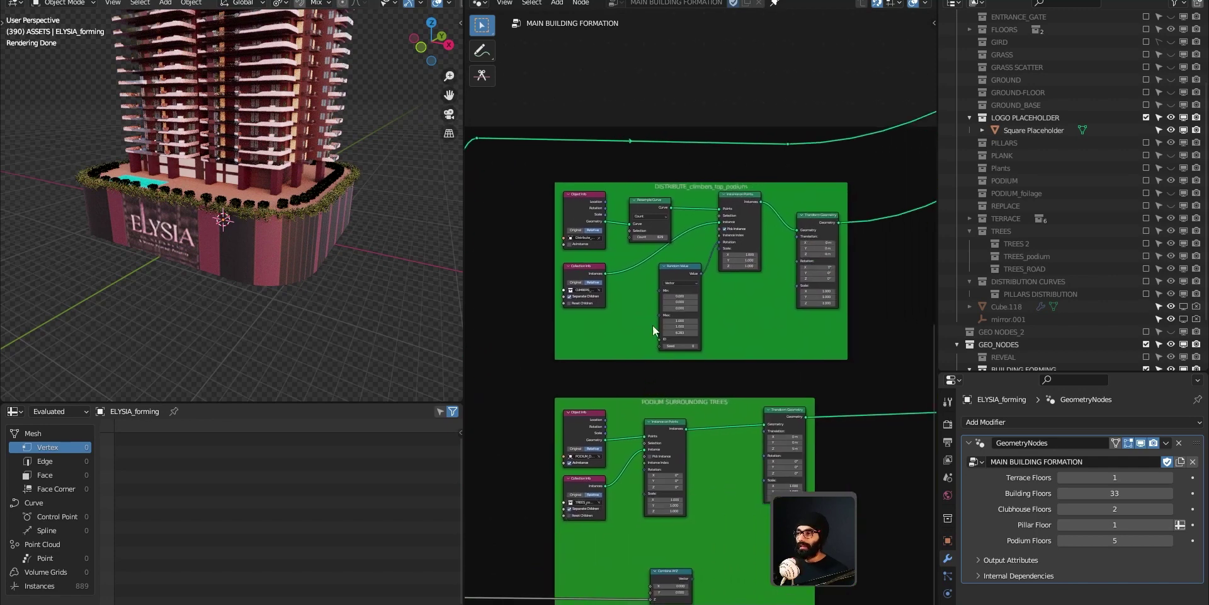
{"action": "middle_click_drag", "start_coordinate": [653, 331], "coordinate": [610, 363]}
{"action": "scroll", "coordinate": [618, 304], "scroll_direction": "up", "scroll_amount": 2}
{"action": "middle_click_drag", "start_coordinate": [619, 305], "coordinate": [673, 282]}
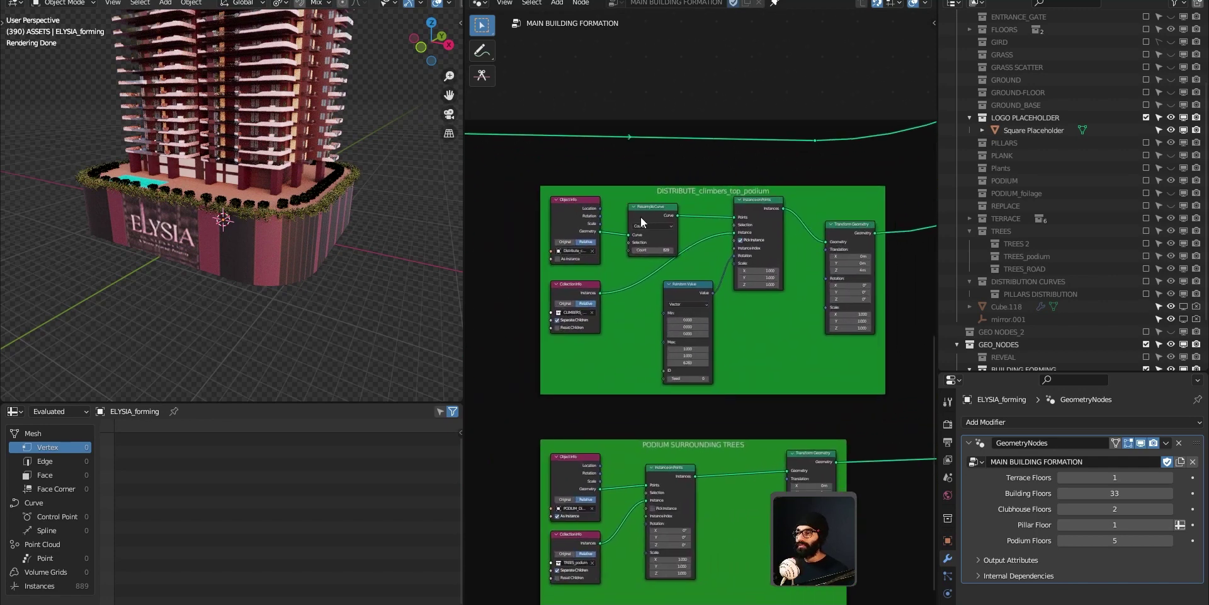
{"action": "scroll", "coordinate": [640, 217], "scroll_direction": "up", "scroll_amount": 2}
Step: Try the climbers' Resample Curve count at 1096, set it to 798, and check the foliage along the podium edge
{"action": "middle_click_drag", "start_coordinate": [294, 293], "coordinate": [220, 252], "text": "ctrl"}
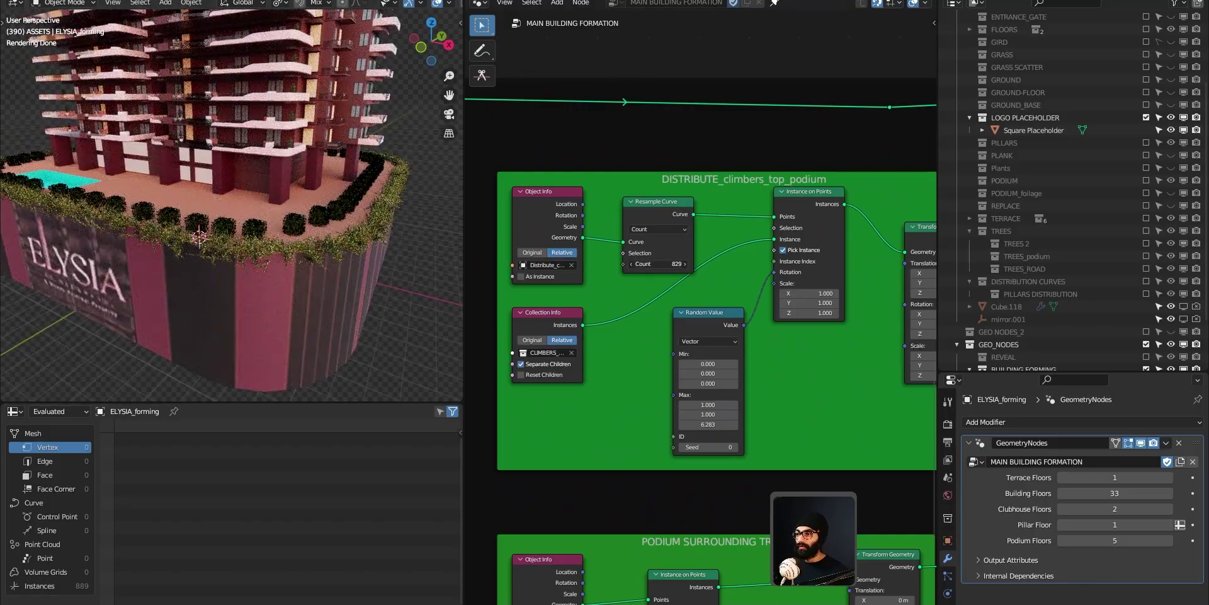
{"action": "left_click_drag", "start_coordinate": [657, 264], "coordinate": [826, 264]}
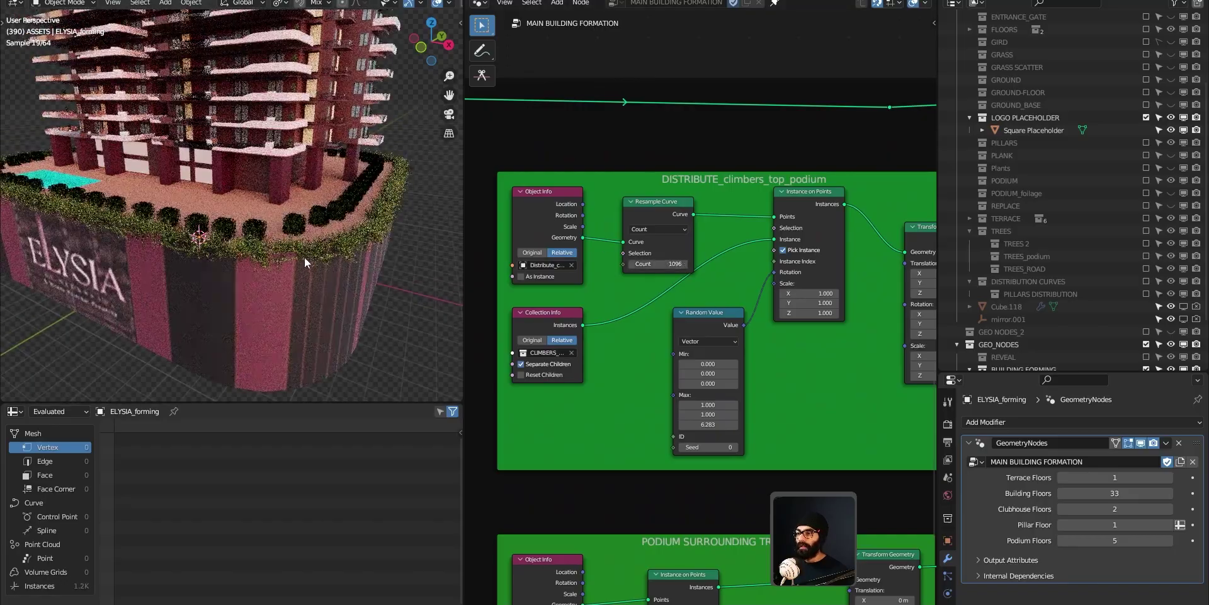
{"action": "middle_click_drag", "start_coordinate": [305, 257], "coordinate": [269, 271]}
{"action": "middle_click_drag", "start_coordinate": [270, 338], "coordinate": [298, 359], "text": "ctrl"}
{"action": "mouse_move", "coordinate": [676, 263]}
{"action": "left_mouse_down"}
{"action": "mouse_move", "coordinate": [605, 263]}
{"action": "mouse_move", "coordinate": [685, 263]}
{"action": "left_mouse_up"}
{"action": "scroll", "coordinate": [334, 254], "scroll_direction": "down", "scroll_amount": 1}
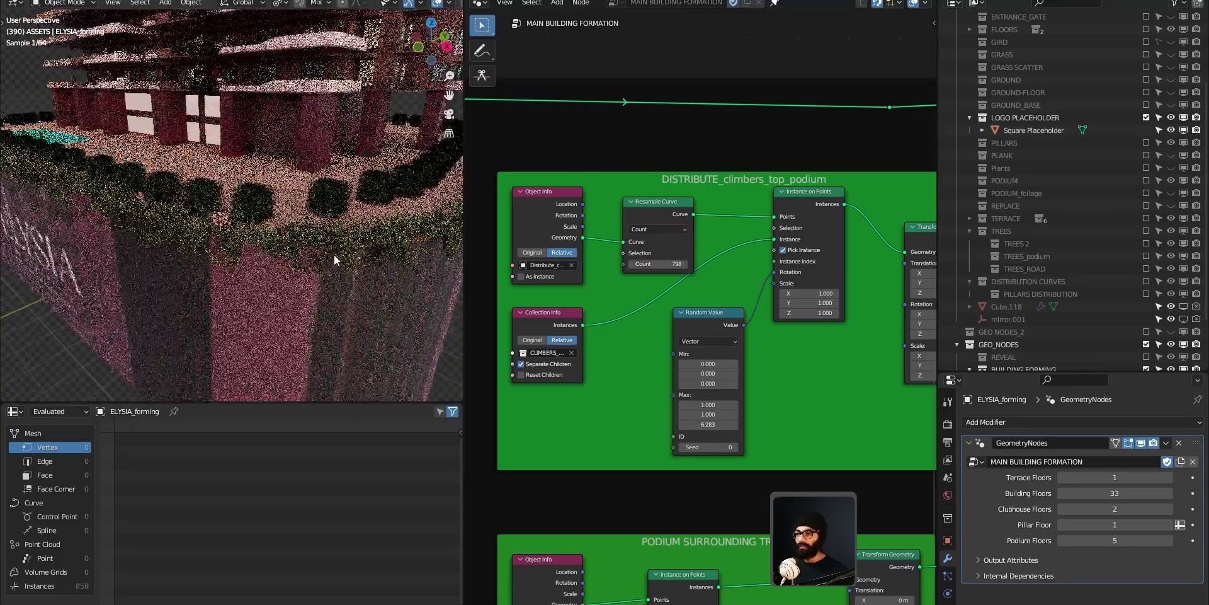
{"action": "middle_click_drag", "start_coordinate": [385, 294], "coordinate": [386, 265]}
Step: Duplicate the climbers' Resample Curve node and insert it between Object Info and Instance on Points in the Podium Surrounding Trees frame
{"action": "middle_click_drag", "start_coordinate": [753, 563], "coordinate": [744, 345]}
{"action": "middle_click_drag", "start_coordinate": [629, 541], "coordinate": [628, 472]}
{"action": "left_click_drag", "start_coordinate": [669, 309], "coordinate": [685, 313]}
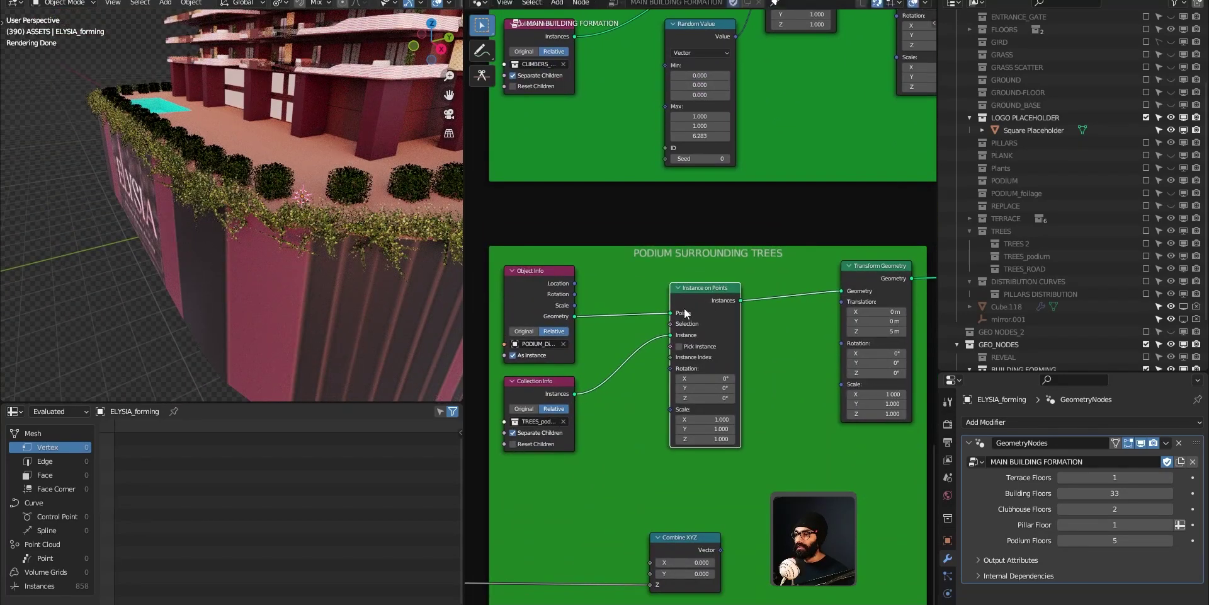
{"action": "middle_click_drag", "start_coordinate": [548, 66], "coordinate": [594, 193]}
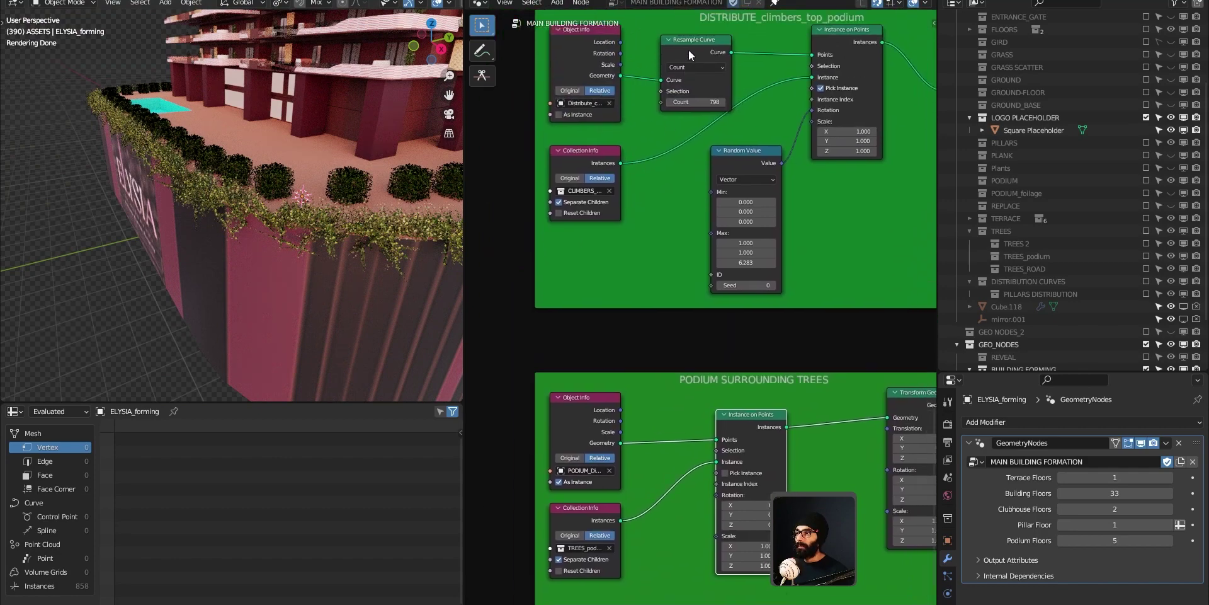
{"action": "left_click", "coordinate": [689, 50]}
{"action": "key", "text": "shift+d"}
{"action": "left_click", "coordinate": [660, 418]}
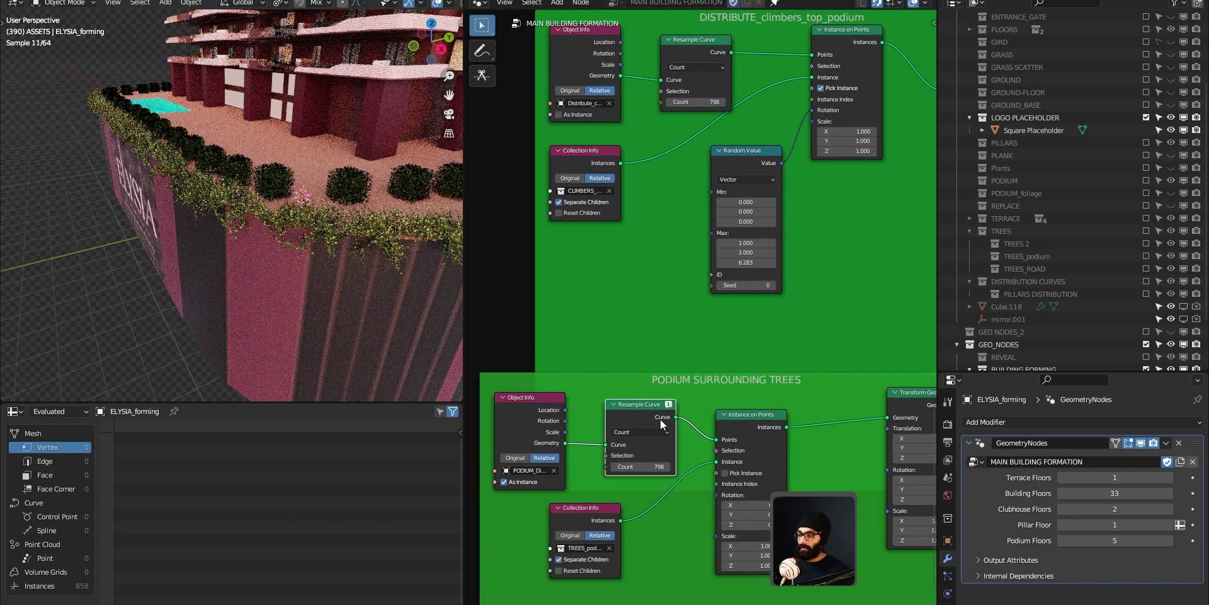
Step: Add a Mesh to Curve node between the podium trees' Object Info and Resample Curve nodes
{"action": "mouse_move", "coordinate": [667, 408]}
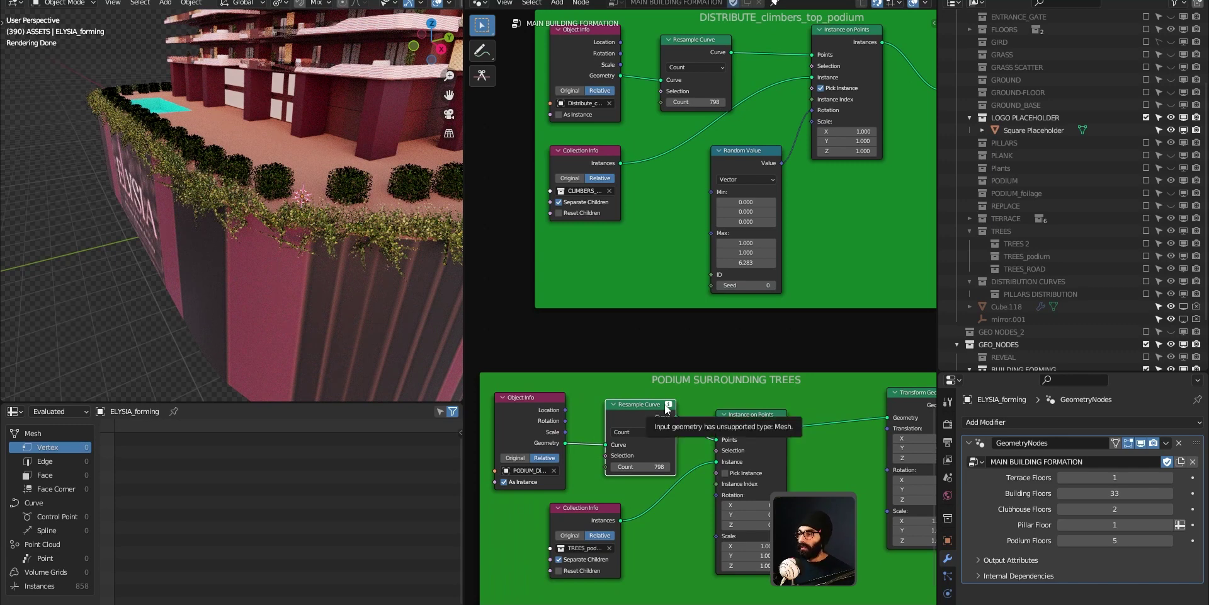
{"action": "middle_click_drag", "start_coordinate": [594, 470], "coordinate": [619, 467]}
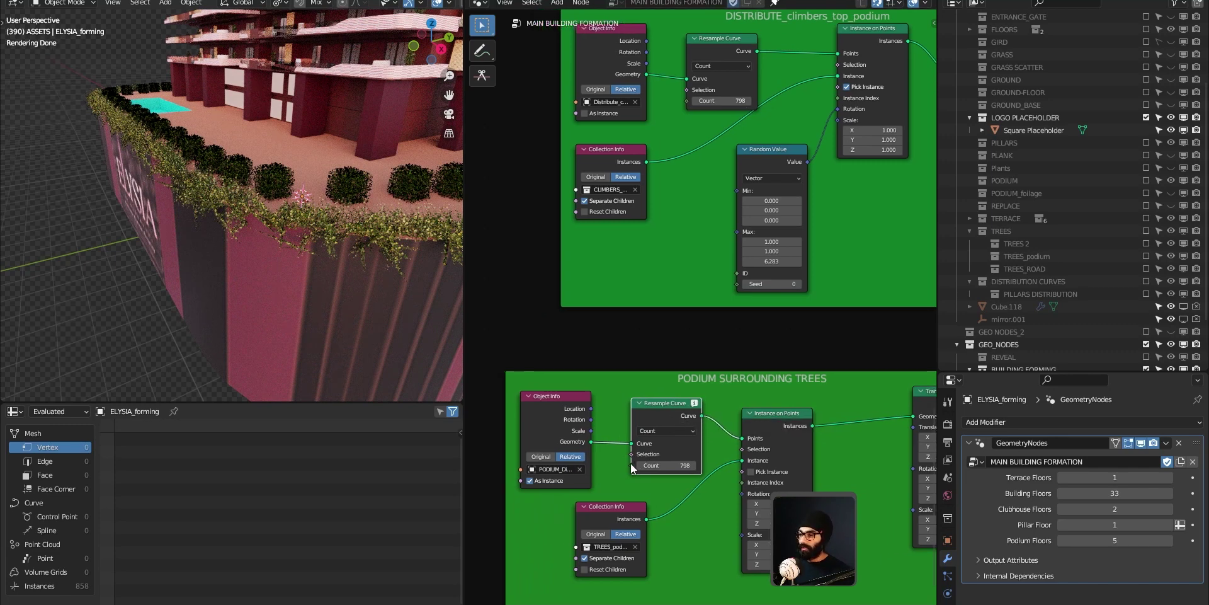
{"action": "key", "text": "shift+a"}
{"action": "type", "text": "meshto"}
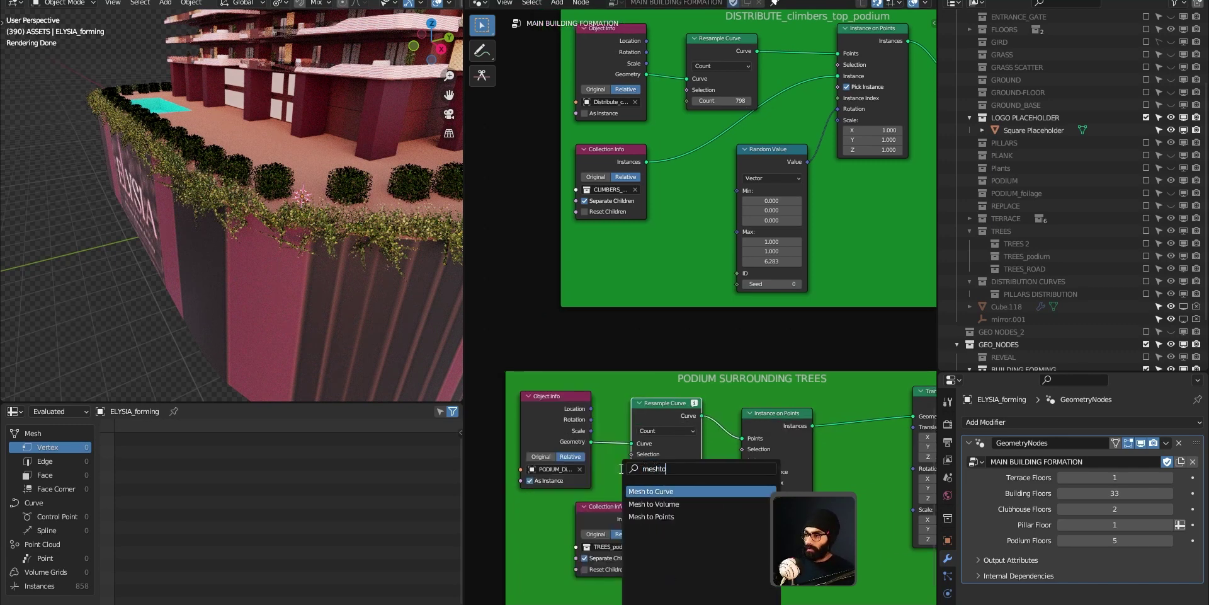
{"action": "left_click", "coordinate": [641, 491]}
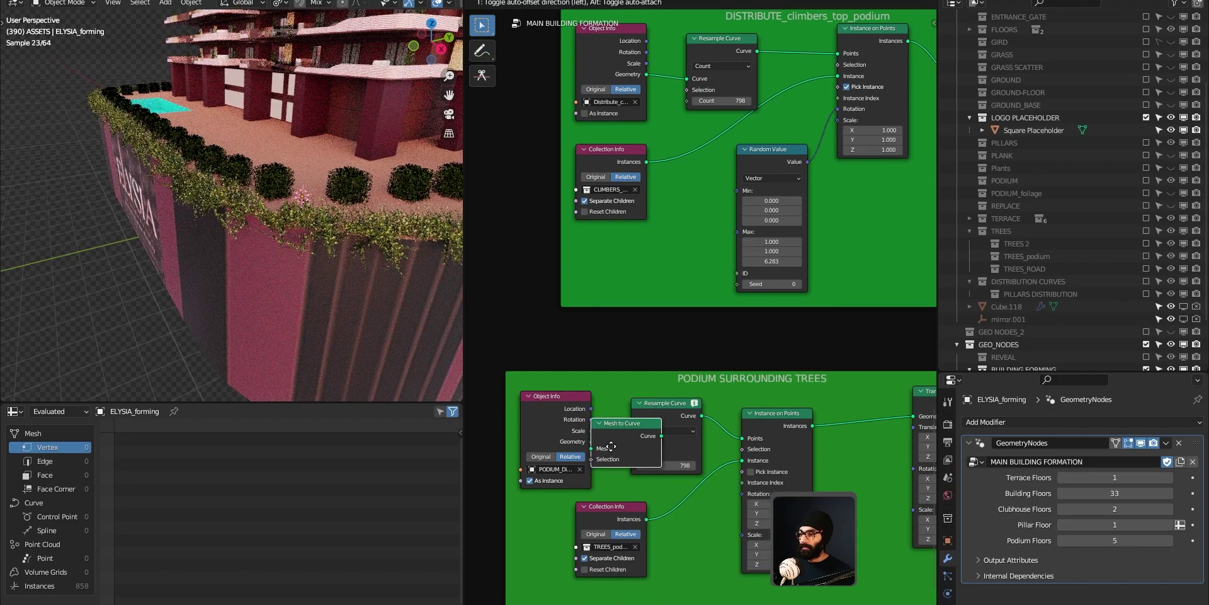
{"action": "left_click", "coordinate": [595, 474]}
{"action": "middle_click_drag", "start_coordinate": [596, 473], "coordinate": [716, 469]}
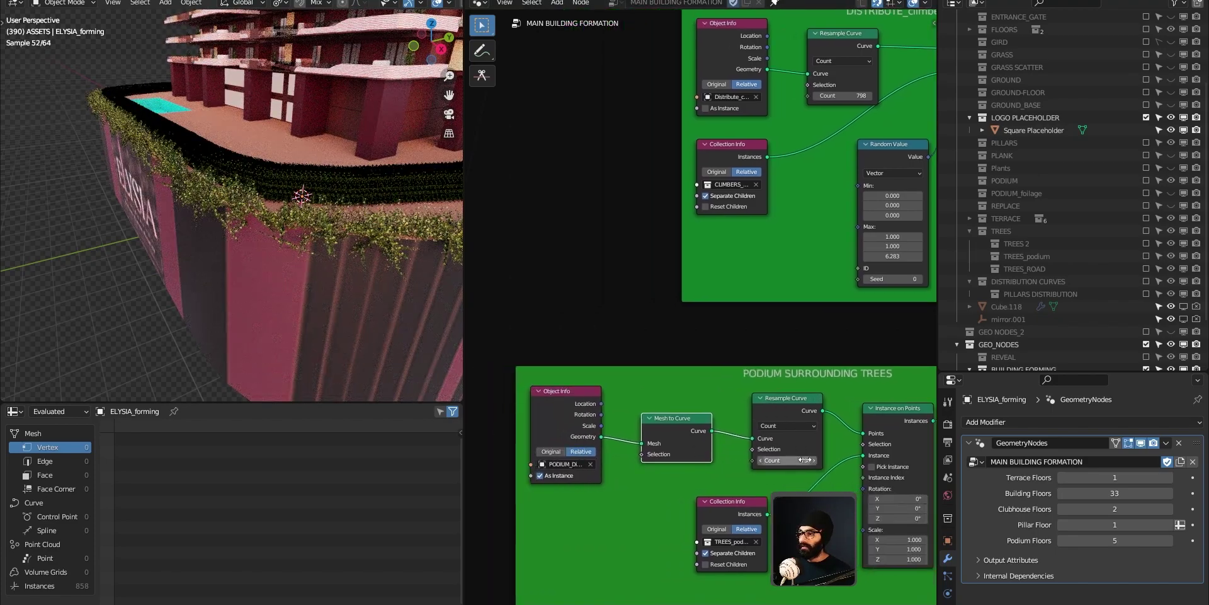
Step: Try the podium trees' Resample Curve count at 10, raise it to 63, and inspect the tree spacing around the podium
{"action": "key", "text": "Return"}
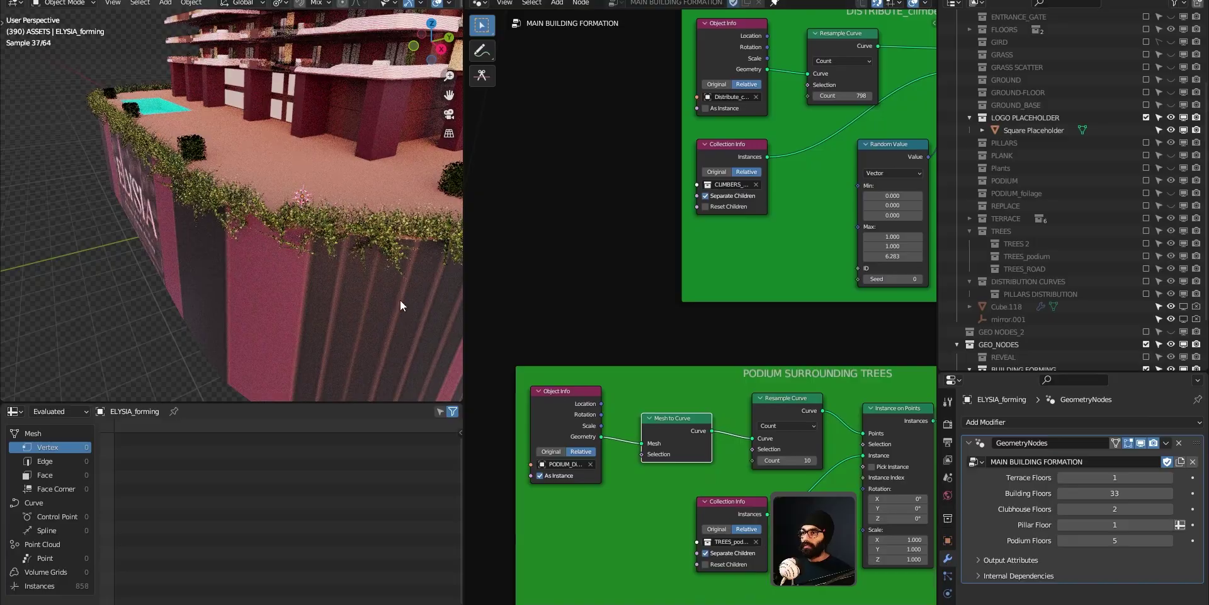
{"action": "scroll", "coordinate": [380, 256], "scroll_direction": "down", "scroll_amount": 1}
{"action": "middle_click_drag", "start_coordinate": [381, 256], "coordinate": [309, 271]}
{"action": "left_click_drag", "start_coordinate": [788, 460], "coordinate": [821, 460]}
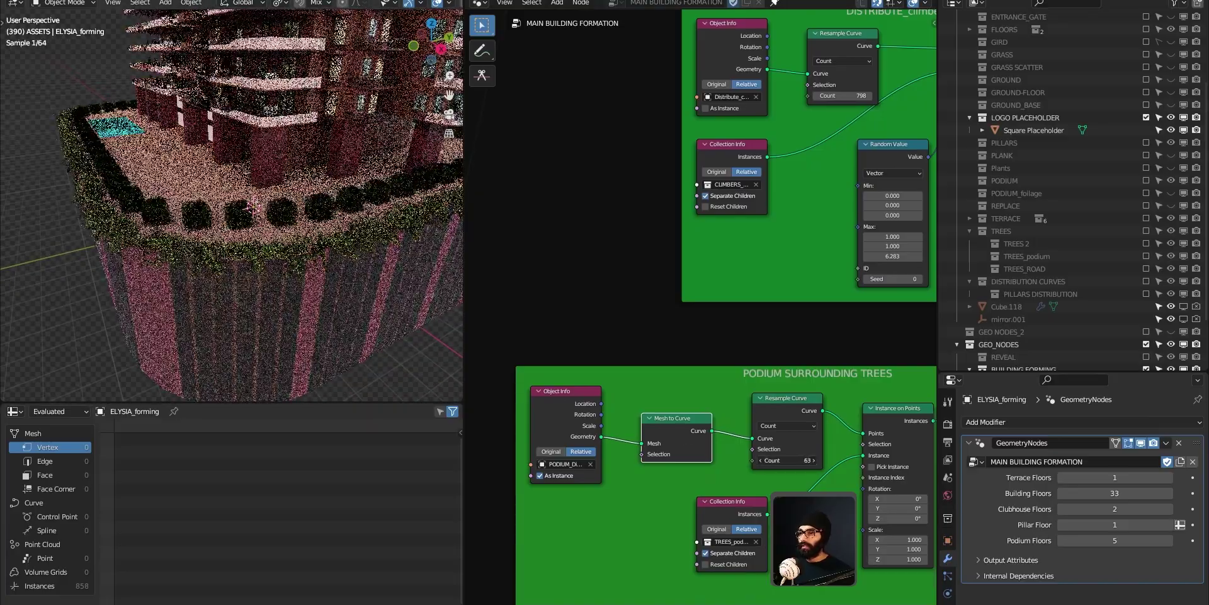
{"action": "middle_click_drag", "start_coordinate": [408, 261], "coordinate": [171, 144]}
{"action": "scroll", "coordinate": [173, 148], "scroll_direction": "up", "scroll_amount": 4}
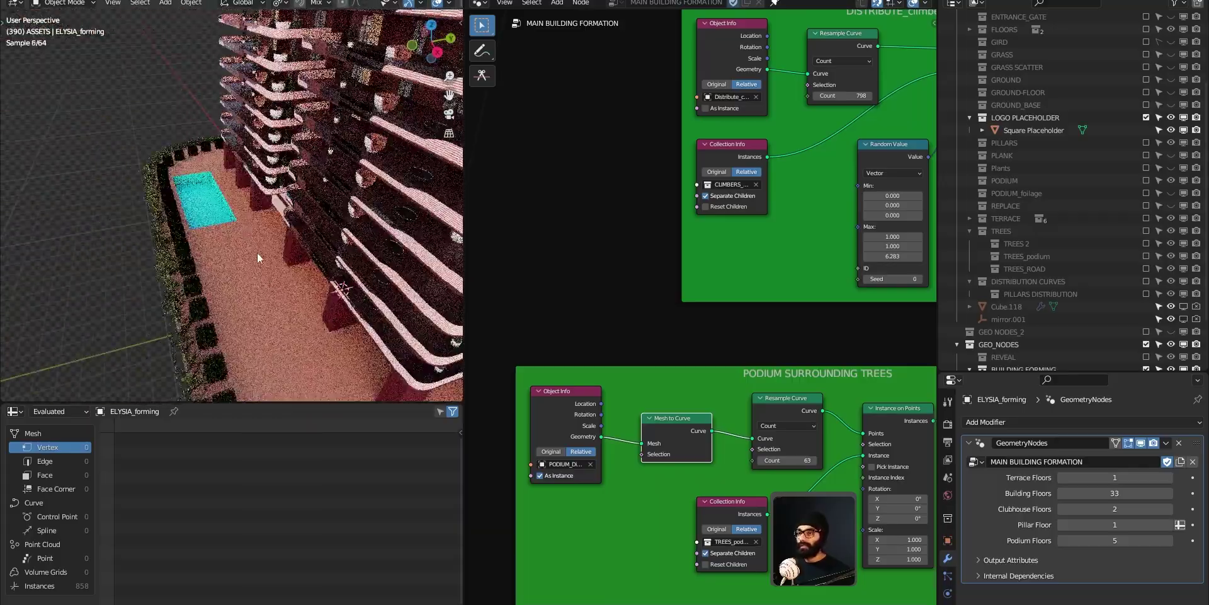
{"action": "middle_click_drag", "start_coordinate": [257, 252], "coordinate": [283, 247]}
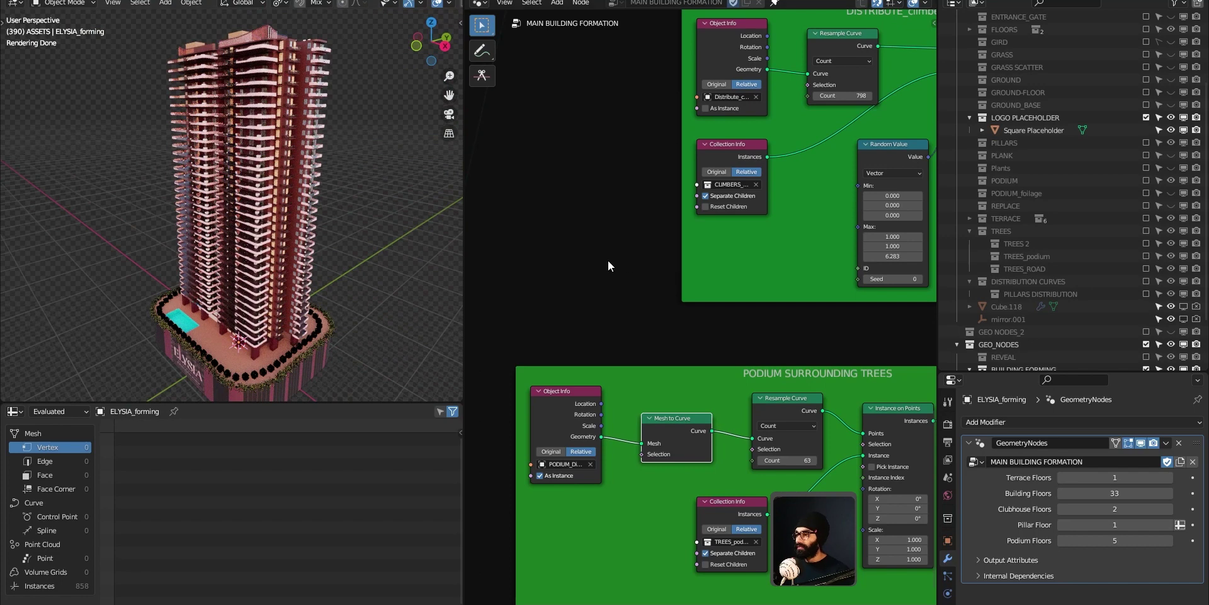
Step: Examine the Clubhouse Floors and Pillars frames, including their Combine XYZ, Collection Info and Instance on Points nodes
{"action": "scroll", "coordinate": [608, 266], "scroll_direction": "down", "scroll_amount": 8}
{"action": "middle_click_drag", "start_coordinate": [774, 210], "coordinate": [629, 246]}
{"action": "middle_click_drag", "start_coordinate": [737, 354], "coordinate": [567, 453]}
{"action": "middle_click_drag", "start_coordinate": [574, 262], "coordinate": [773, 368]}
{"action": "middle_click_drag", "start_coordinate": [554, 324], "coordinate": [761, 334]}
{"action": "scroll", "coordinate": [648, 344], "scroll_direction": "up", "scroll_amount": 5}
{"action": "middle_click_drag", "start_coordinate": [790, 400], "coordinate": [729, 378]}
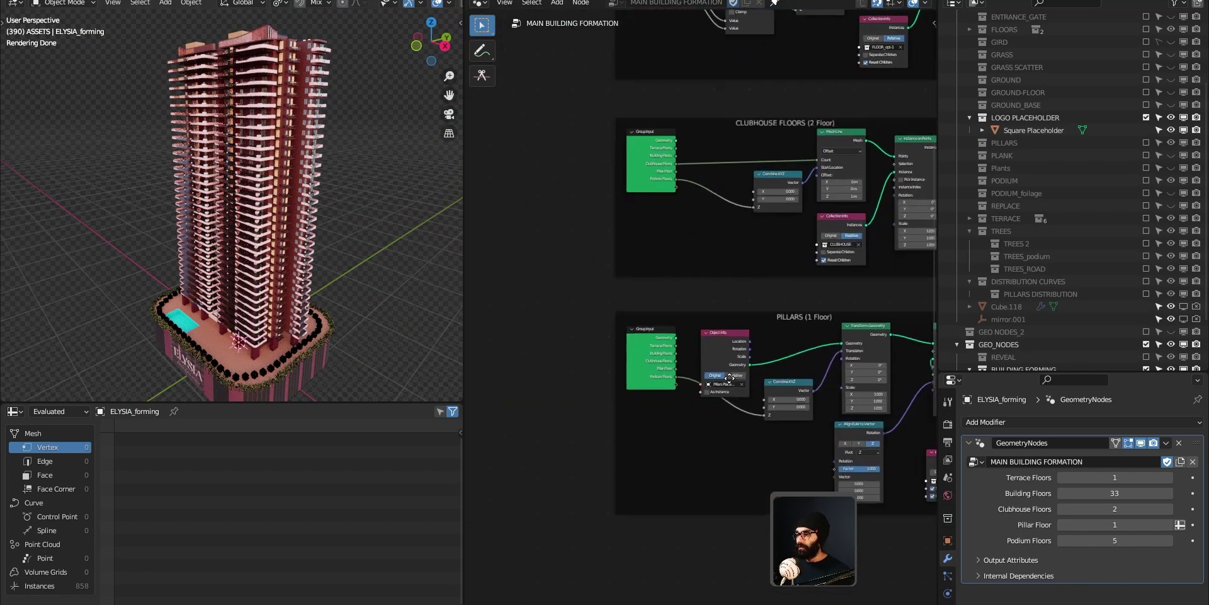
{"action": "scroll", "coordinate": [730, 378], "scroll_direction": "up", "scroll_amount": 1}
{"action": "middle_click_drag", "start_coordinate": [805, 360], "coordinate": [697, 365]}
{"action": "middle_click_drag", "start_coordinate": [659, 460], "coordinate": [664, 403]}
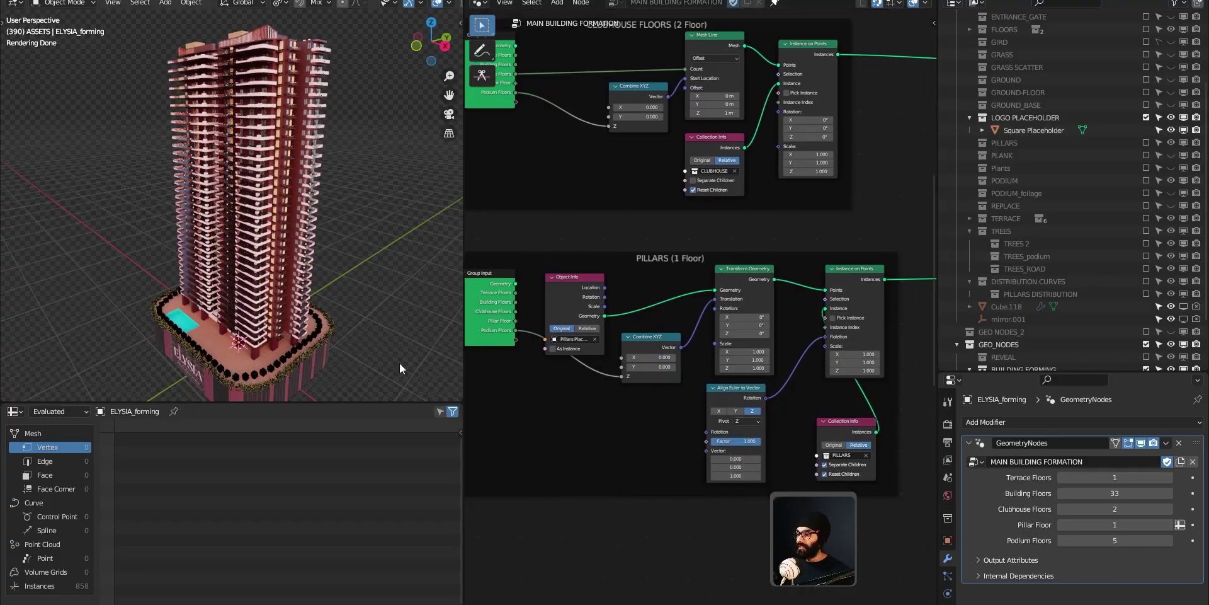
Step: Examine the podium's clubhouse and pillar levels on the tower alongside the Clubhouse Floors and Pillars node frames
{"action": "middle_click_drag", "start_coordinate": [254, 369], "coordinate": [228, 282], "text": "shift"}
{"action": "scroll", "coordinate": [242, 324], "scroll_direction": "up", "scroll_amount": 4}
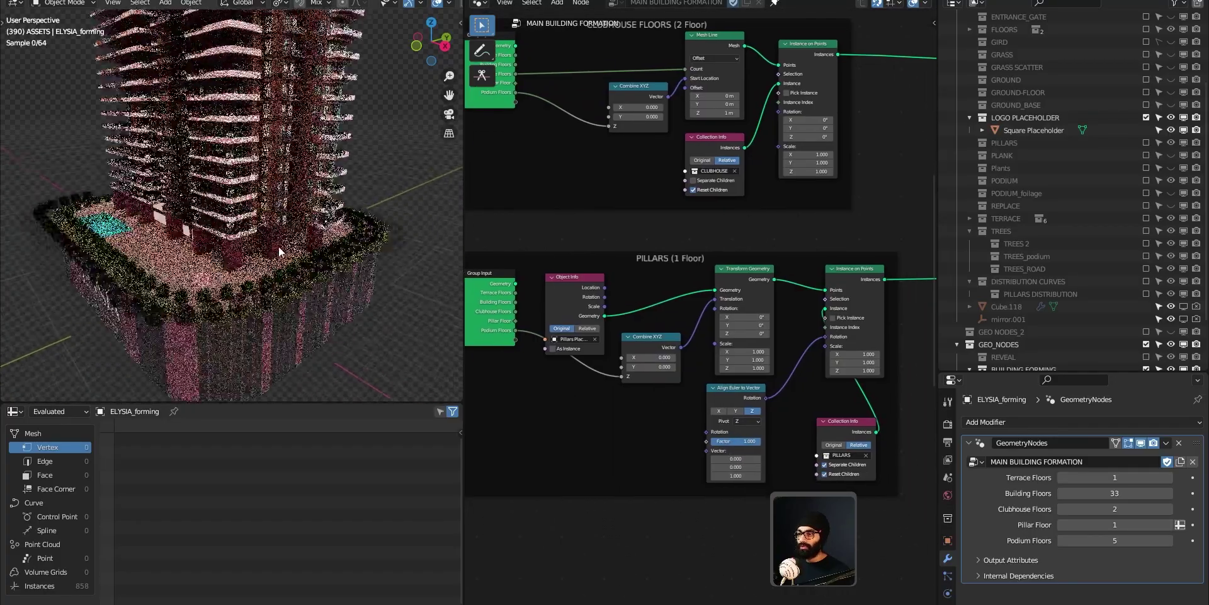
{"action": "middle_click_drag", "start_coordinate": [279, 247], "coordinate": [318, 265]}
{"action": "middle_click_drag", "start_coordinate": [308, 303], "coordinate": [336, 291]}
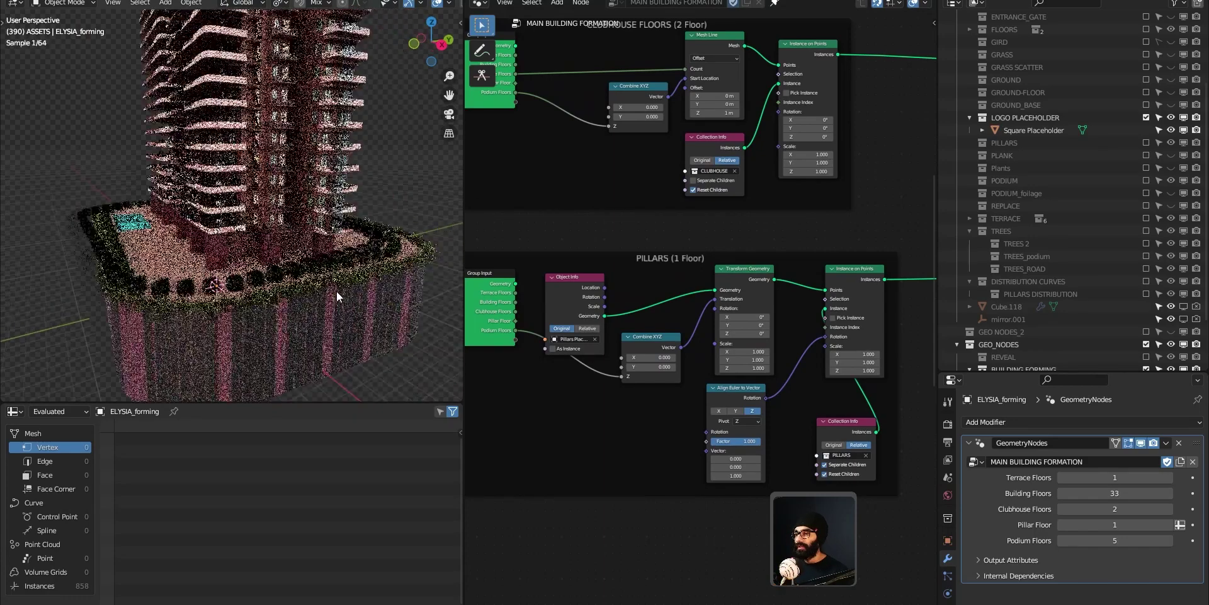
{"action": "middle_click_drag", "start_coordinate": [707, 339], "coordinate": [688, 357]}
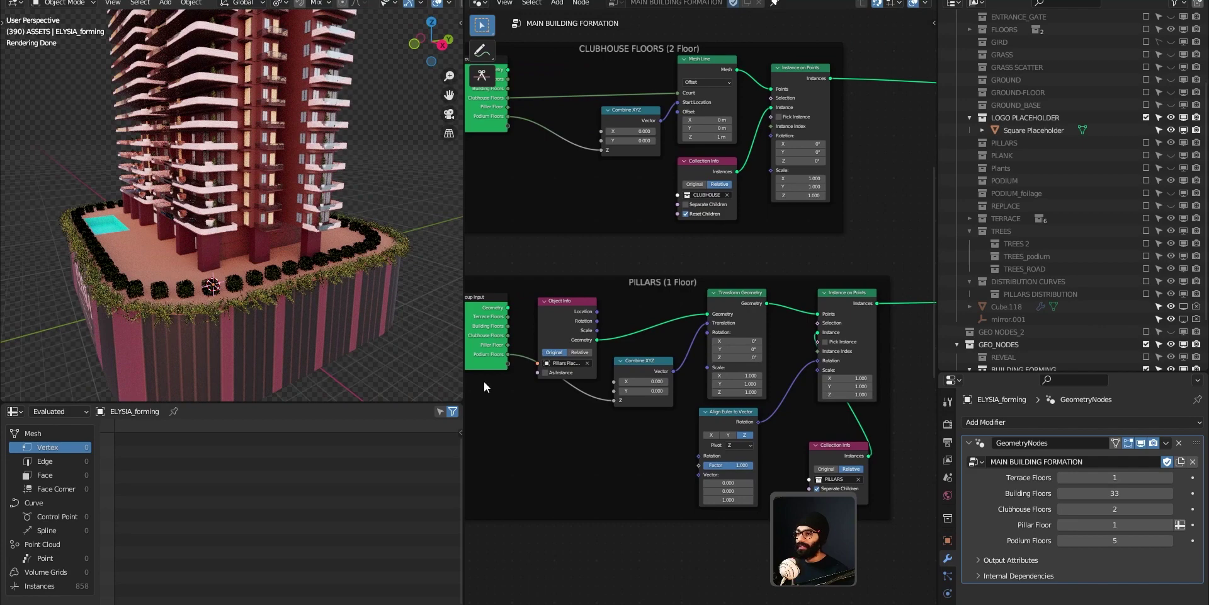
{"action": "middle_click_drag", "start_coordinate": [602, 271], "coordinate": [696, 397]}
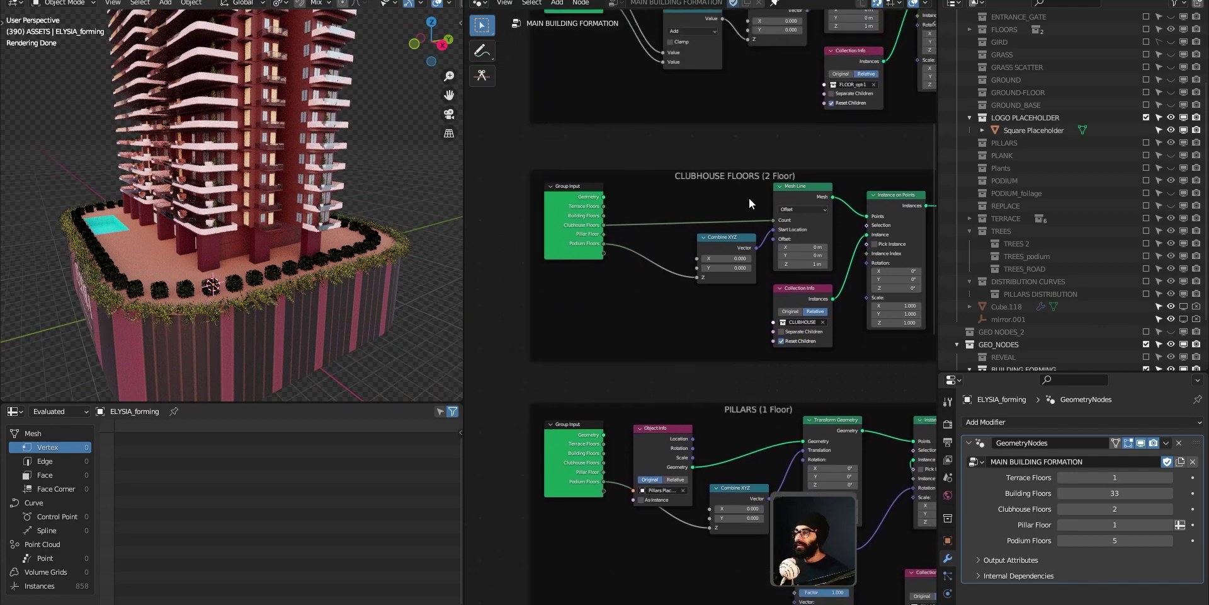
{"action": "middle_click_drag", "start_coordinate": [750, 198], "coordinate": [692, 211]}
{"action": "middle_click_drag", "start_coordinate": [299, 232], "coordinate": [187, 244]}
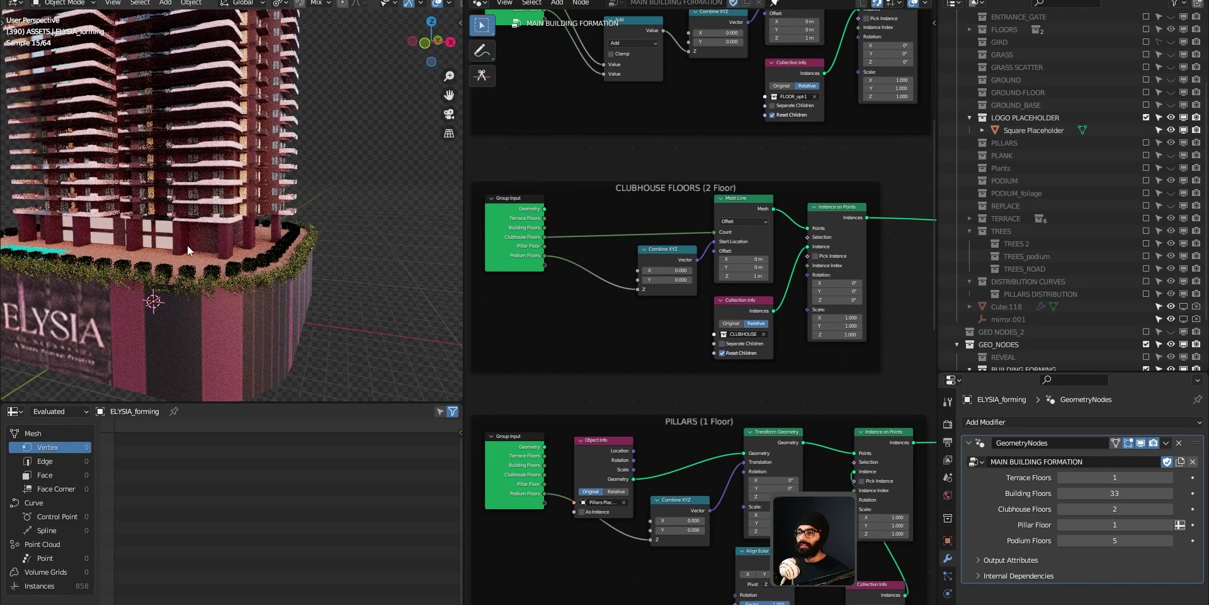
Step: Examine the Building Floors and Terrace frames, including the terrace's Add, Subtract and Combine XYZ nodes
{"action": "middle_click_drag", "start_coordinate": [195, 137], "coordinate": [189, 164]}
{"action": "scroll", "coordinate": [195, 180], "scroll_direction": "down", "scroll_amount": 4}
{"action": "middle_click_drag", "start_coordinate": [712, 68], "coordinate": [694, 366]}
{"action": "scroll", "coordinate": [755, 206], "scroll_direction": "down", "scroll_amount": 3}
{"action": "scroll", "coordinate": [694, 367], "scroll_direction": "down", "scroll_amount": 1}
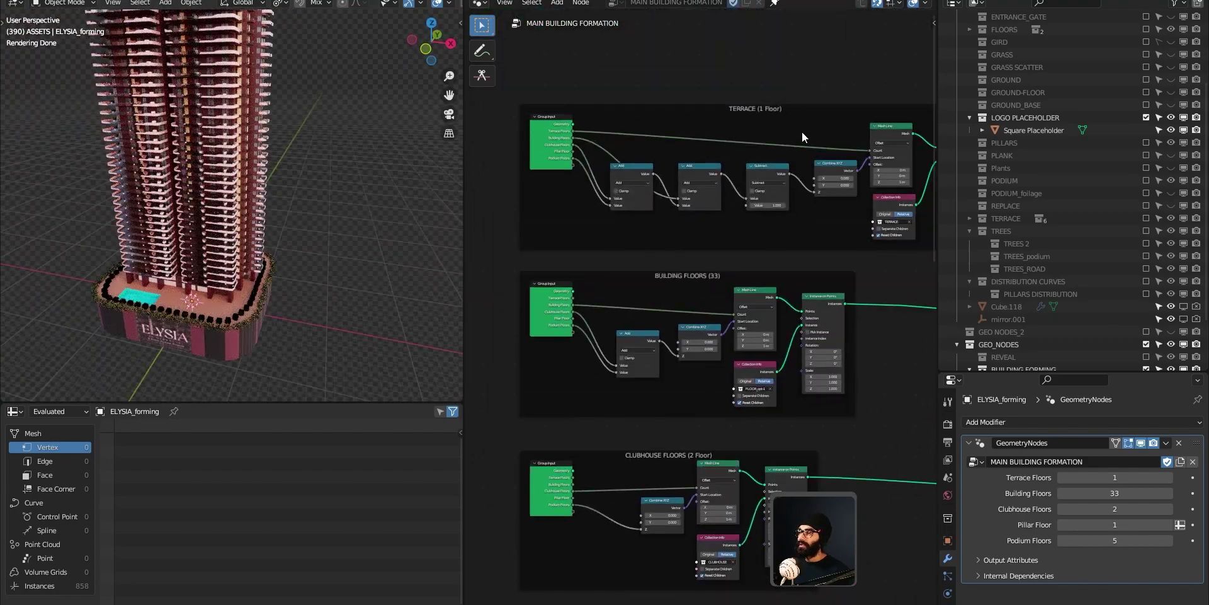
{"action": "middle_click_drag", "start_coordinate": [800, 176], "coordinate": [719, 188]}
{"action": "scroll", "coordinate": [640, 189], "scroll_direction": "up", "scroll_amount": 2}
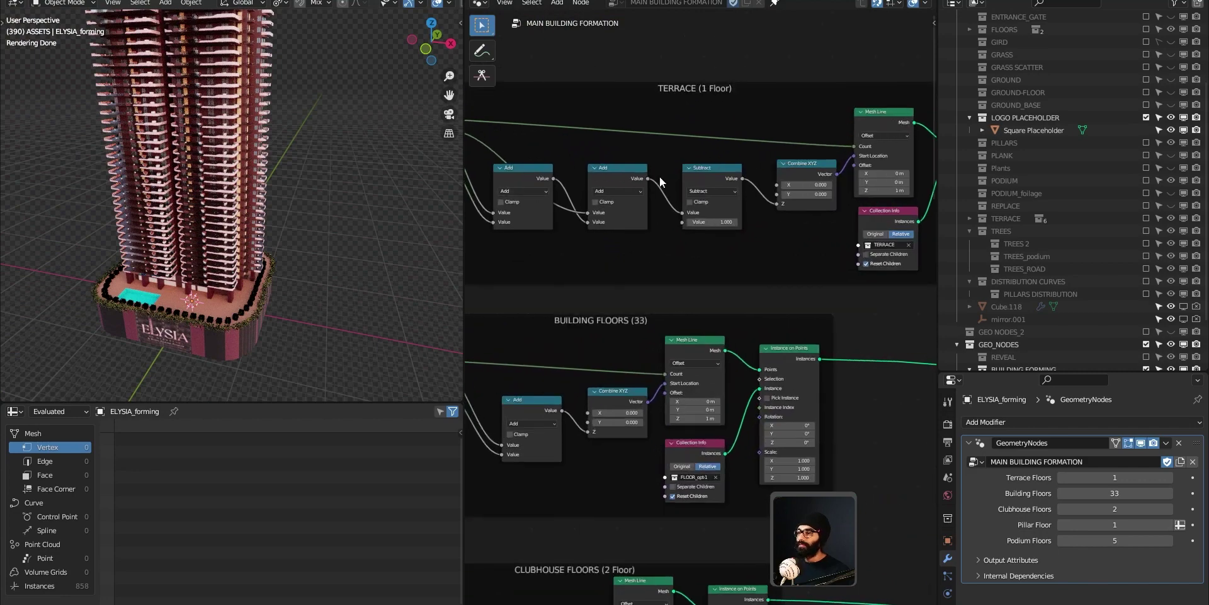
Step: Inspect the tower's roof terrace up close, from the front, and within the full height of the building
{"action": "scroll", "coordinate": [244, 126], "scroll_direction": "down", "scroll_amount": 4}
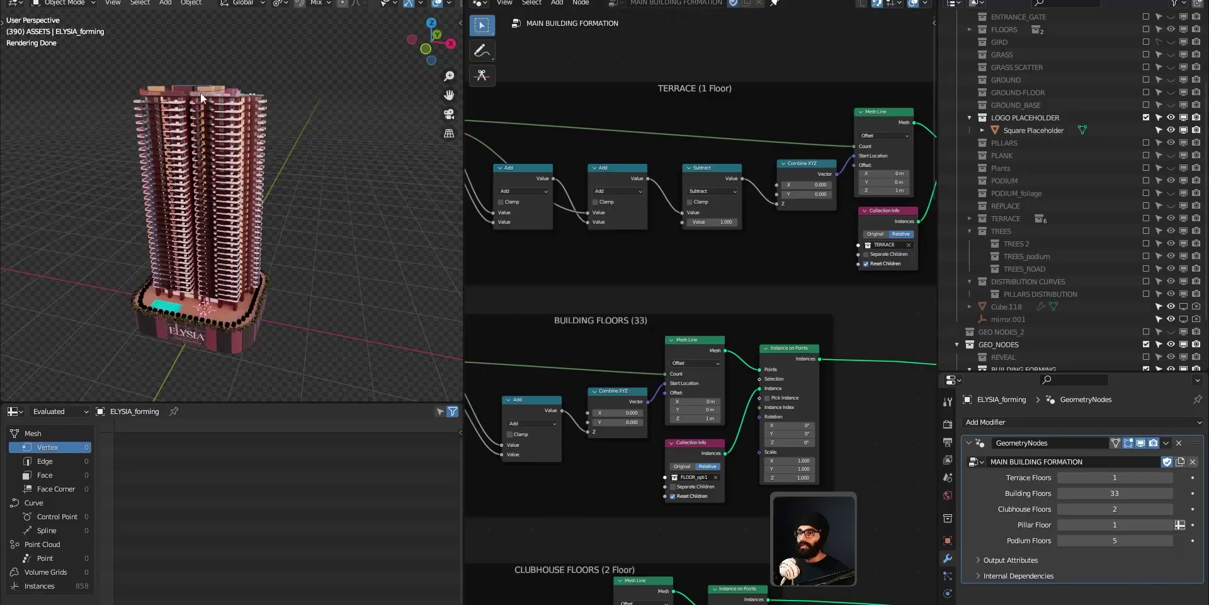
{"action": "scroll", "coordinate": [200, 93], "scroll_direction": "up", "scroll_amount": 8}
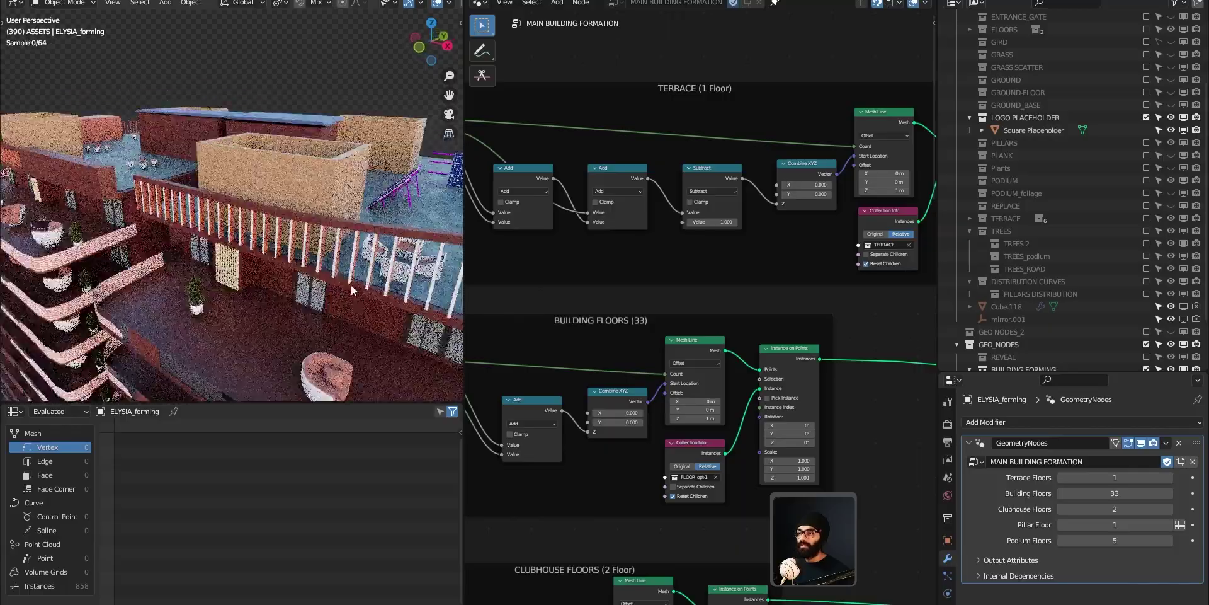
{"action": "middle_click_drag", "start_coordinate": [282, 229], "coordinate": [255, 265], "text": "shift"}
{"action": "scroll", "coordinate": [257, 293], "scroll_direction": "down", "scroll_amount": 2}
{"action": "key", "text": "KP_1"}
{"action": "scroll", "coordinate": [272, 175], "scroll_direction": "down", "scroll_amount": 5}
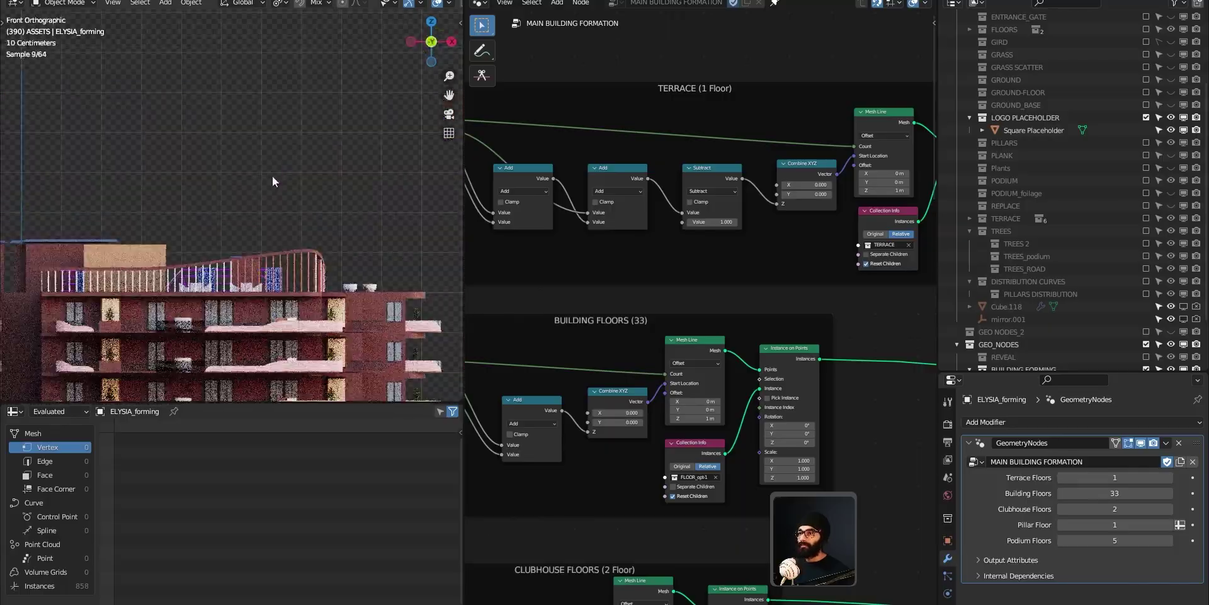
{"action": "scroll", "coordinate": [307, 180], "scroll_direction": "down", "scroll_amount": 7}
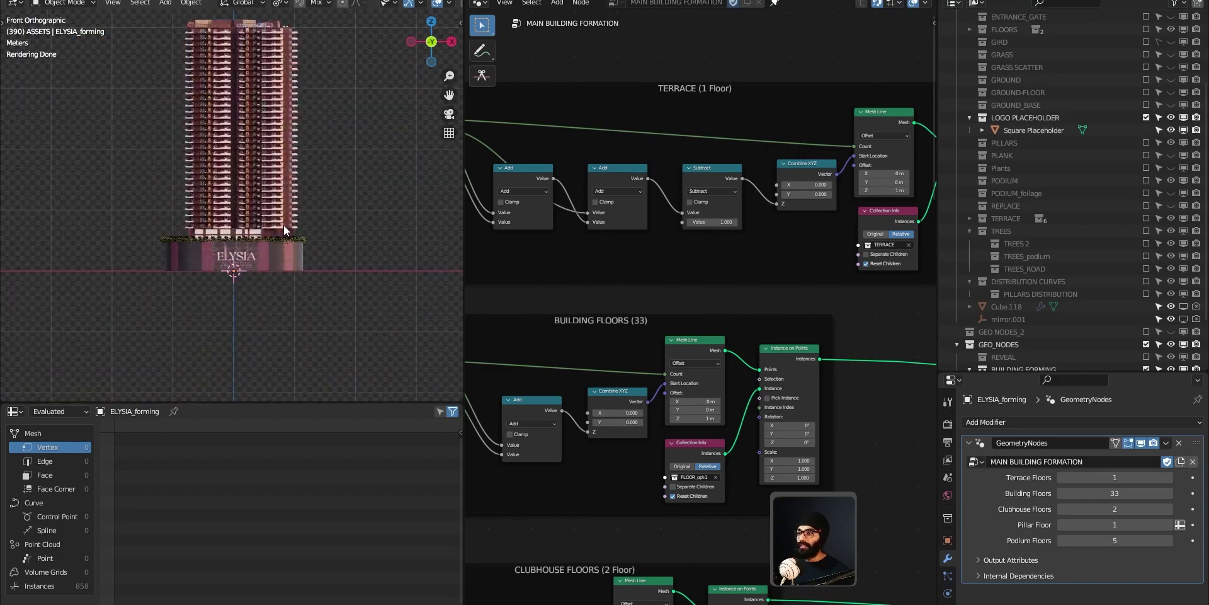
{"action": "middle_click_drag", "start_coordinate": [284, 225], "coordinate": [258, 252]}
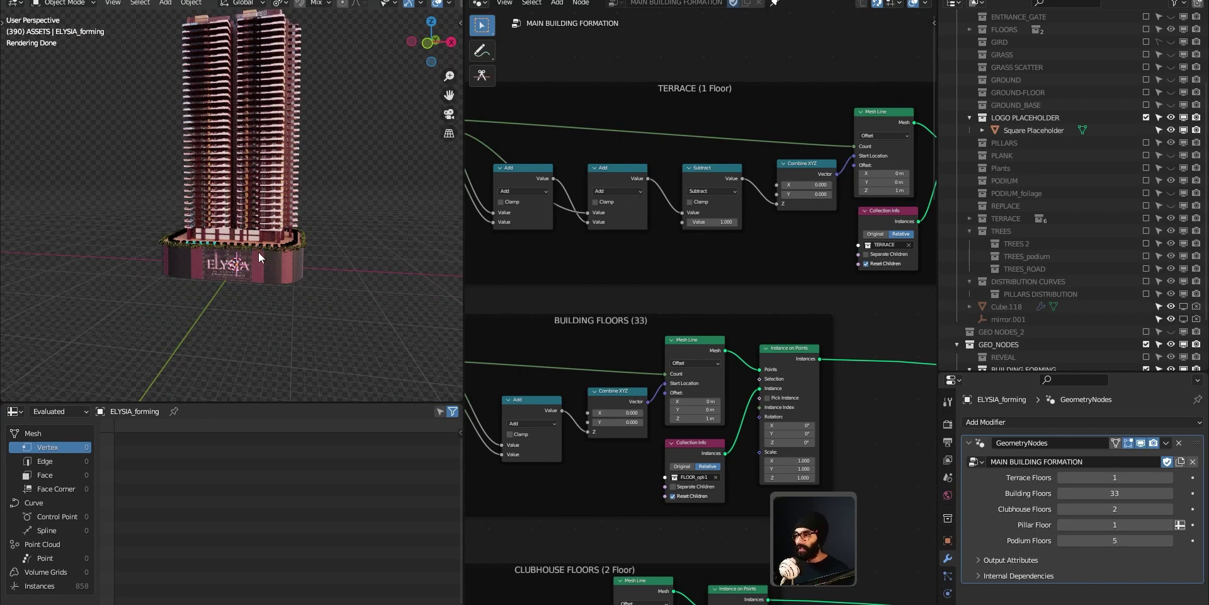
Step: Review the whole Main Building Formation node tree with all floor frames and the podium group
{"action": "middle_click_drag", "start_coordinate": [695, 369], "coordinate": [696, 259], "text": "ctrl"}
{"action": "middle_click_drag", "start_coordinate": [545, 251], "coordinate": [545, 13], "text": "ctrl"}
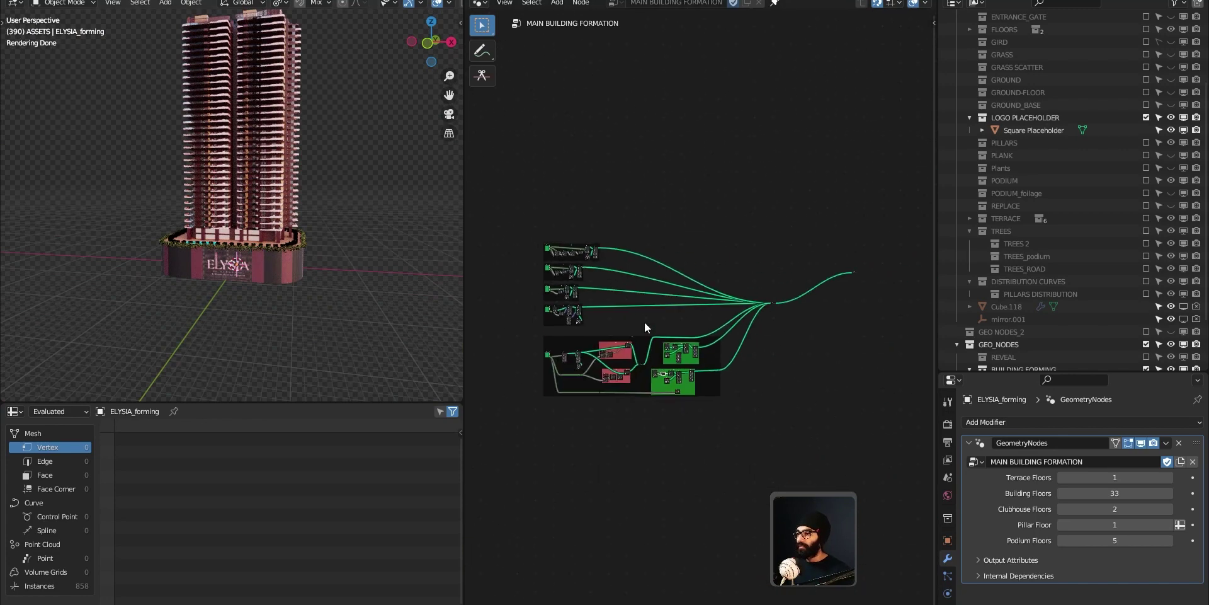
{"action": "middle_click_drag", "start_coordinate": [659, 357], "coordinate": [660, 416], "text": "ctrl"}
{"action": "middle_click_drag", "start_coordinate": [584, 321], "coordinate": [653, 327]}
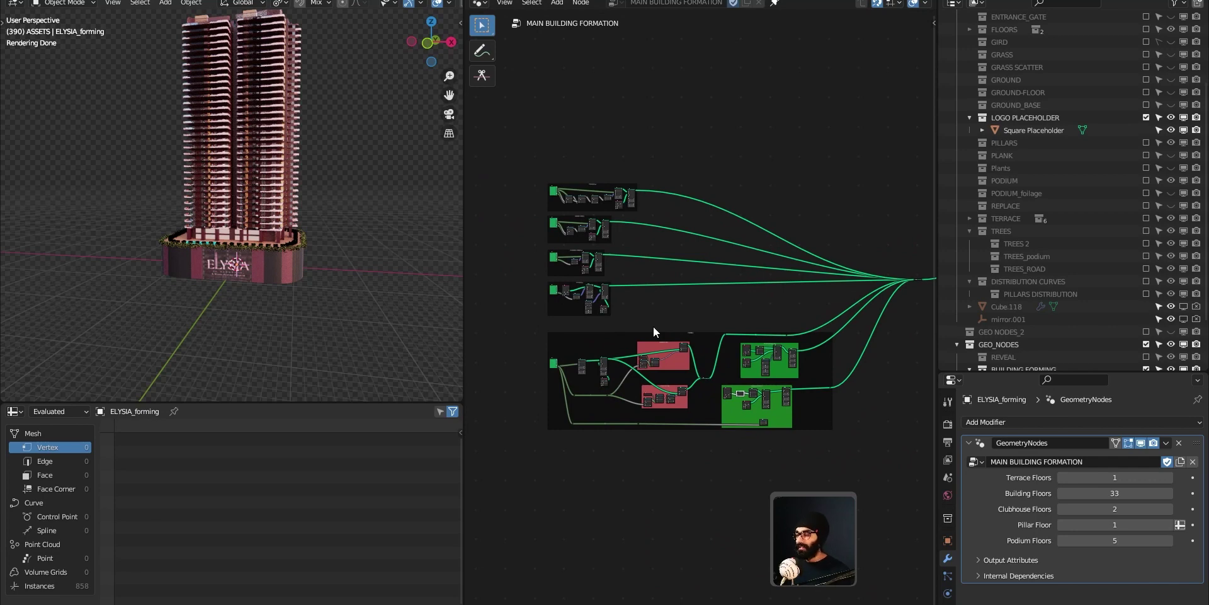
Step: Look through the open windows and switch to the YouTube playlist Django Video Townhalls in the browser
{"action": "key", "text": "super+Tab"}
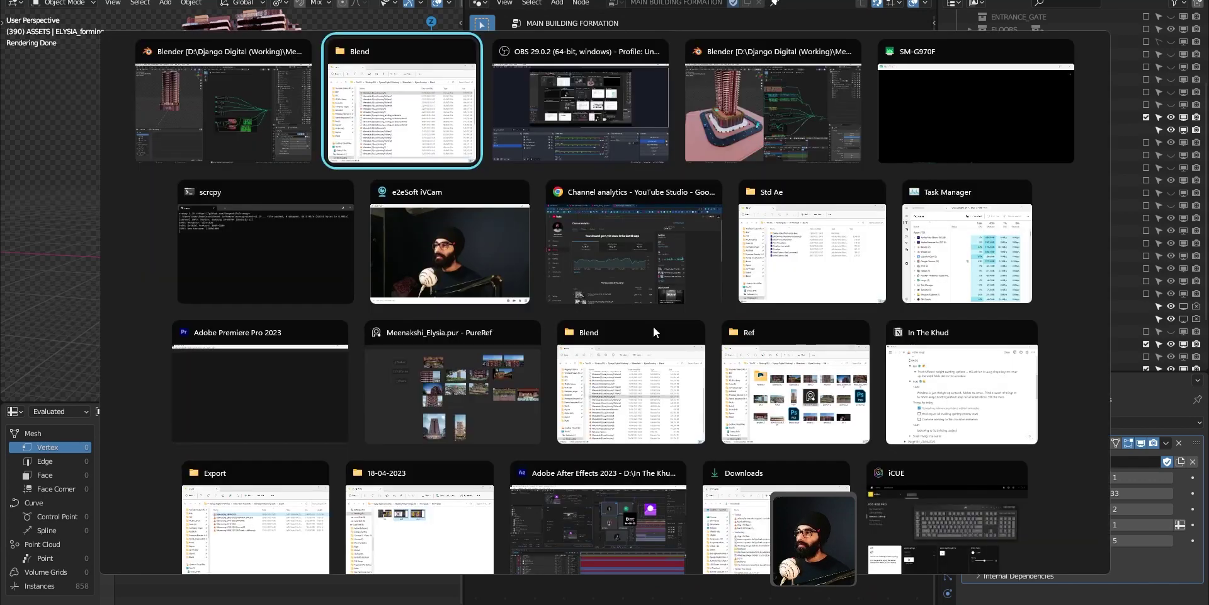
{"action": "left_click", "coordinate": [653, 327]}
{"action": "key", "text": "super+Tab"}
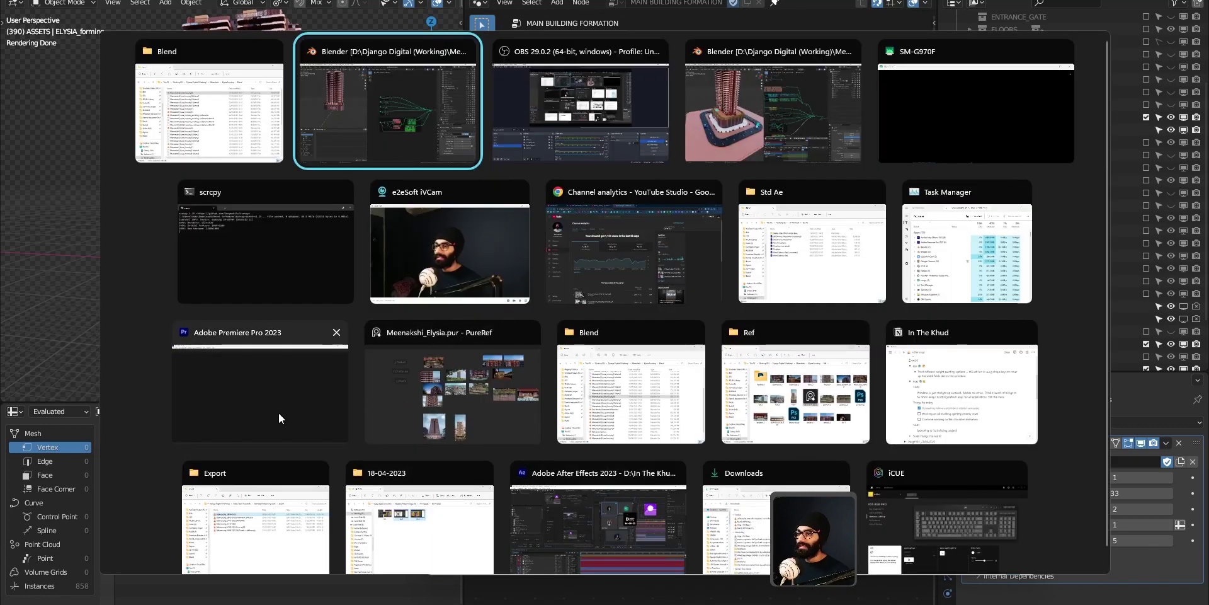
{"action": "key", "text": "Escape"}
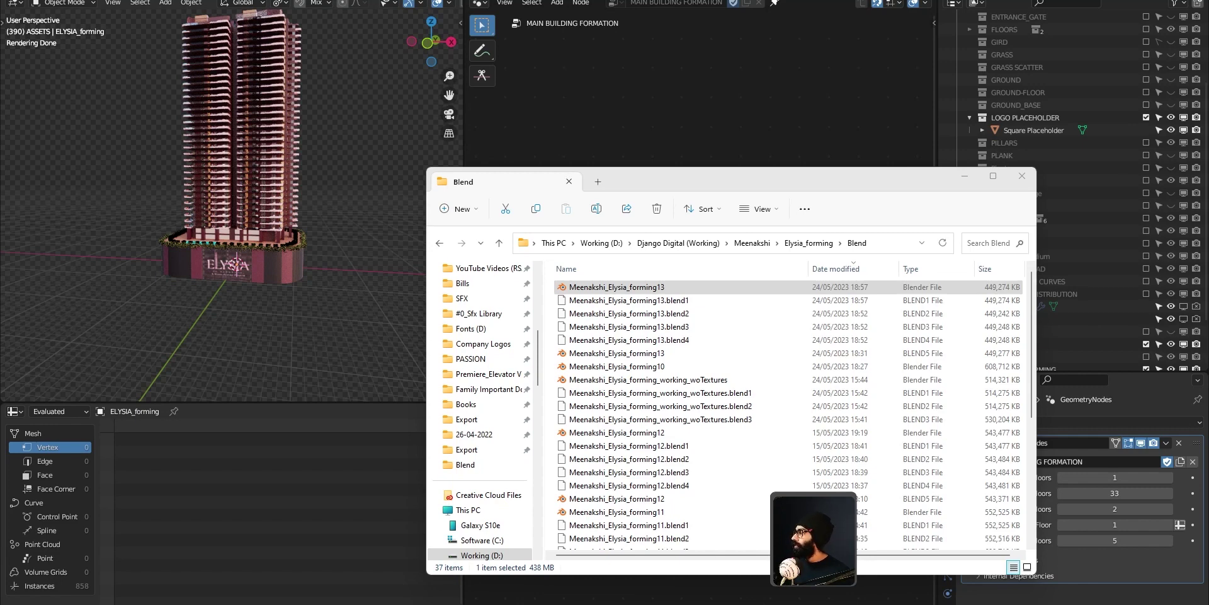
{"action": "left_click_drag", "start_coordinate": [1208, 94], "coordinate": [547, 47]}
{"action": "double_click", "coordinate": [547, 48]}
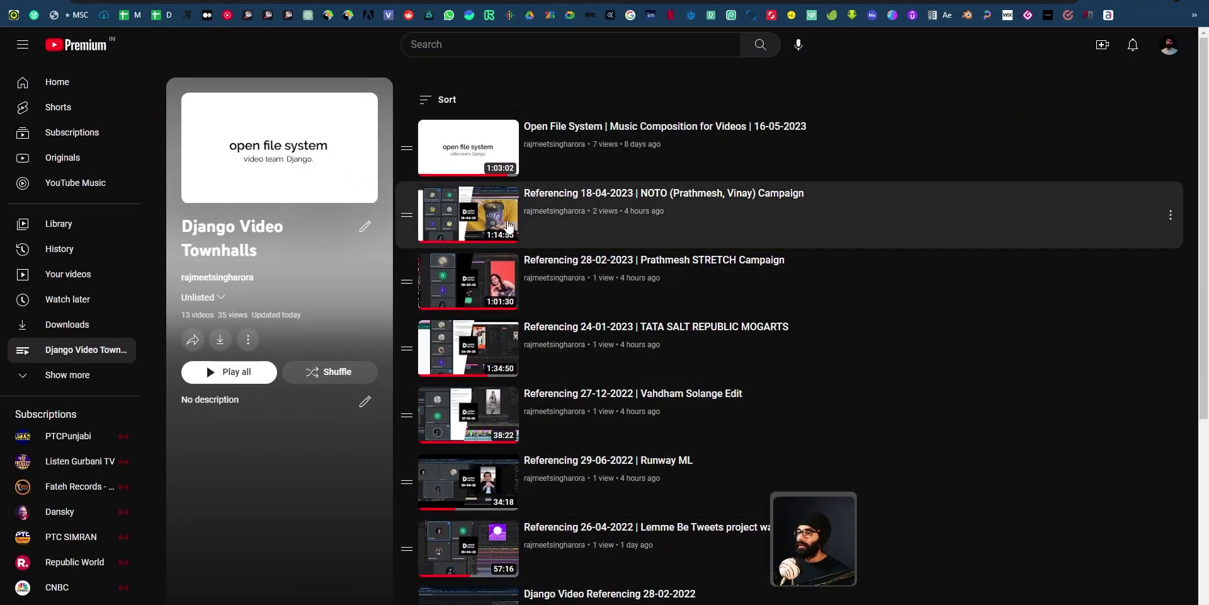
Step: Look through the Django Video Townhalls playlist, covering the referencing sessions, project walkthroughs and After Effects guides
{"action": "scroll", "coordinate": [599, 489], "scroll_direction": "down", "scroll_amount": 1}
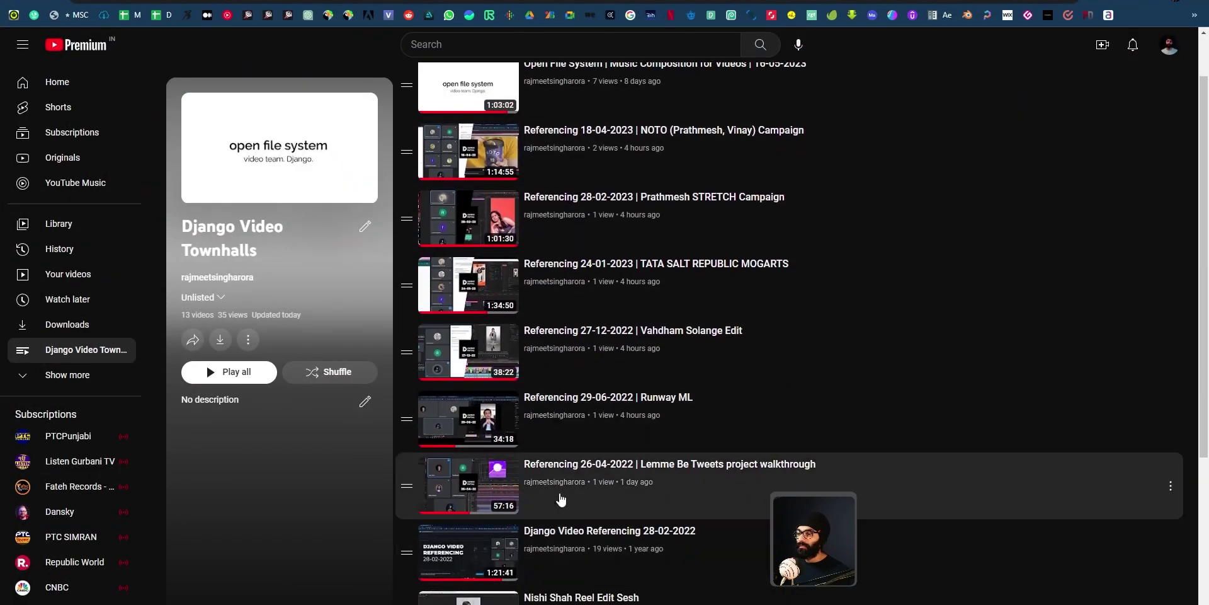
{"action": "scroll", "coordinate": [556, 472], "scroll_direction": "up", "scroll_amount": 1}
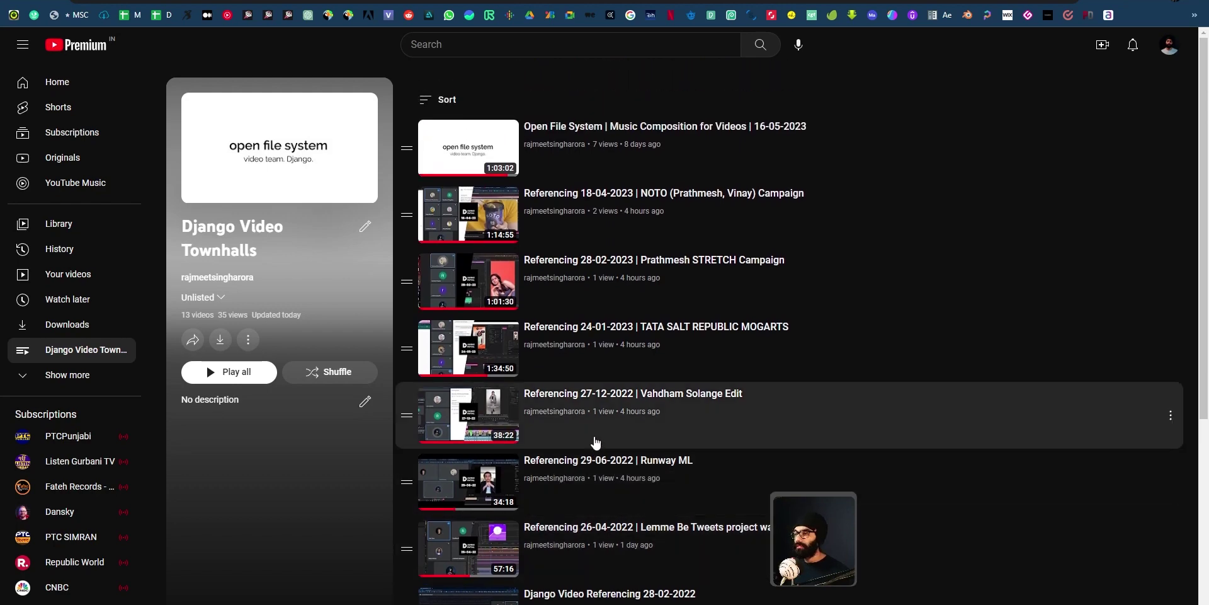
{"action": "key", "text": "alt+Tab"}
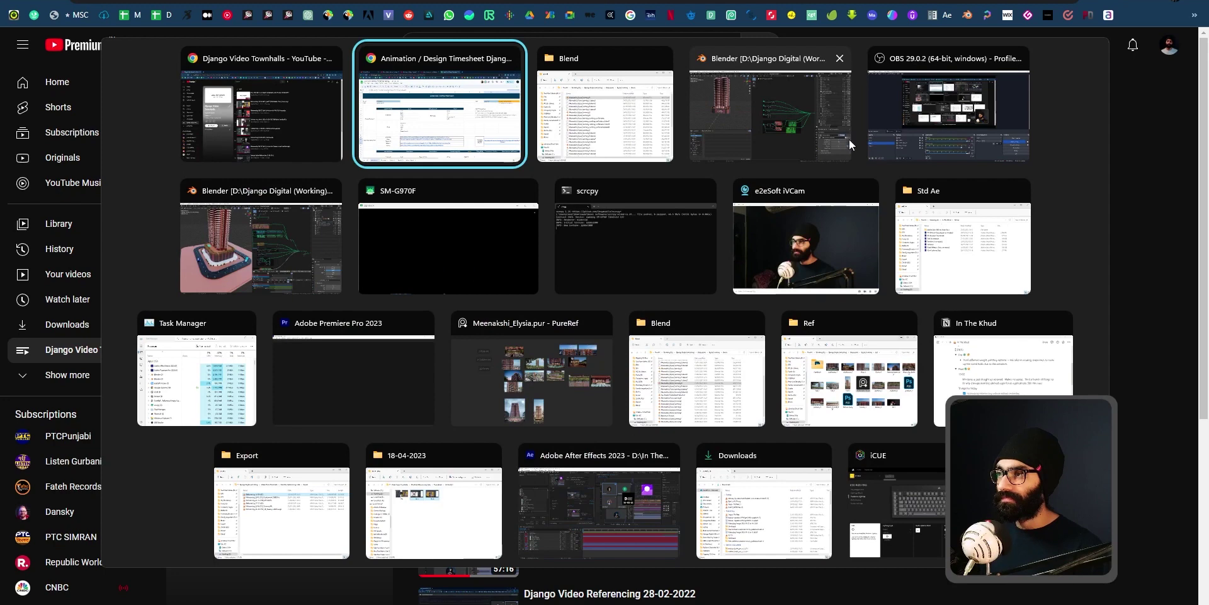
{"action": "left_click", "coordinate": [957, 135]}
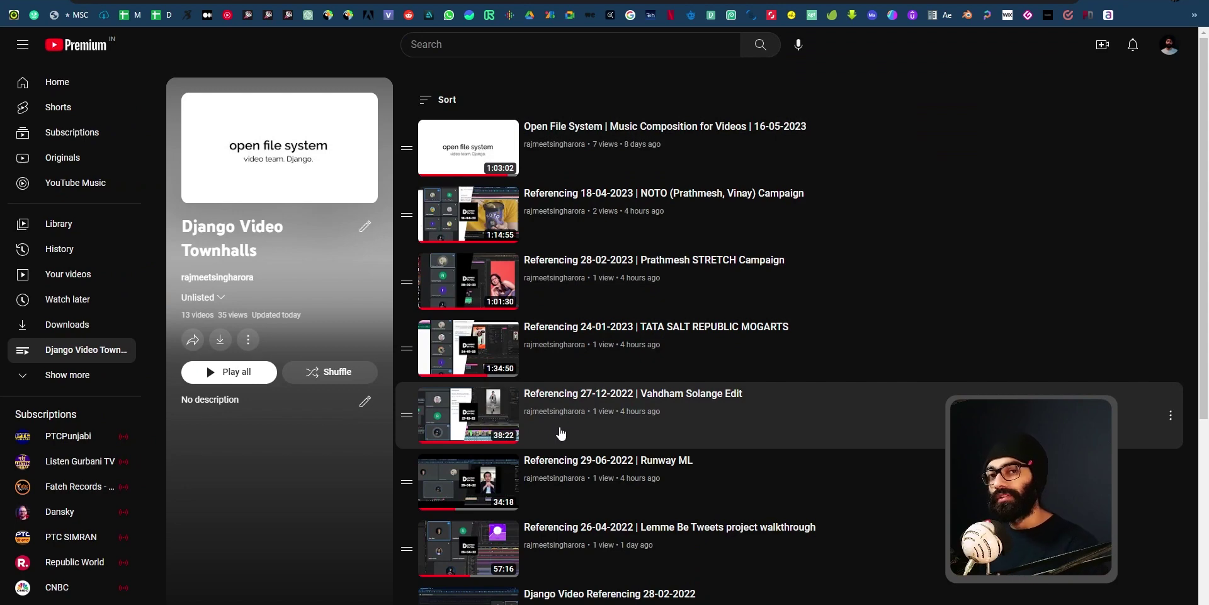
{"action": "scroll", "coordinate": [563, 435], "scroll_direction": "down", "scroll_amount": 4}
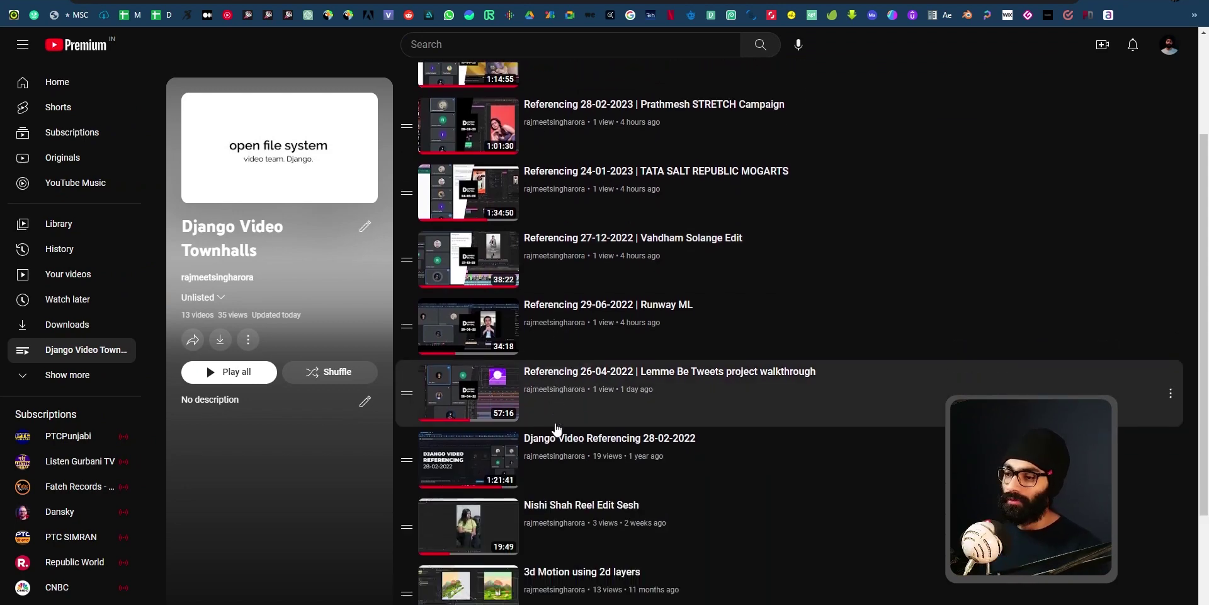
{"action": "scroll", "coordinate": [605, 447], "scroll_direction": "up", "scroll_amount": 4}
{"action": "scroll", "coordinate": [605, 447], "scroll_direction": "down", "scroll_amount": 5}
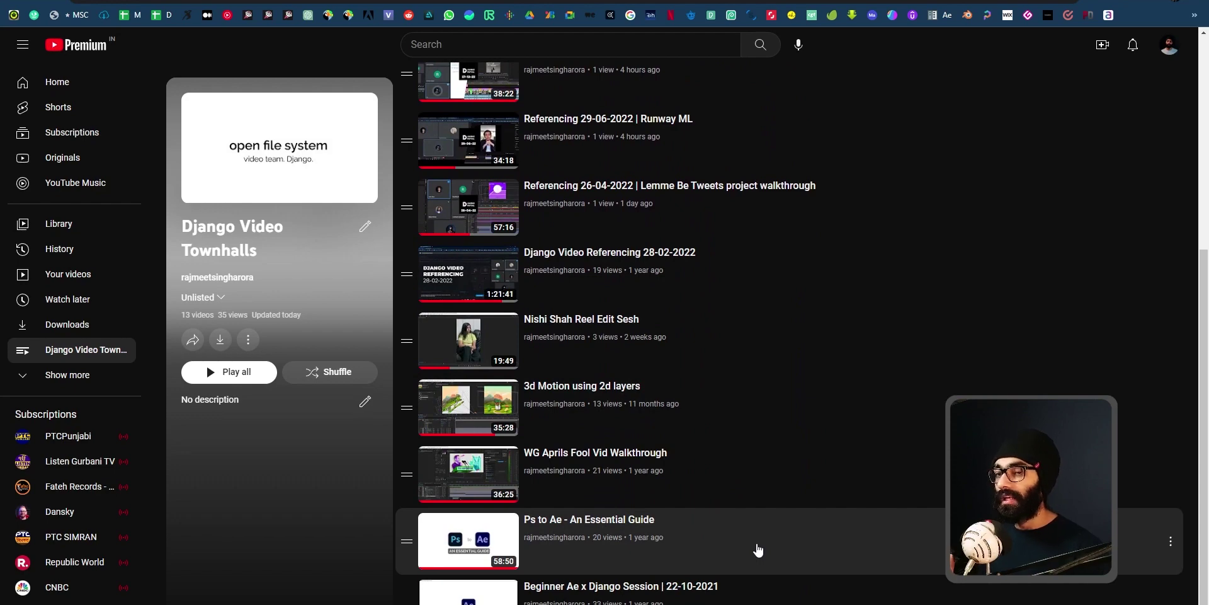
{"action": "scroll", "coordinate": [758, 550], "scroll_direction": "up", "scroll_amount": 5}
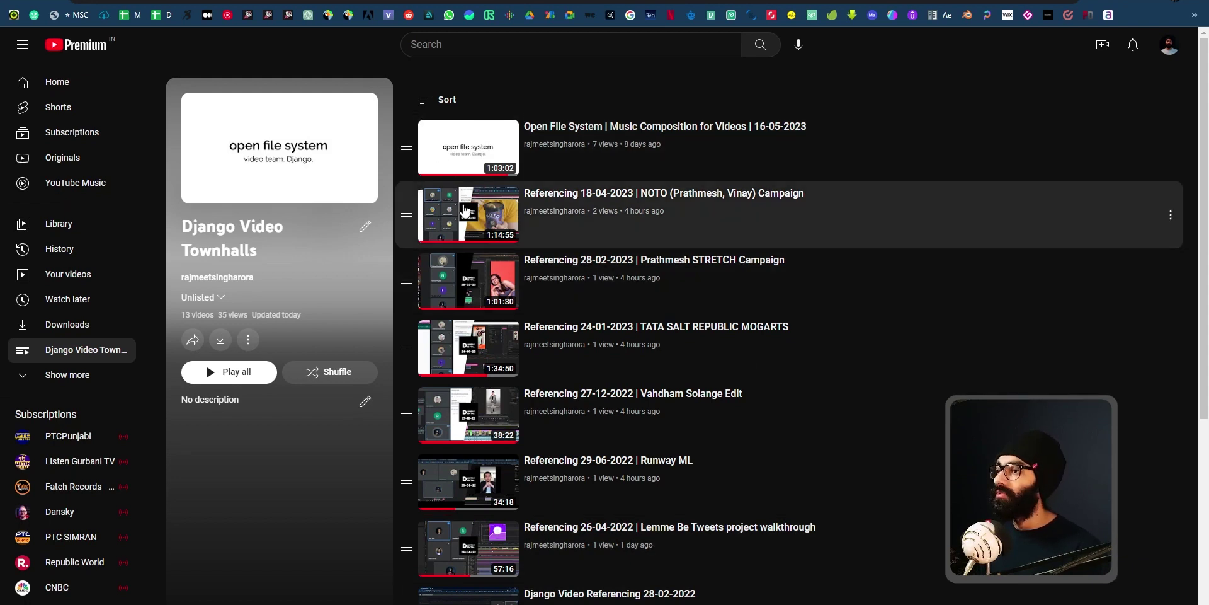
{"action": "scroll", "coordinate": [554, 271], "scroll_direction": "down", "scroll_amount": 2}
{"action": "scroll", "coordinate": [551, 305], "scroll_direction": "down", "scroll_amount": 3}
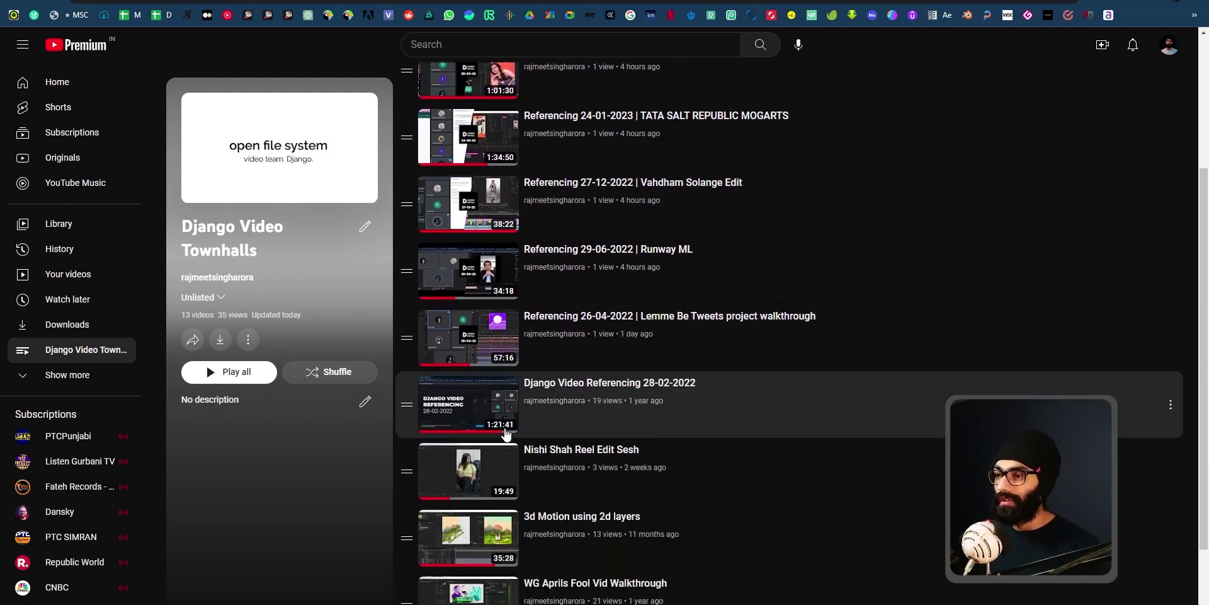
{"action": "scroll", "coordinate": [793, 562], "scroll_direction": "up", "scroll_amount": 5}
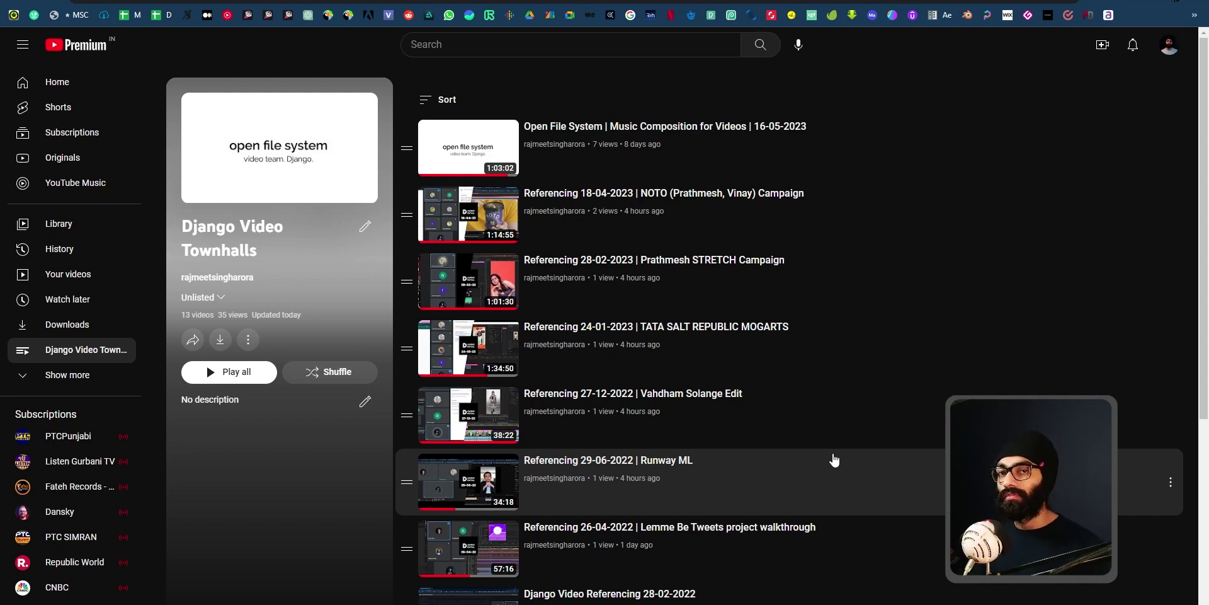
{"action": "scroll", "coordinate": [813, 462], "scroll_direction": "down", "scroll_amount": 3}
{"action": "scroll", "coordinate": [791, 453], "scroll_direction": "up", "scroll_amount": 3}
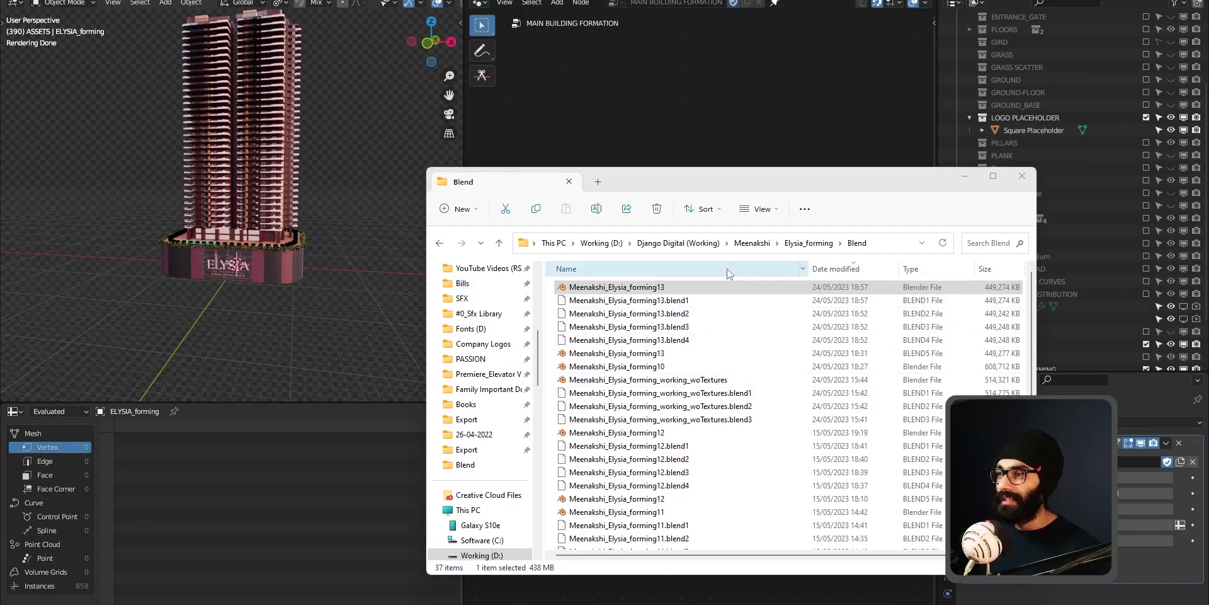
Step: Browse to the Society Tea folder in File Explorer and open the recent file Characters_Test_2.blend in Blender
{"action": "left_click", "coordinate": [712, 247]}
{"action": "double_click", "coordinate": [624, 313]}
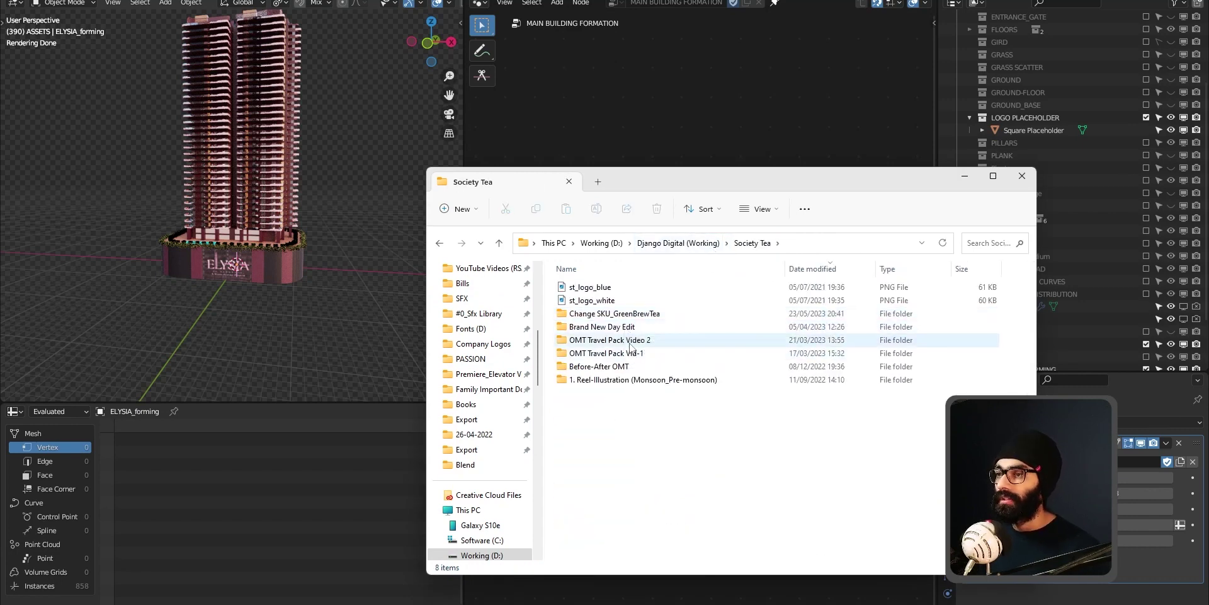
{"action": "key", "text": "alt+Tab"}
{"action": "left_click", "coordinate": [31, 1]}
{"action": "mouse_move", "coordinate": [92, 26]}
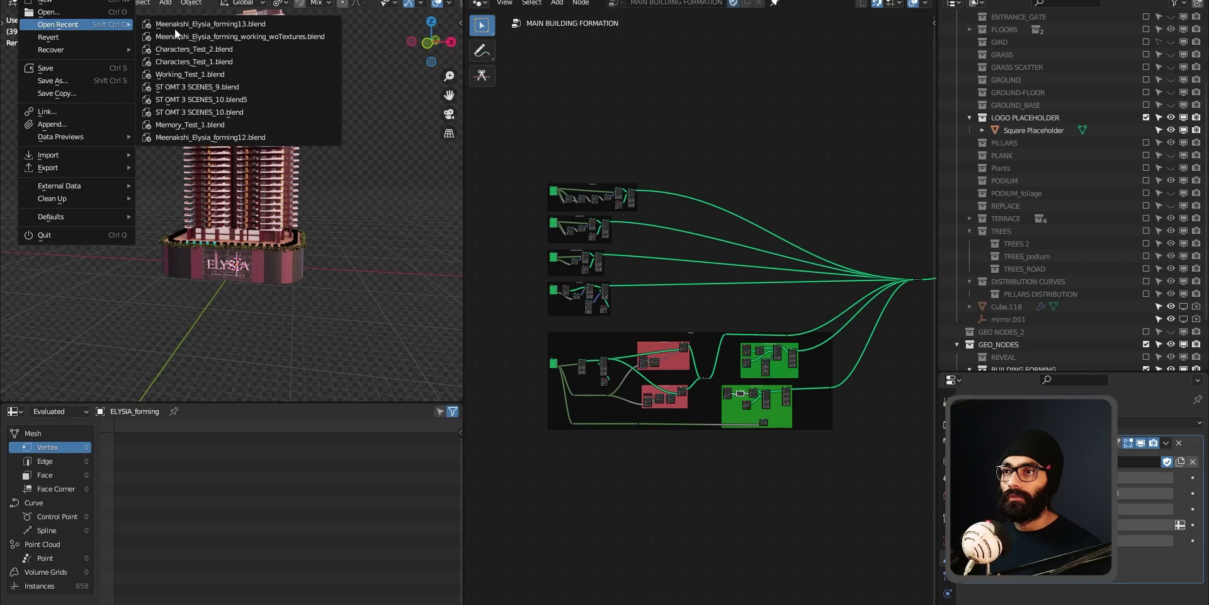
{"action": "left_click", "coordinate": [244, 49]}
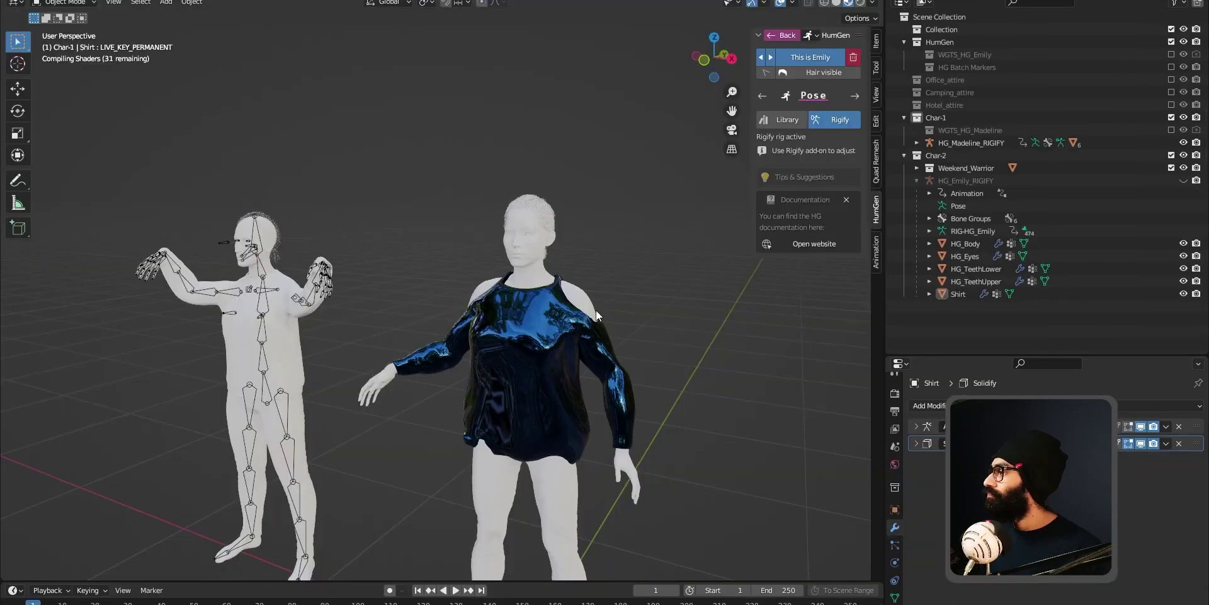
Step: Inspect the two clothed human characters and select the HG_Madeline_RIGIFY rig
{"action": "mouse_move", "coordinate": [576, 397]}
{"action": "middle_mouse_down"}
{"action": "mouse_move", "coordinate": [490, 389]}
{"action": "mouse_move", "coordinate": [591, 393]}
{"action": "middle_mouse_up"}
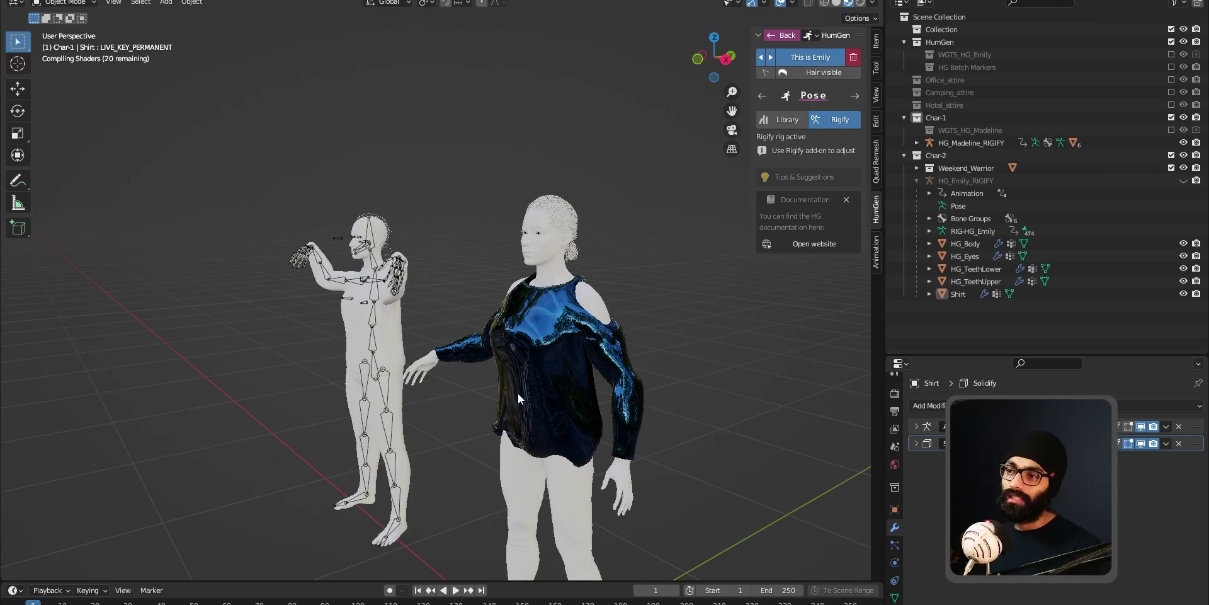
{"action": "middle_click_drag", "start_coordinate": [520, 353], "coordinate": [542, 376]}
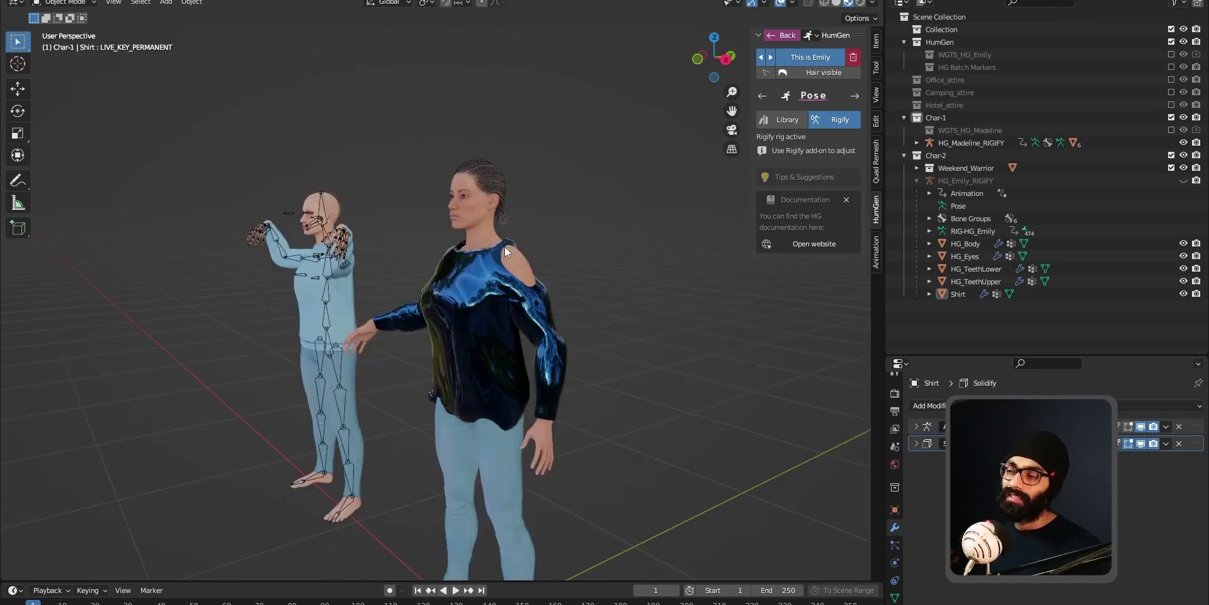
{"action": "middle_click_drag", "start_coordinate": [515, 333], "coordinate": [410, 277]}
{"action": "scroll", "coordinate": [381, 319], "scroll_direction": "up", "scroll_amount": 5}
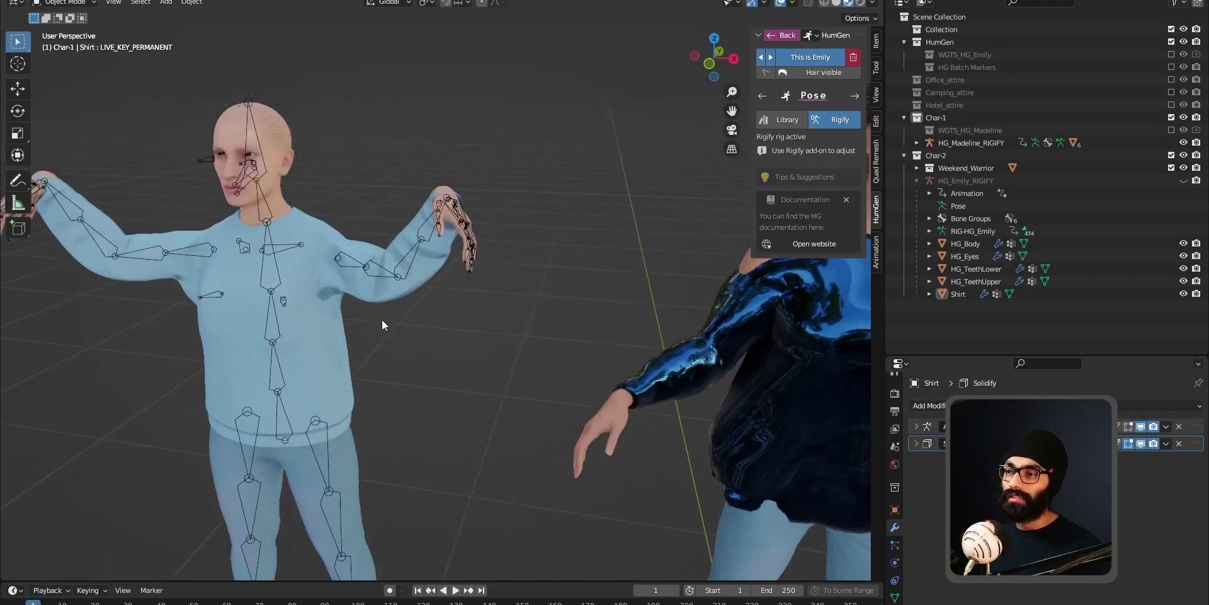
{"action": "middle_click_drag", "start_coordinate": [382, 319], "coordinate": [486, 247]}
{"action": "left_click", "coordinate": [491, 252]}
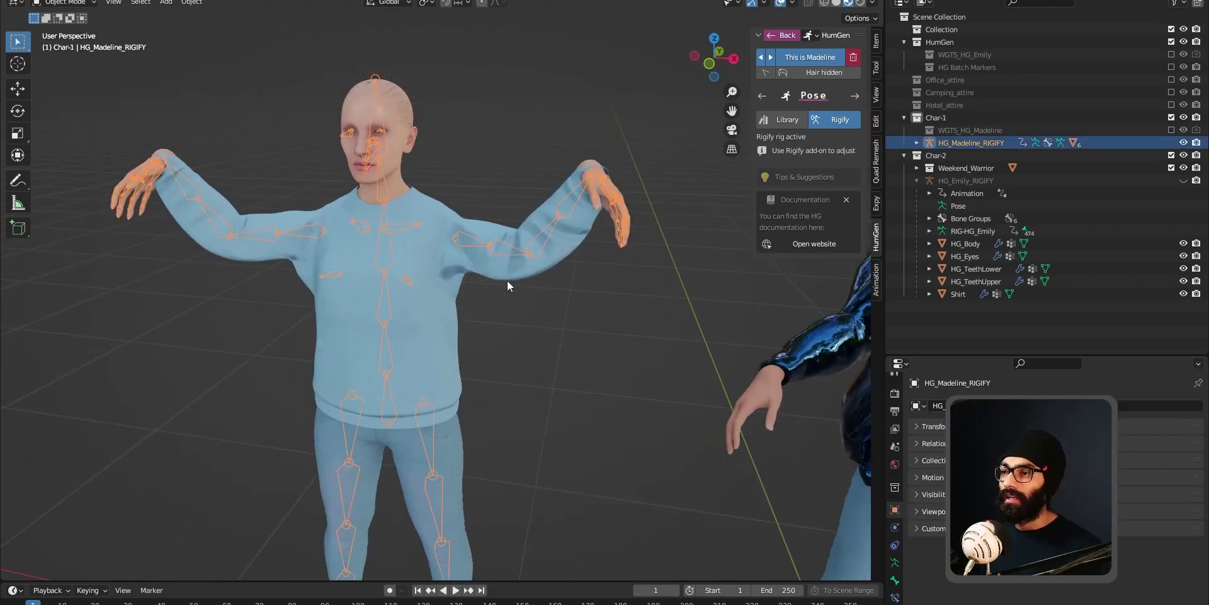
Step: Examine the left forearm and upper-arm bones of HG_Madeline_RIGIFY in Pose Mode and return to Object Mode
{"action": "key", "text": "ctrl+Tab"}
{"action": "left_click", "coordinate": [540, 350]}
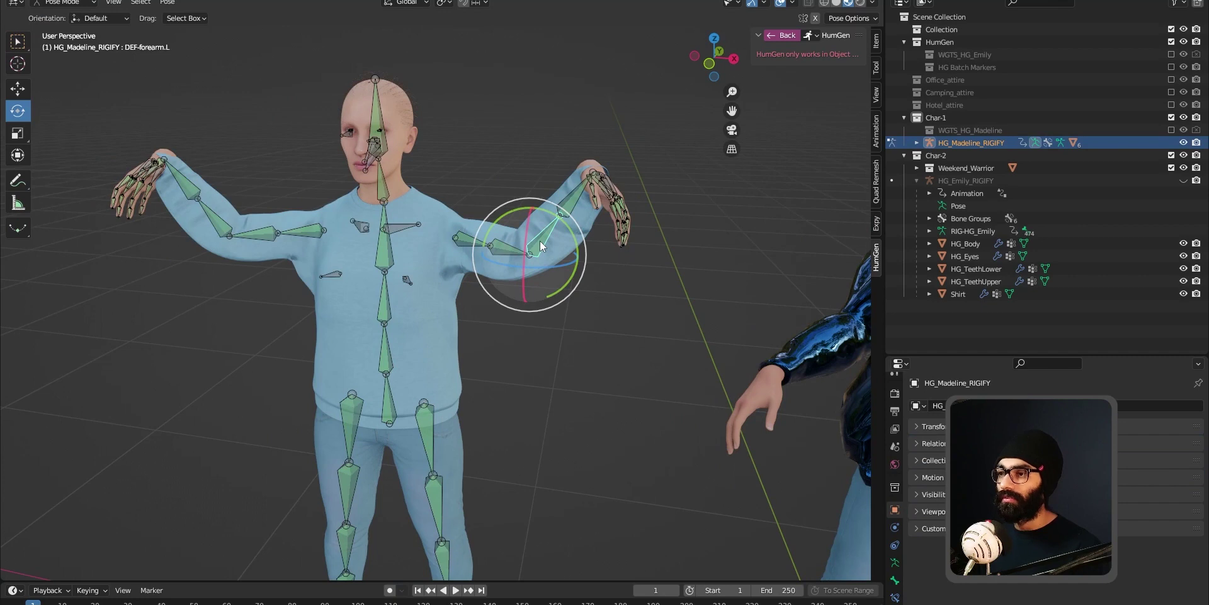
{"action": "left_click", "coordinate": [504, 251]}
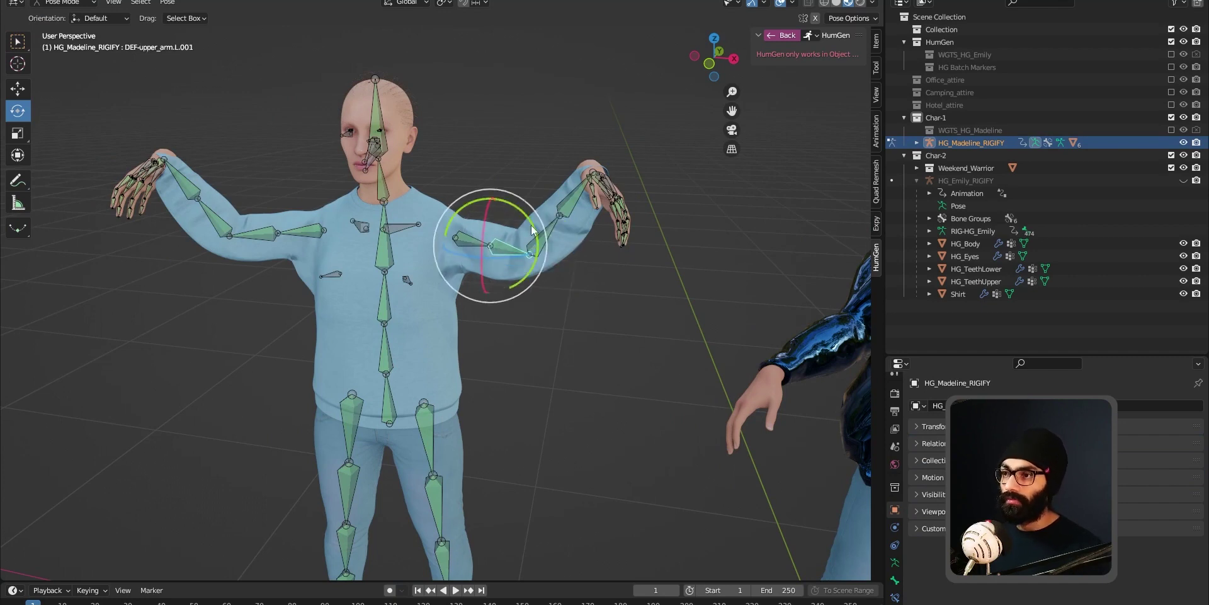
{"action": "middle_click_drag", "start_coordinate": [720, 457], "coordinate": [700, 423], "text": "shift"}
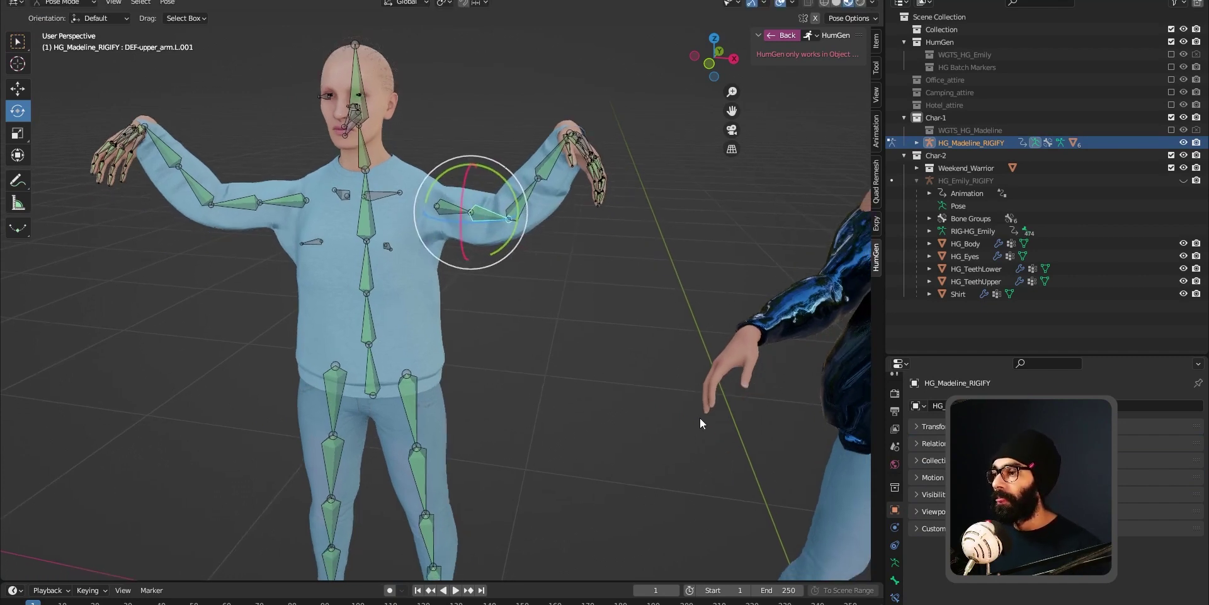
{"action": "scroll", "coordinate": [892, 592], "scroll_direction": "down", "scroll_amount": 1}
{"action": "key", "text": "ctrl+Tab"}
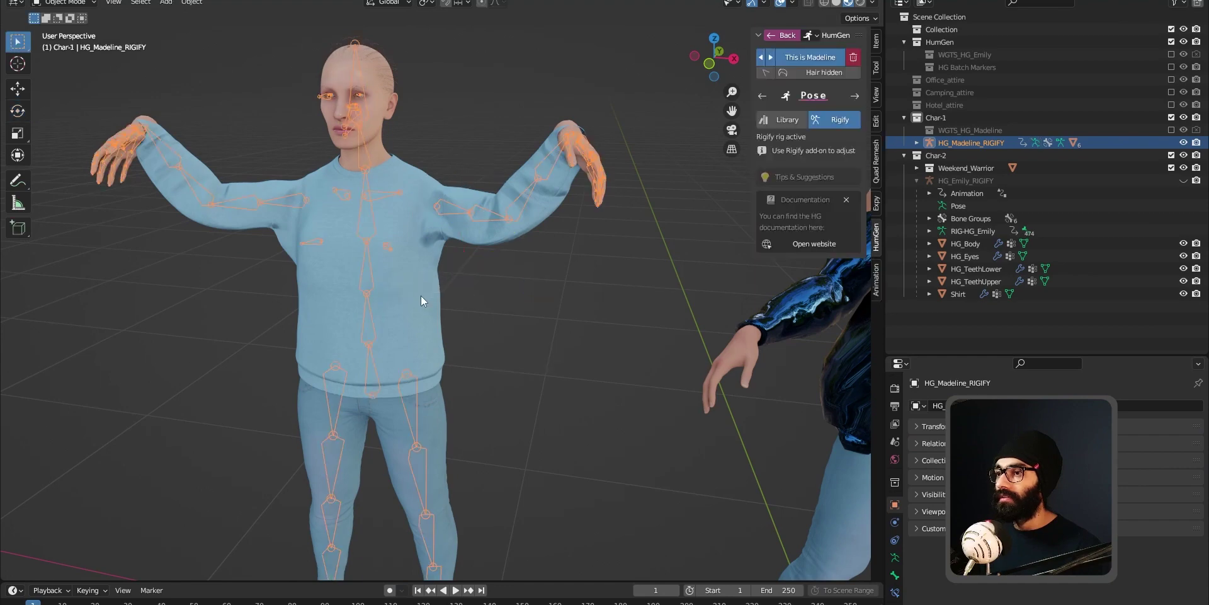
Step: Select the blue sweater HG_Sweater_2_Female.001 and look through the corrective shape keys in its mesh data
{"action": "left_click", "coordinate": [421, 296]}
{"action": "scroll", "coordinate": [892, 592], "scroll_direction": "down", "scroll_amount": 2}
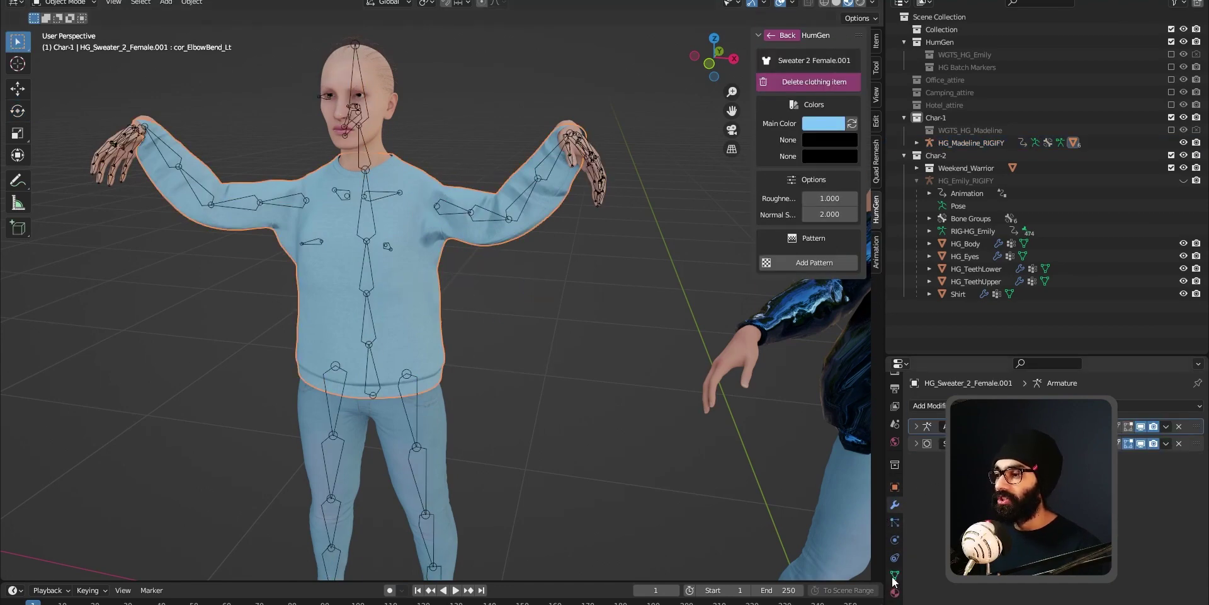
{"action": "left_click", "coordinate": [893, 575]}
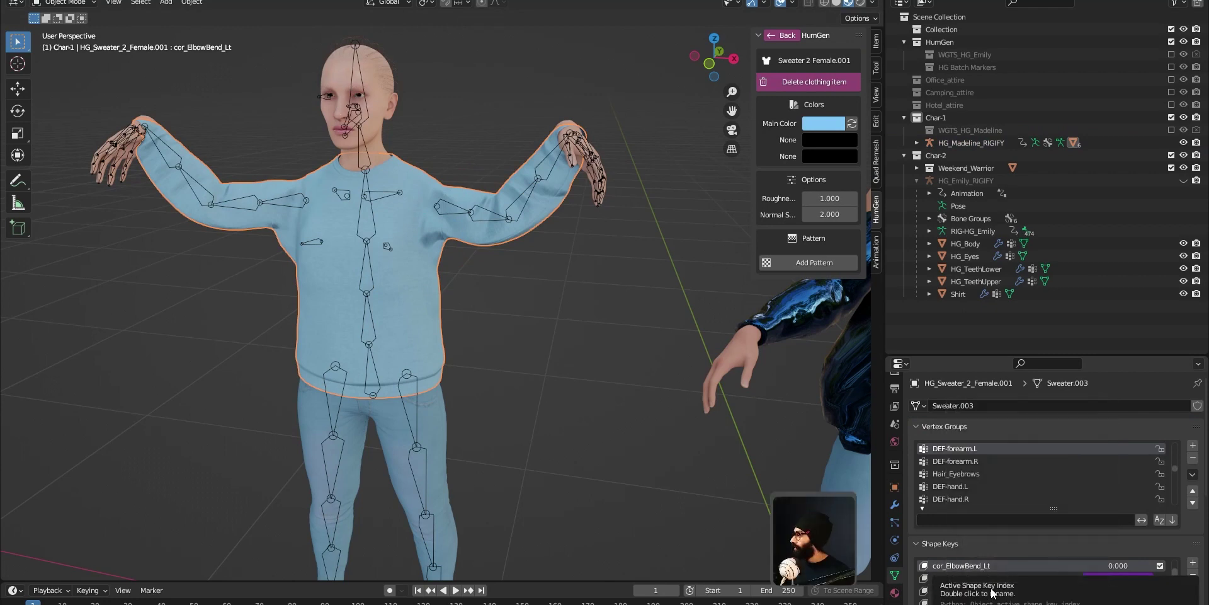
{"action": "scroll", "coordinate": [1071, 595], "scroll_direction": "up", "scroll_amount": 1}
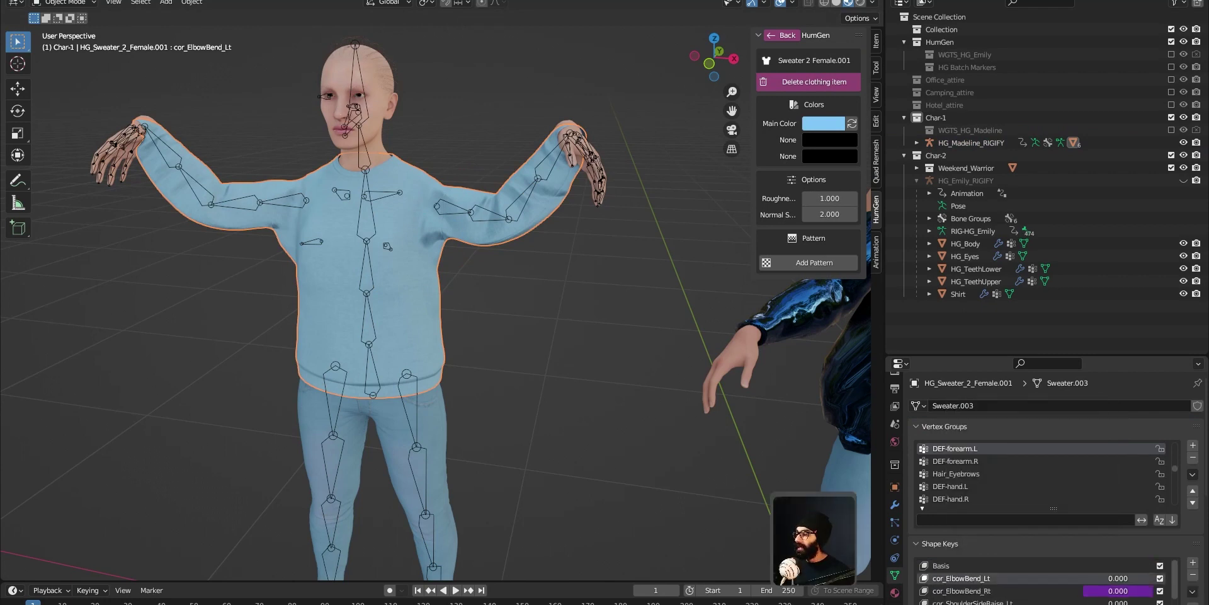
{"action": "scroll", "coordinate": [1040, 601], "scroll_direction": "down", "scroll_amount": 3}
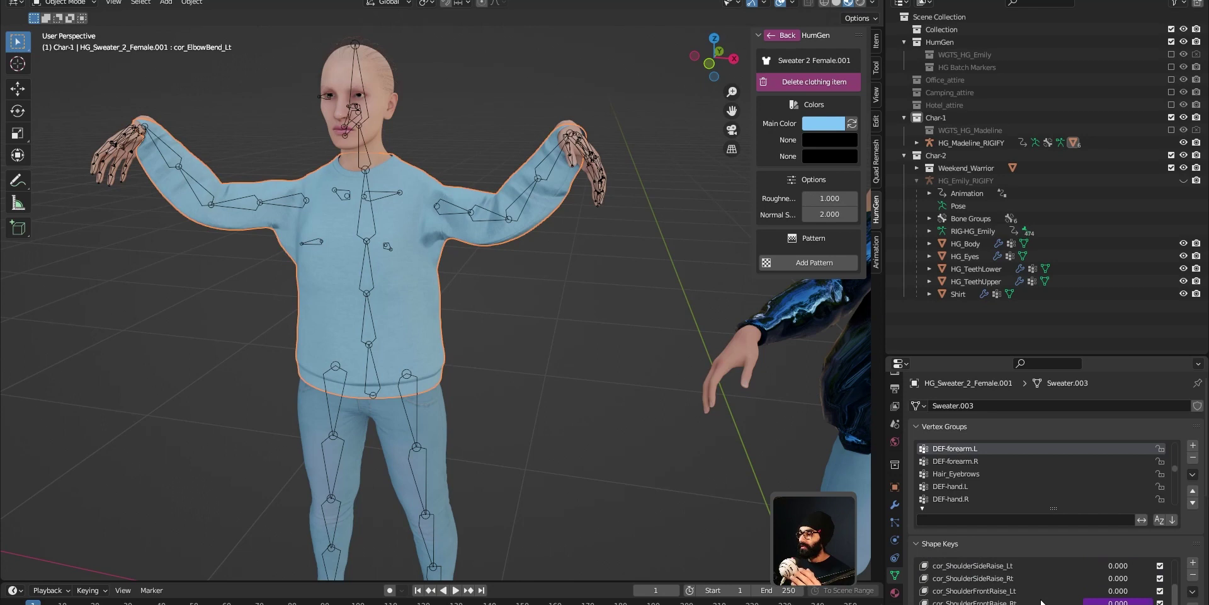
{"action": "scroll", "coordinate": [1041, 602], "scroll_direction": "up", "scroll_amount": 2}
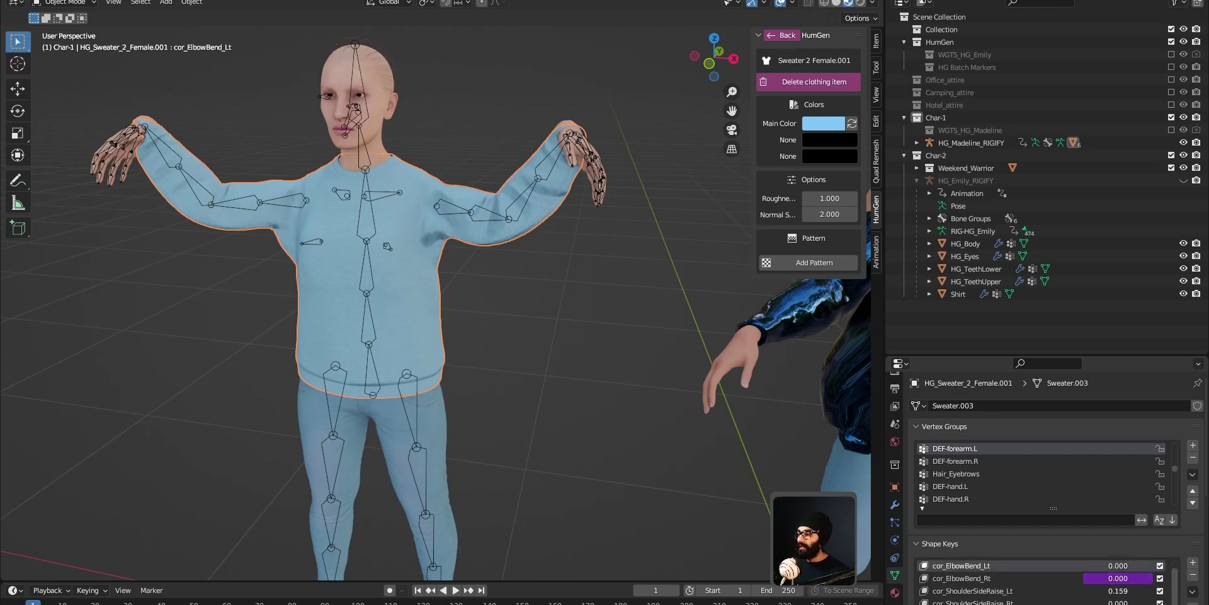
Step: Set the sweater's cor_ShoulderSideRaise_Lt and cor_ShoulderSideRaise_Rt shape keys to 1.000
{"action": "left_click_drag", "start_coordinate": [1096, 590], "coordinate": [1152, 603]}
{"action": "middle_click_drag", "start_coordinate": [451, 237], "coordinate": [409, 207]}
{"action": "scroll", "coordinate": [1045, 600], "scroll_direction": "down", "scroll_amount": 1}
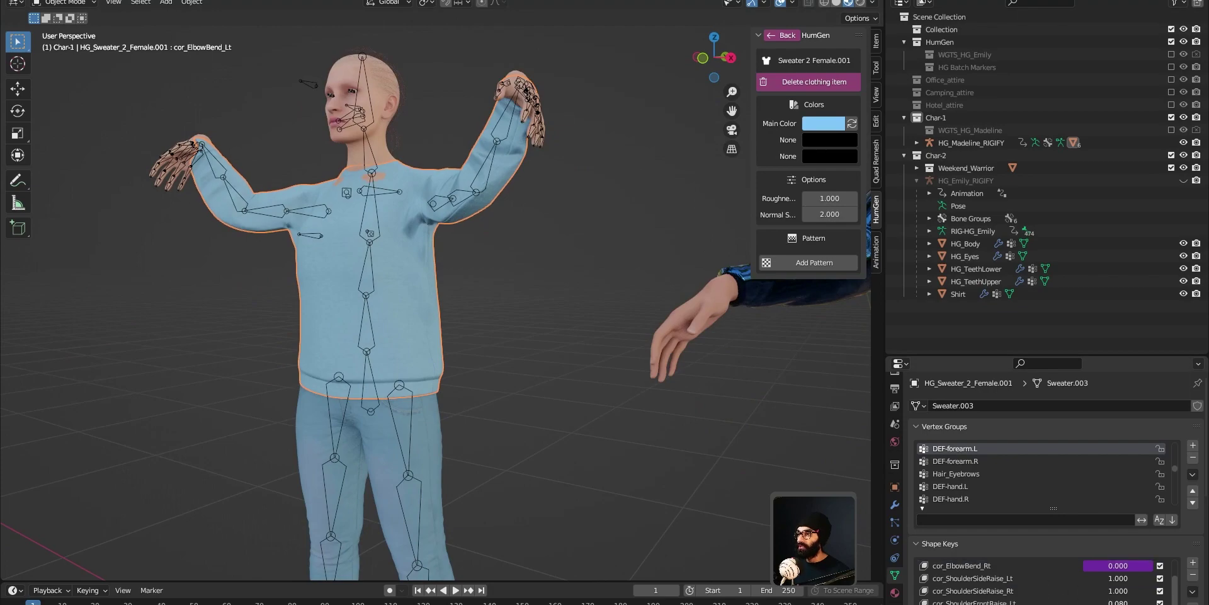
{"action": "left_click_drag", "start_coordinate": [1080, 600], "coordinate": [1052, 600]}
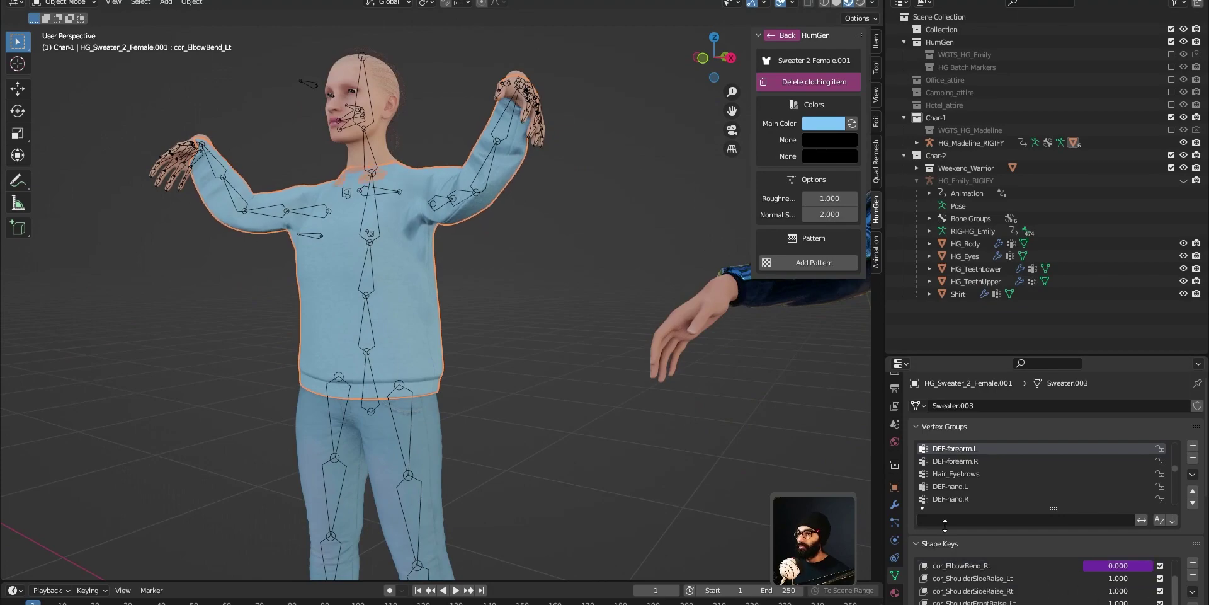
{"action": "middle_click_drag", "start_coordinate": [586, 211], "coordinate": [243, 432]}
{"action": "scroll", "coordinate": [529, 310], "scroll_direction": "up", "scroll_amount": 5}
{"action": "scroll", "coordinate": [307, 153], "scroll_direction": "down", "scroll_amount": 5}
{"action": "scroll", "coordinate": [243, 432], "scroll_direction": "up", "scroll_amount": 4}
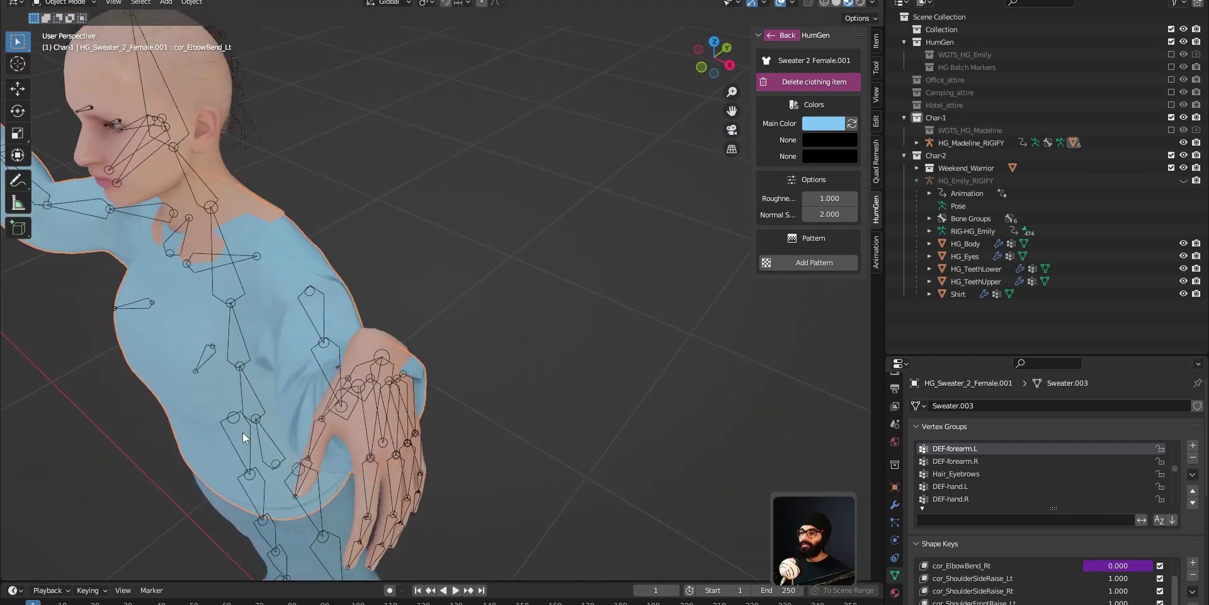
Step: Select the Shirt of the second character and unhide its HG_Emily_RIGIFY rig
{"action": "scroll", "coordinate": [243, 432], "scroll_direction": "down", "scroll_amount": 8}
{"action": "middle_click_drag", "start_coordinate": [433, 318], "coordinate": [391, 191], "text": "shift"}
{"action": "scroll", "coordinate": [391, 192], "scroll_direction": "up", "scroll_amount": 2}
{"action": "left_click", "coordinate": [391, 193]}
{"action": "middle_click_drag", "start_coordinate": [380, 259], "coordinate": [389, 208]}
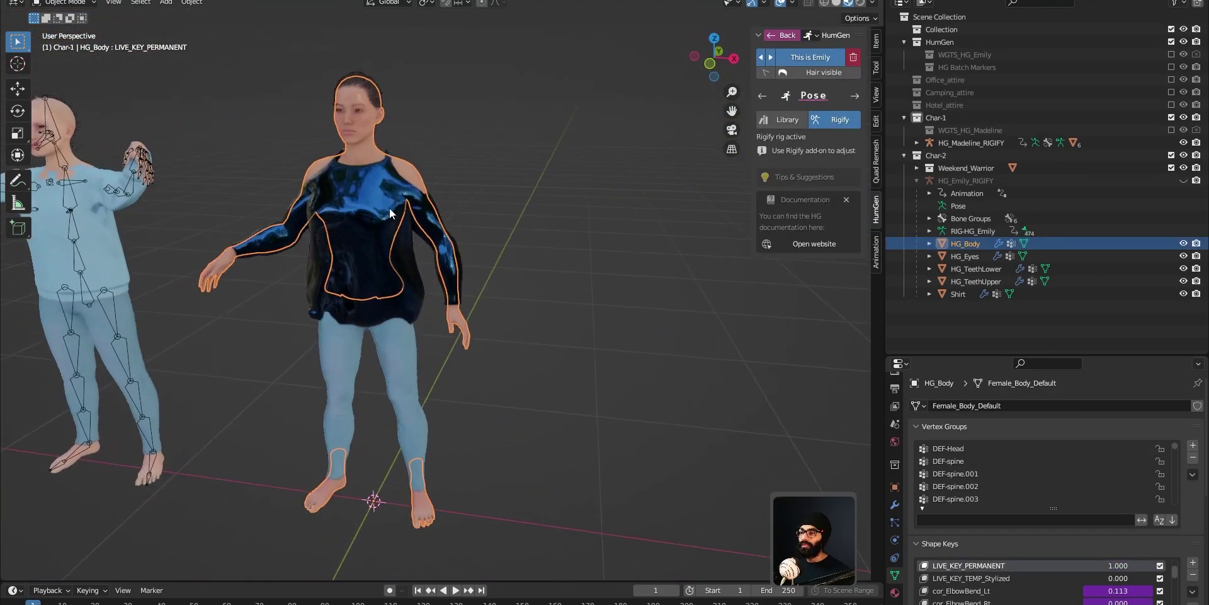
{"action": "left_click", "coordinate": [395, 320]}
{"action": "middle_click_drag", "start_coordinate": [396, 320], "coordinate": [376, 289]}
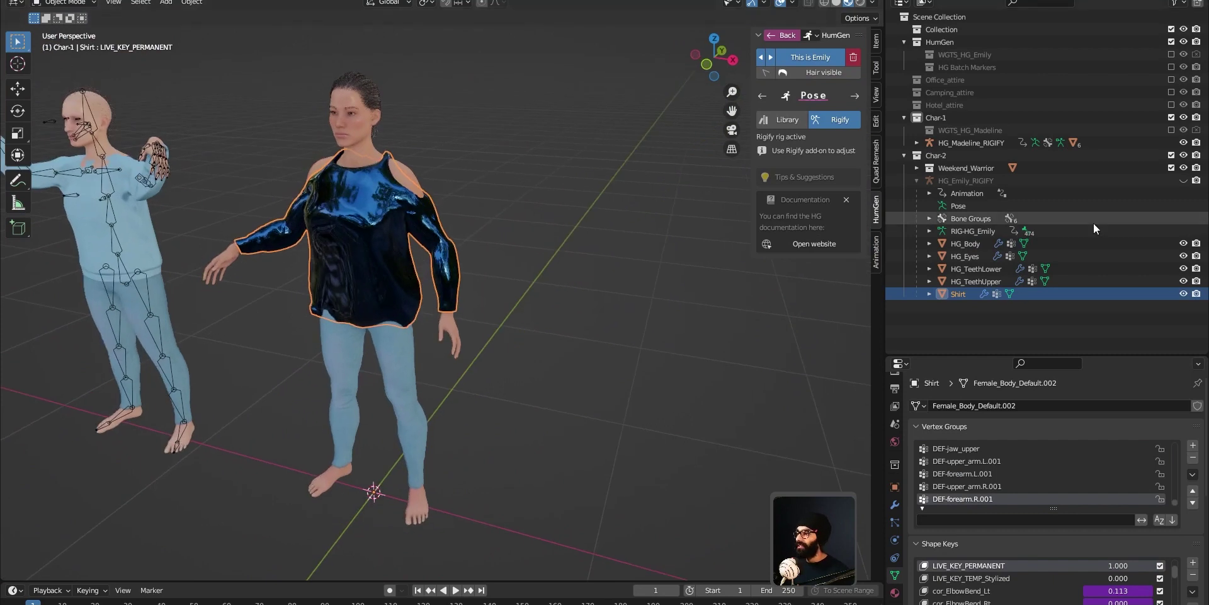
{"action": "left_click", "coordinate": [1184, 180]}
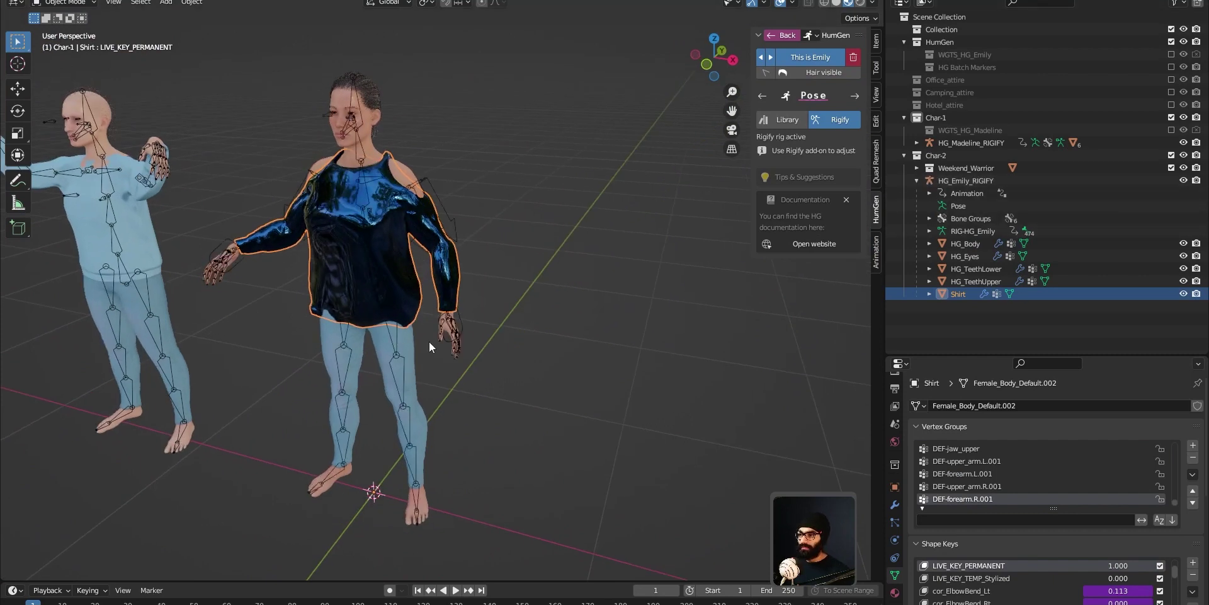
Step: Raise Emily's left arm in Pose Mode by moving hand_ik.L about 0.18 m in X, 0.17 m in Y and 0.60 m in Z
{"action": "left_click", "coordinate": [446, 340]}
{"action": "key", "text": "ctrl+Tab"}
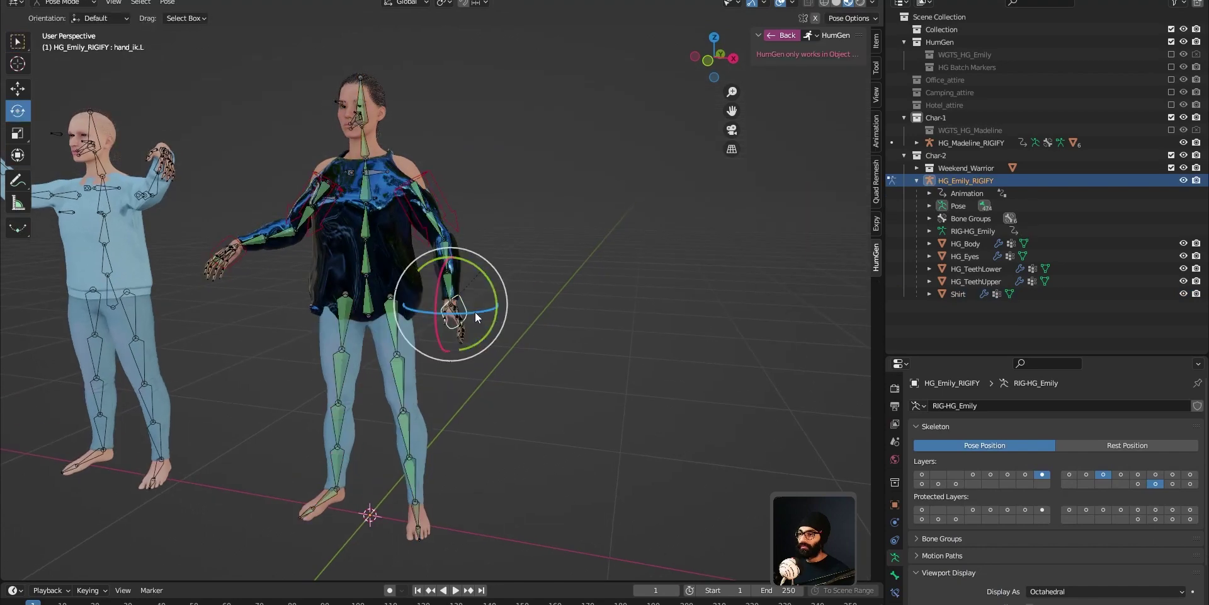
{"action": "key", "text": "shift+space"}
{"action": "key", "text": "w"}
{"action": "key", "text": "g"}
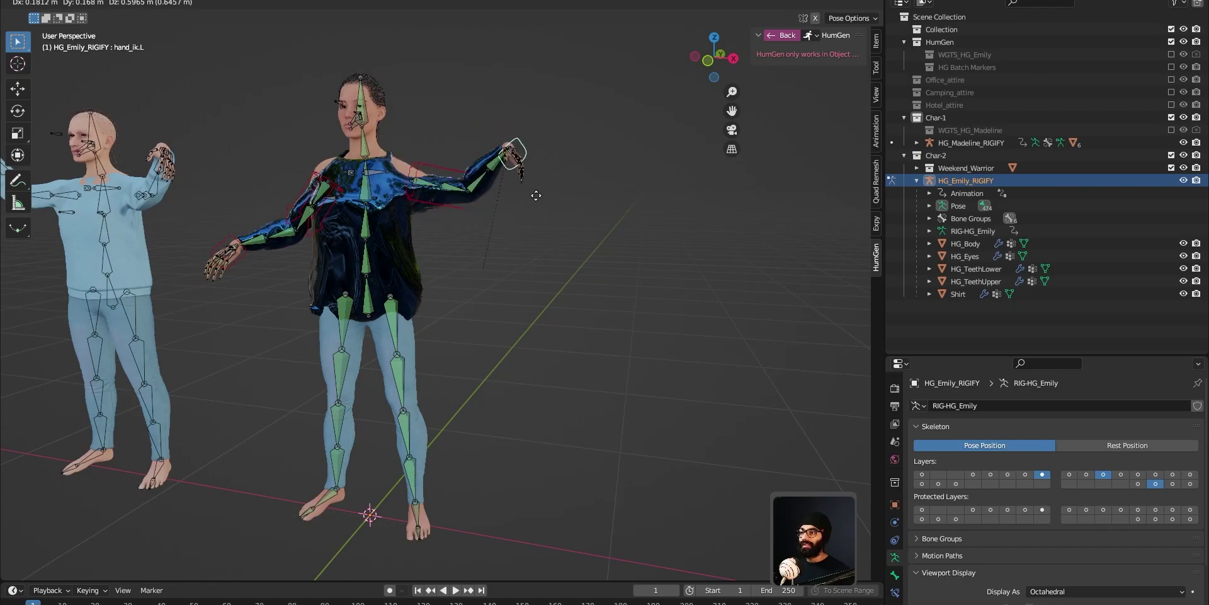
{"action": "left_click", "coordinate": [511, 277]}
{"action": "middle_click_drag", "start_coordinate": [432, 280], "coordinate": [374, 282]}
{"action": "middle_click_drag", "start_coordinate": [421, 308], "coordinate": [387, 245]}
{"action": "middle_click_drag", "start_coordinate": [334, 373], "coordinate": [422, 299]}
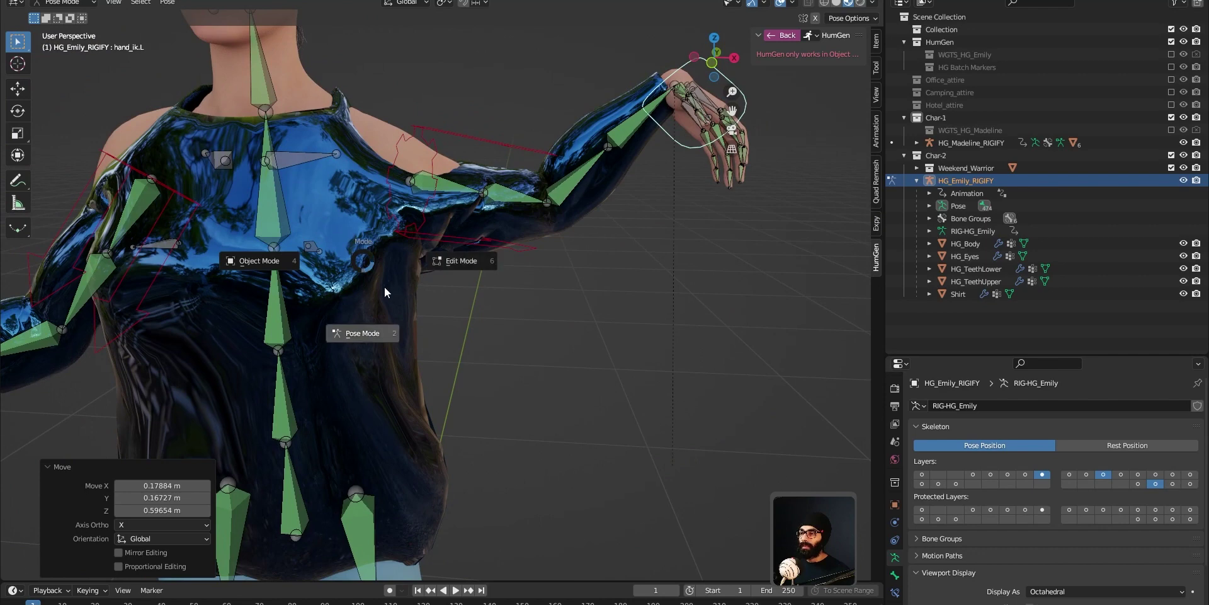
Step: Leave Pose Mode for Object Mode and select Emily's HG_Body mesh
{"action": "left_click", "coordinate": [383, 319]}
{"action": "key", "text": "ctrl+Tab"}
{"action": "left_click", "coordinate": [362, 305]}
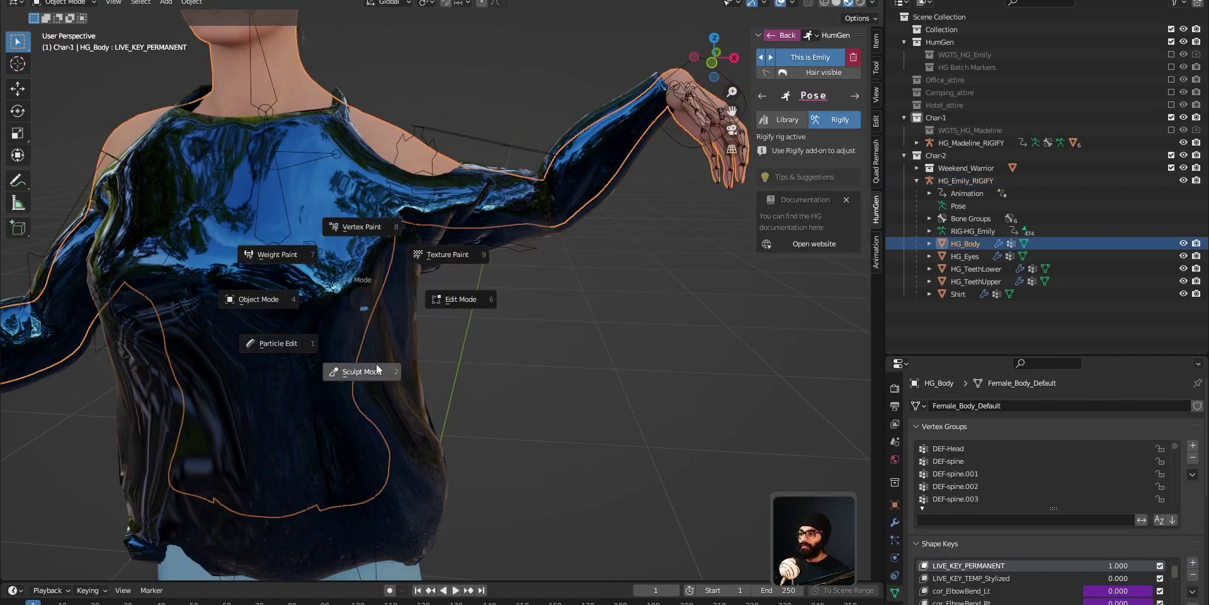
{"action": "left_click", "coordinate": [376, 364]}
{"action": "left_click", "coordinate": [343, 386]}
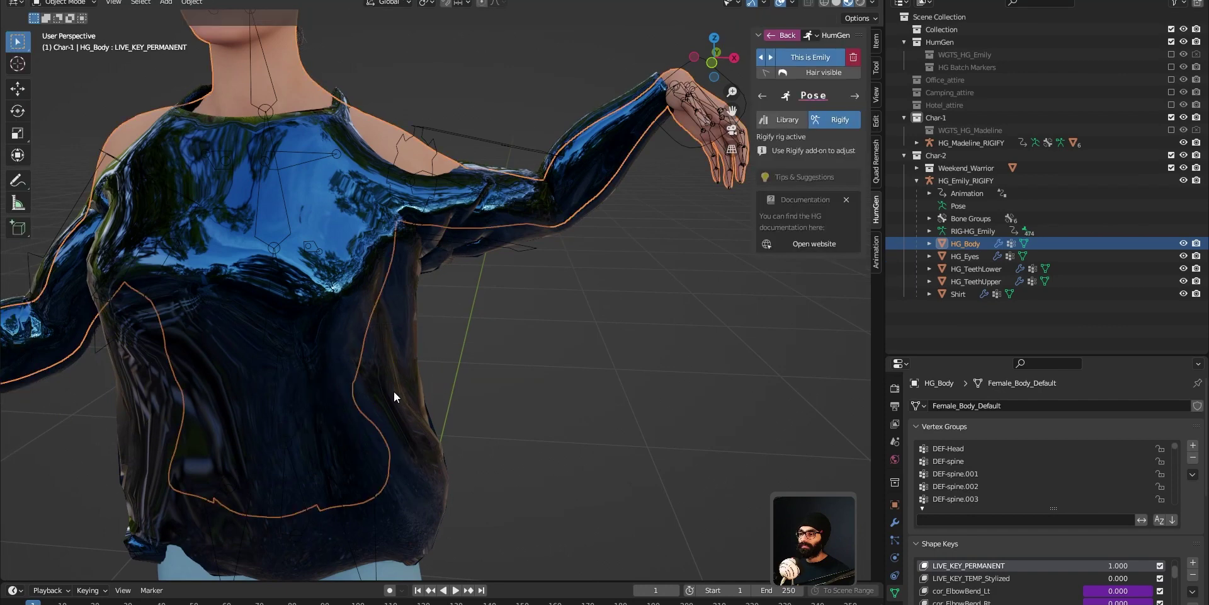
Step: Select Emily's Shirt, examine it in Sculpt Mode and return to Object Mode
{"action": "left_click", "coordinate": [399, 366]}
{"action": "key", "text": "ctrl+Tab"}
{"action": "left_click", "coordinate": [400, 434]}
{"action": "middle_click_drag", "start_coordinate": [397, 431], "coordinate": [395, 275], "text": "ctrl"}
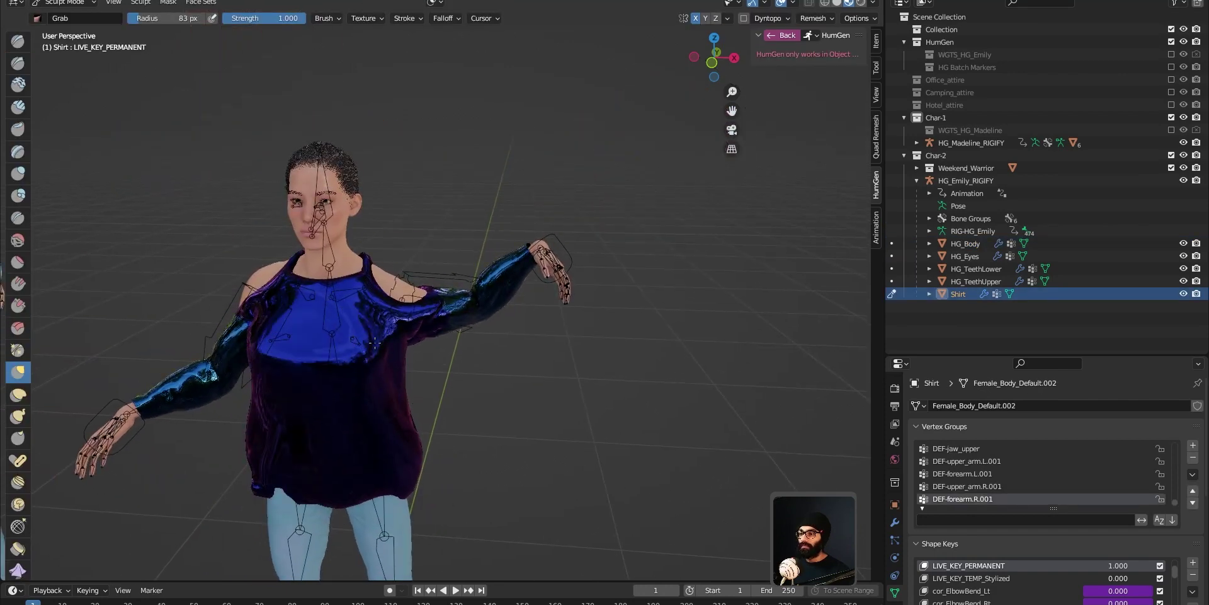
{"action": "middle_click_drag", "start_coordinate": [390, 428], "coordinate": [427, 345], "text": "shift"}
{"action": "mouse_move", "coordinate": [583, 305]}
{"action": "middle_mouse_down"}
{"action": "mouse_move", "coordinate": [507, 305]}
{"action": "mouse_move", "coordinate": [236, 252]}
{"action": "mouse_move", "coordinate": [371, 318]}
{"action": "mouse_move", "coordinate": [441, 245]}
{"action": "mouse_move", "coordinate": [387, 278]}
{"action": "mouse_move", "coordinate": [471, 293]}
{"action": "middle_mouse_up"}
{"action": "key", "text": "ctrl+Tab"}
{"action": "left_click", "coordinate": [494, 308]}
{"action": "scroll", "coordinate": [470, 292], "scroll_direction": "up", "scroll_amount": 5}
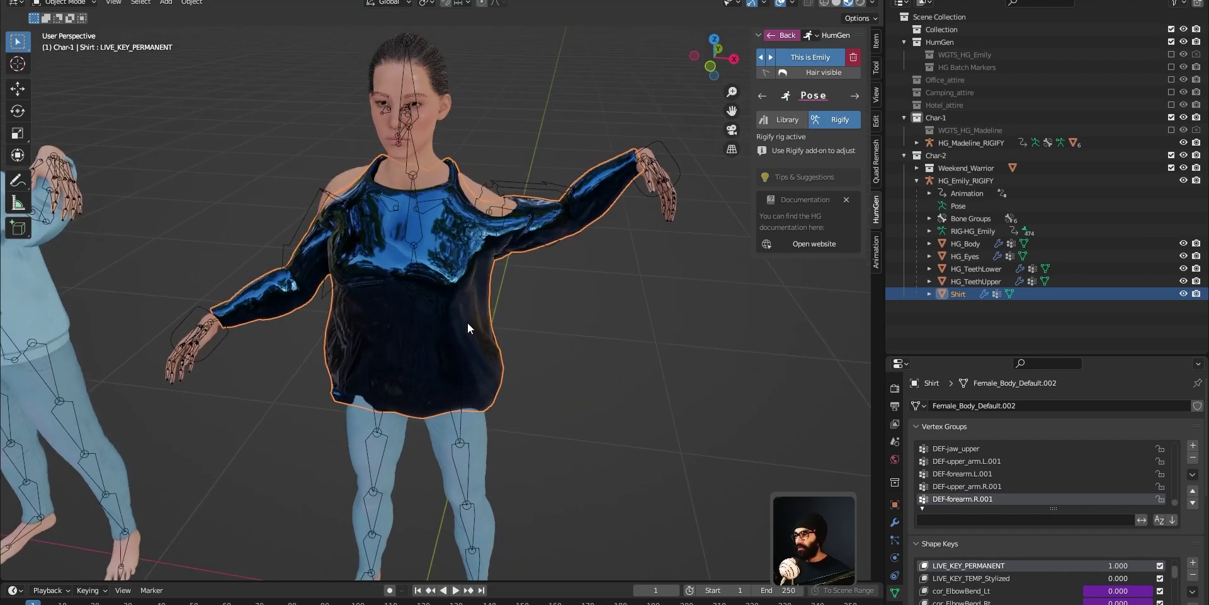